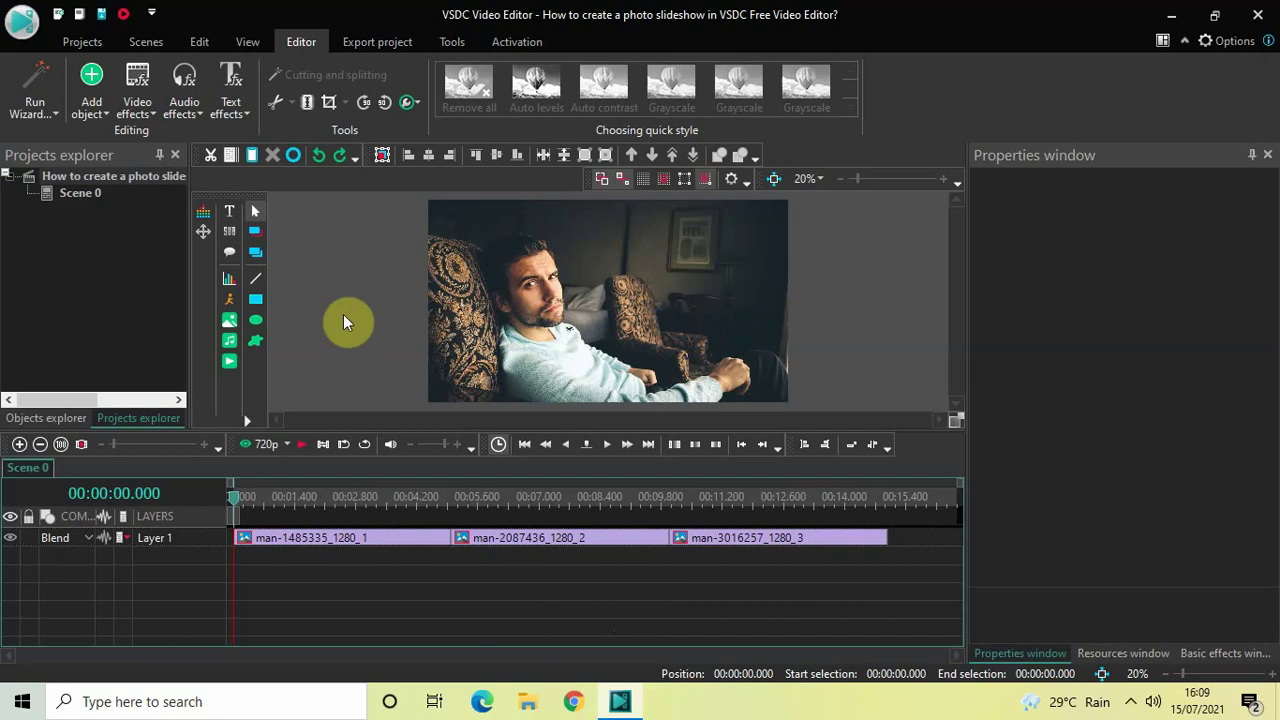
Duplicate all three photo clips onto a new layer above the originals and hide the duplicate layer
click(293, 155)
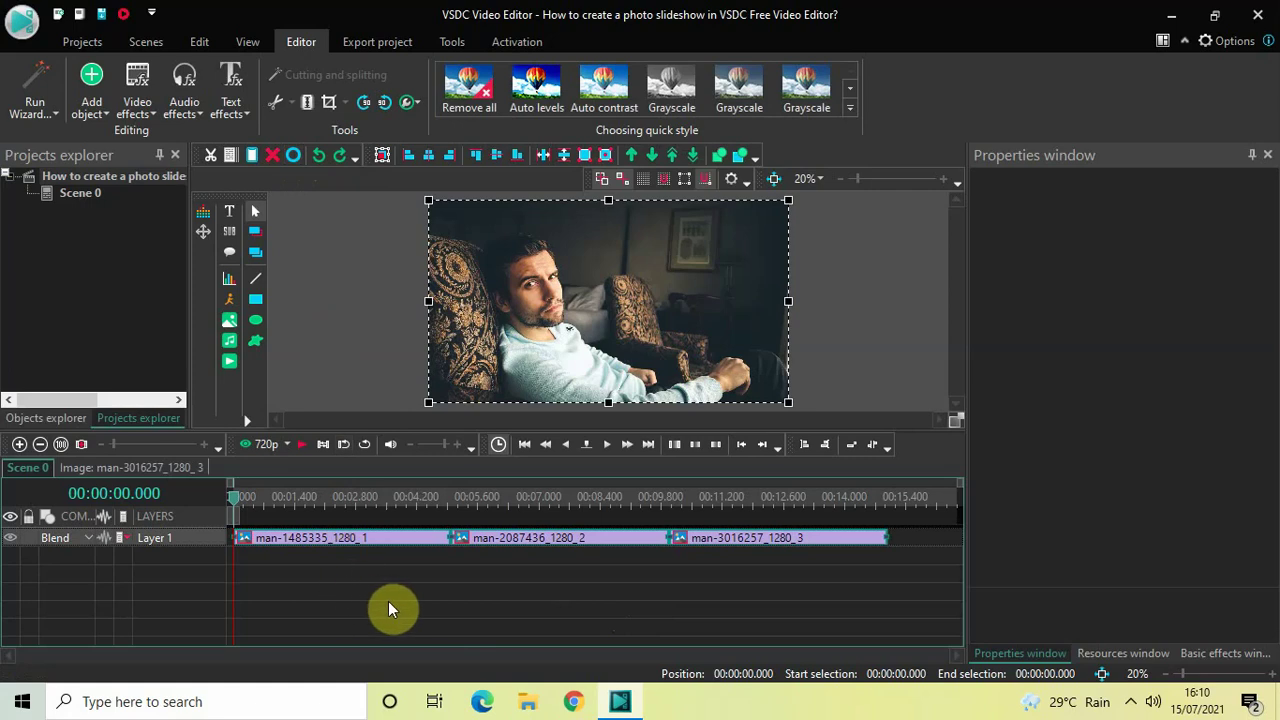
key(ctrl+v)
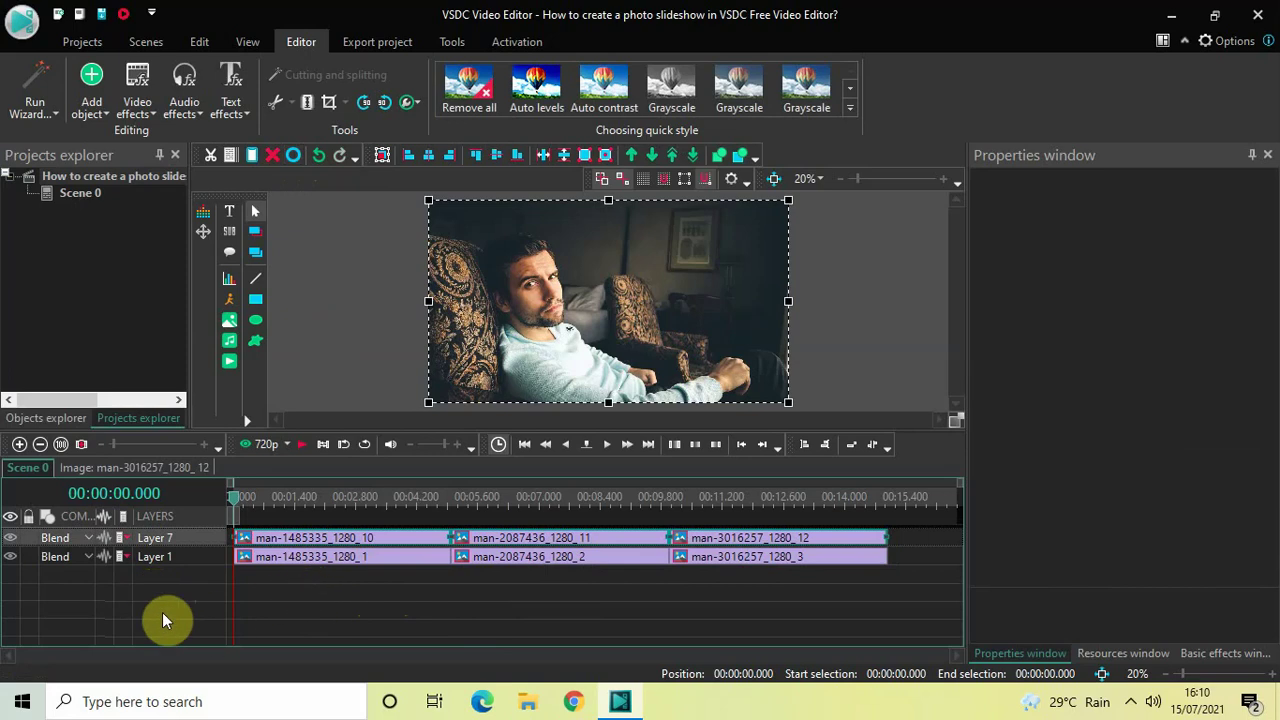
click(11, 543)
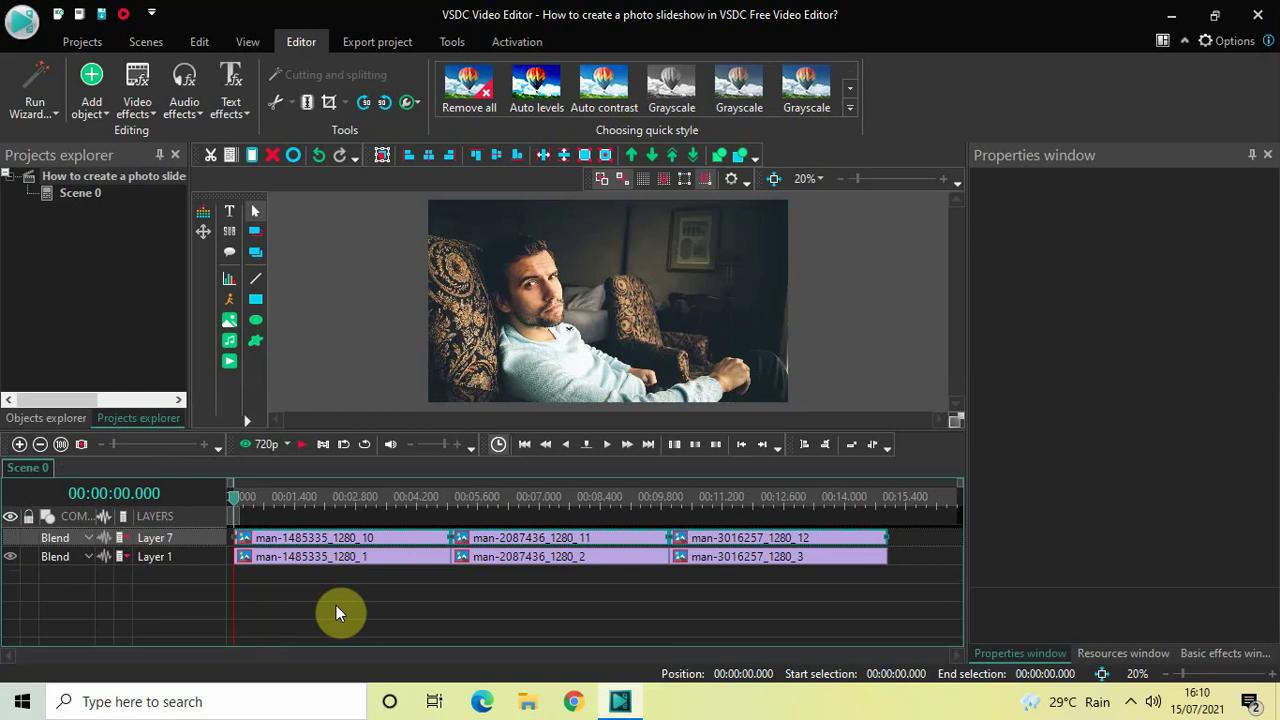
Add a Box blur filter inside the first original photo, man-1485335_1280_1, for the whole parent duration
double_click(311, 556)
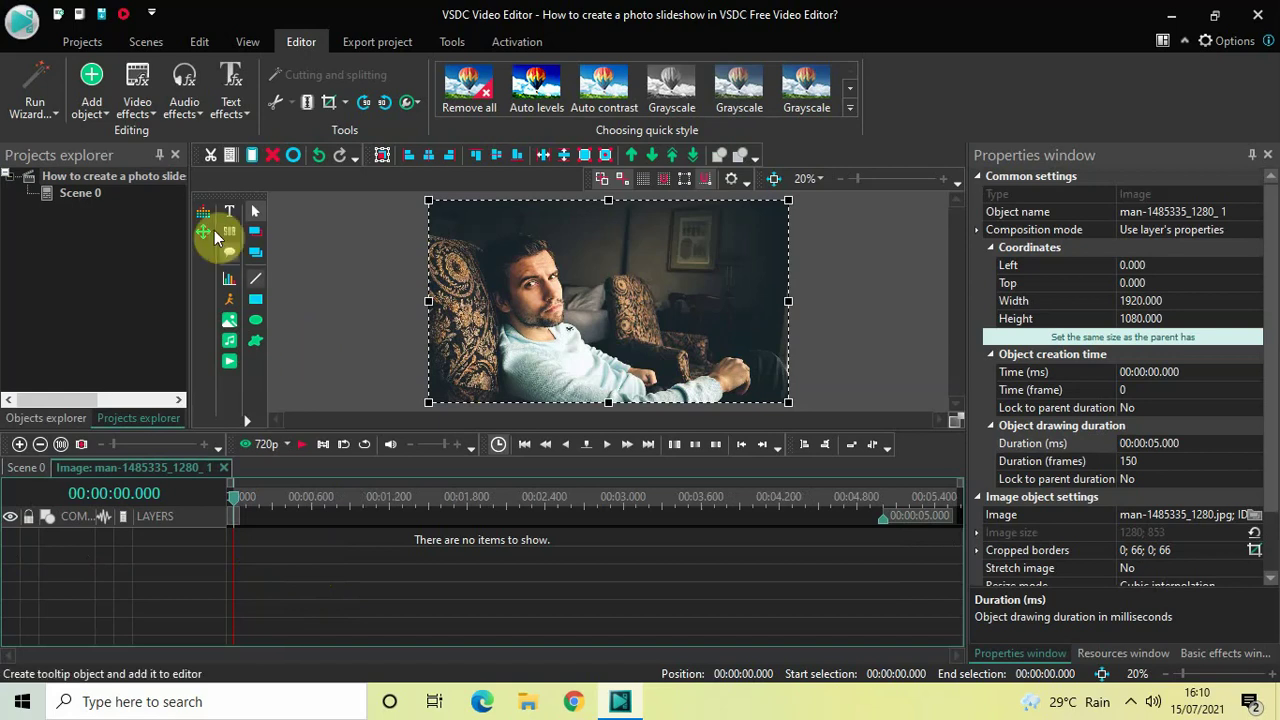
click(136, 97)
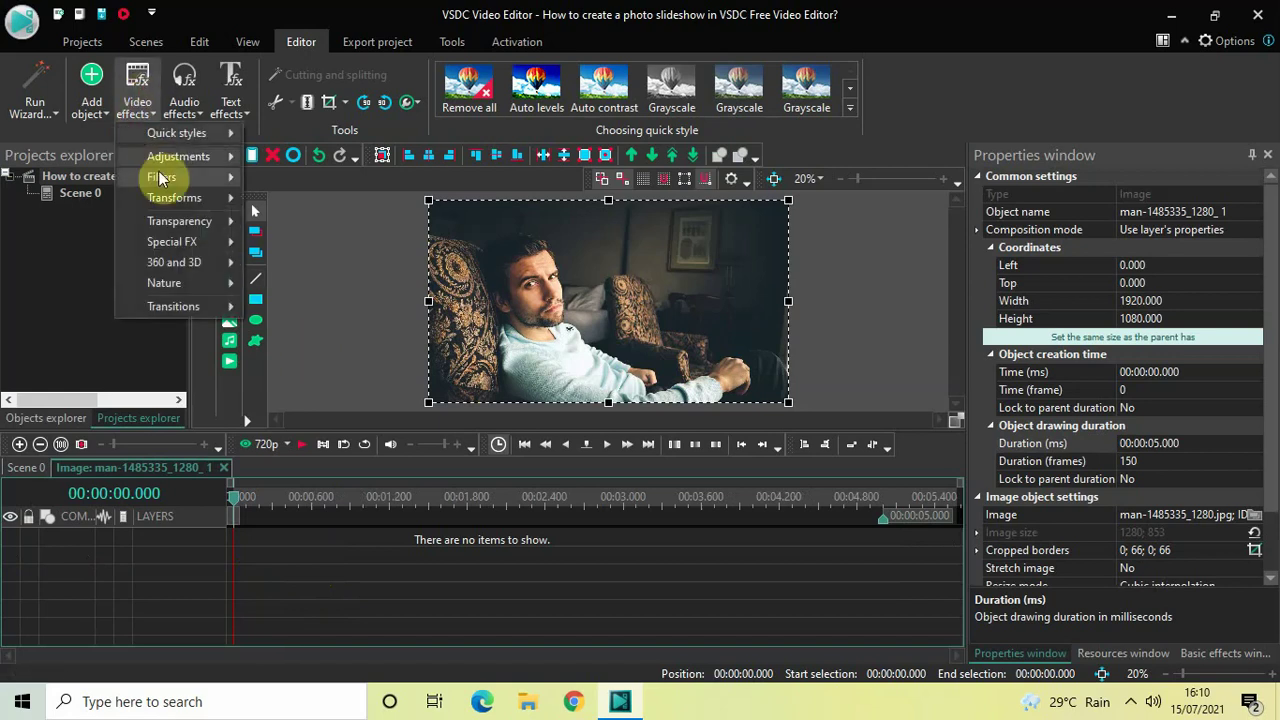
mouse_move(165, 177)
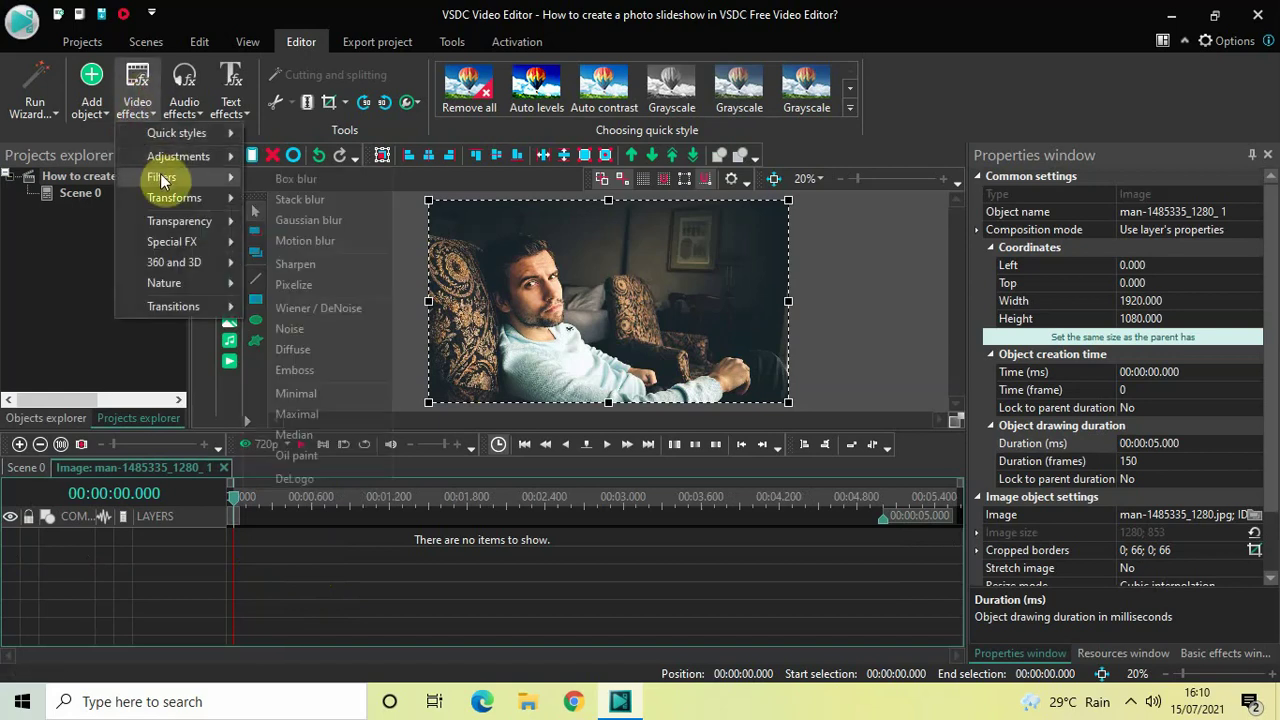
click(296, 181)
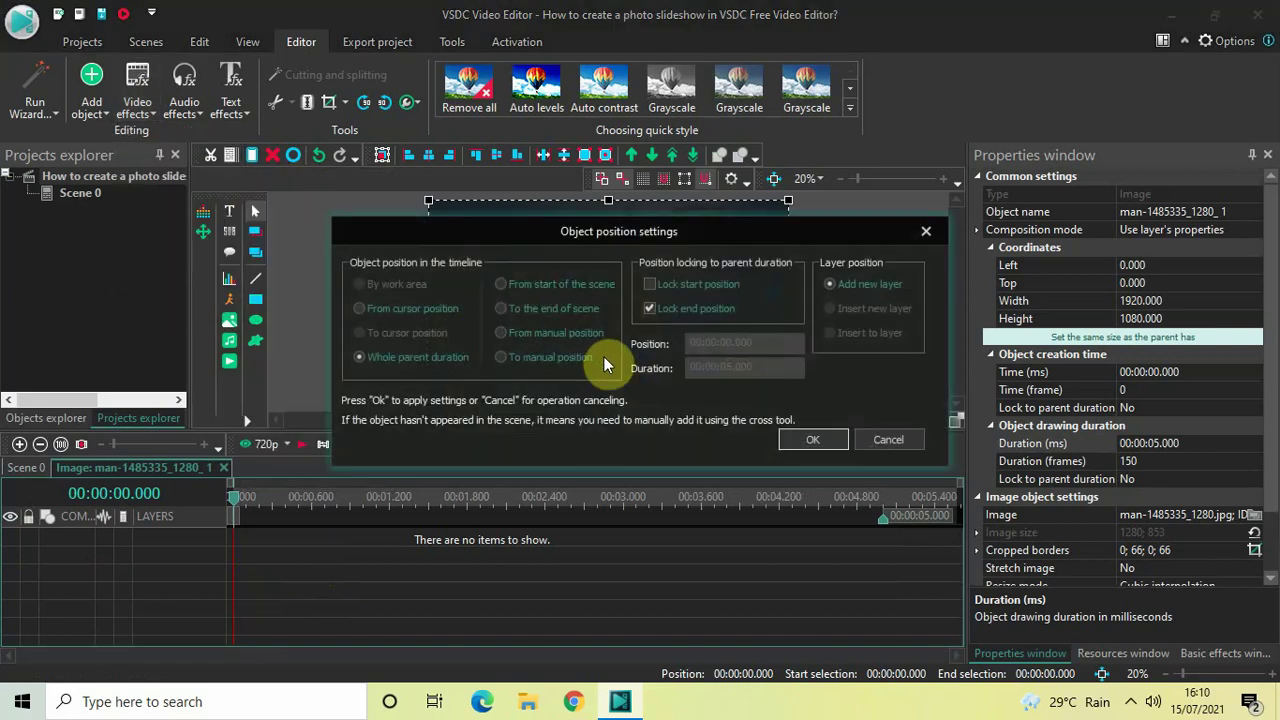
click(808, 440)
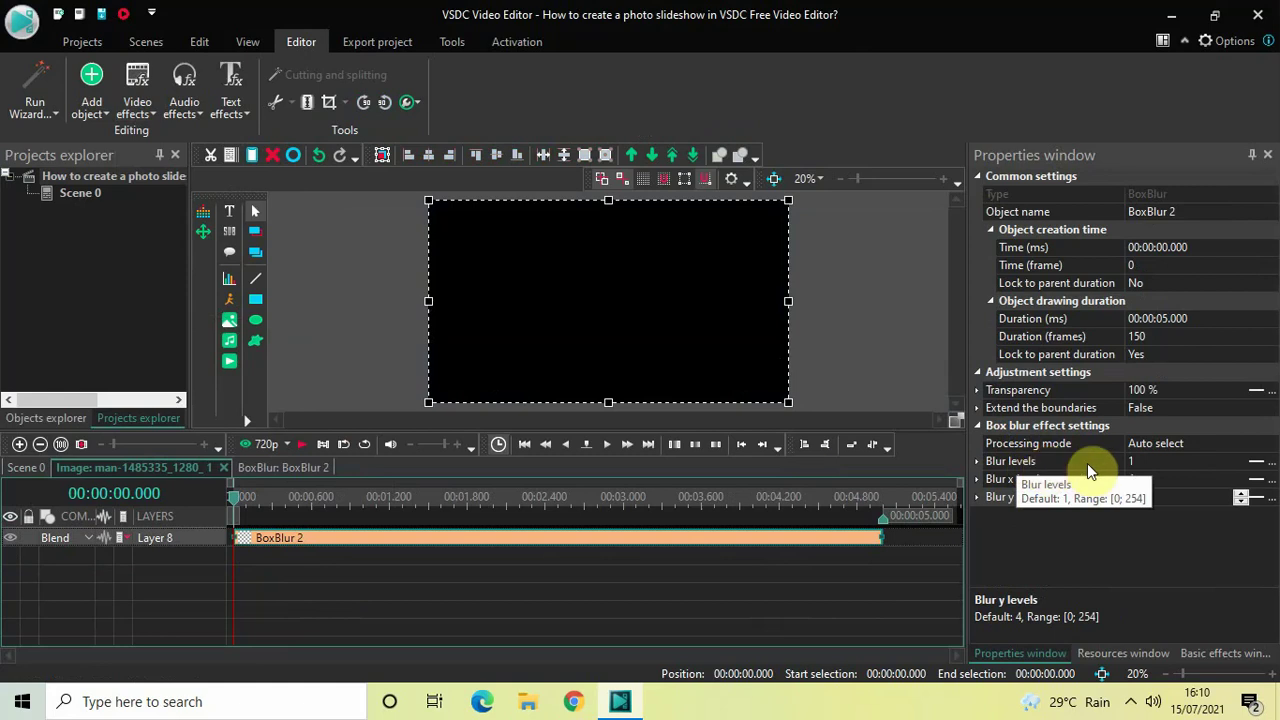
Set the first photo's box blur levels to 15
click(1162, 464)
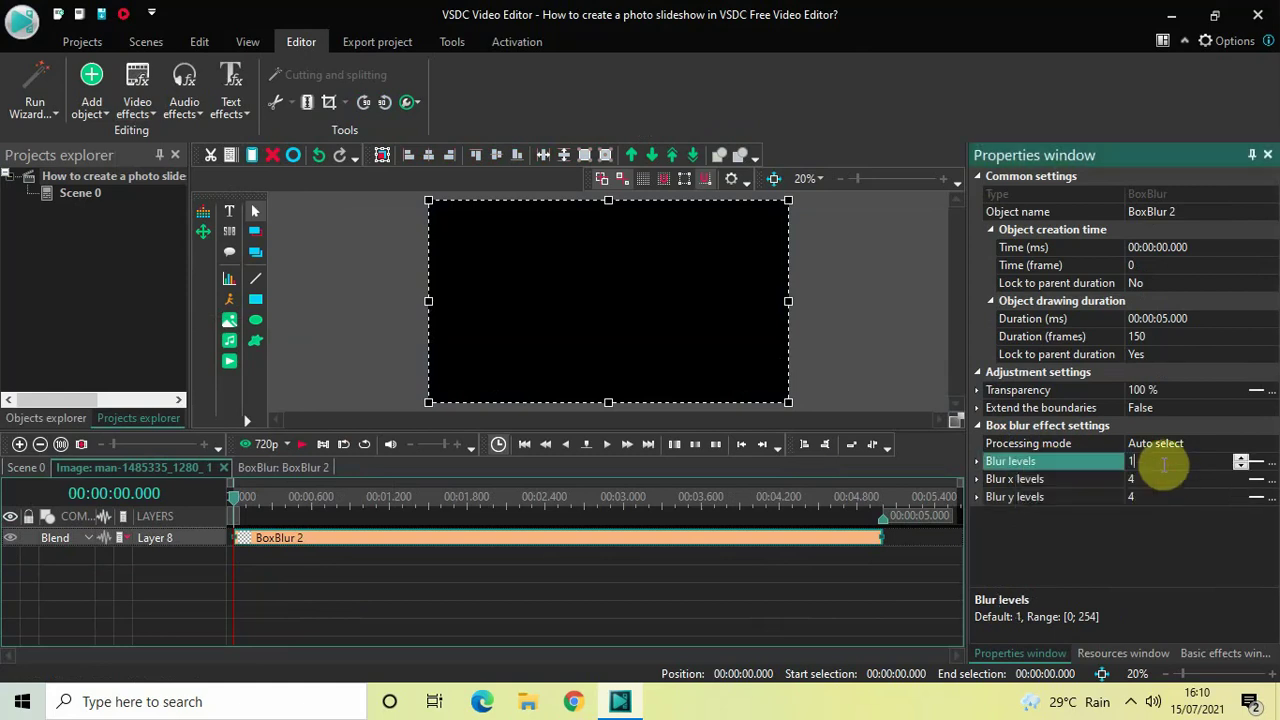
text(5)
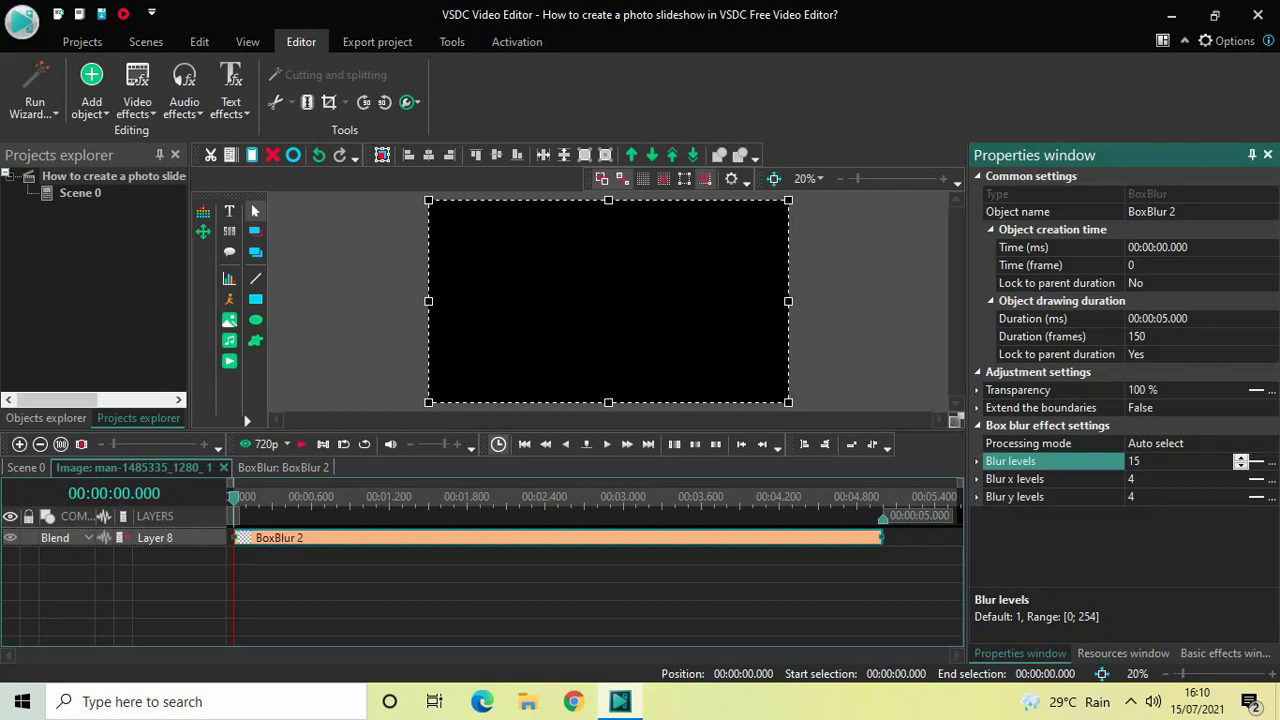
key(Return)
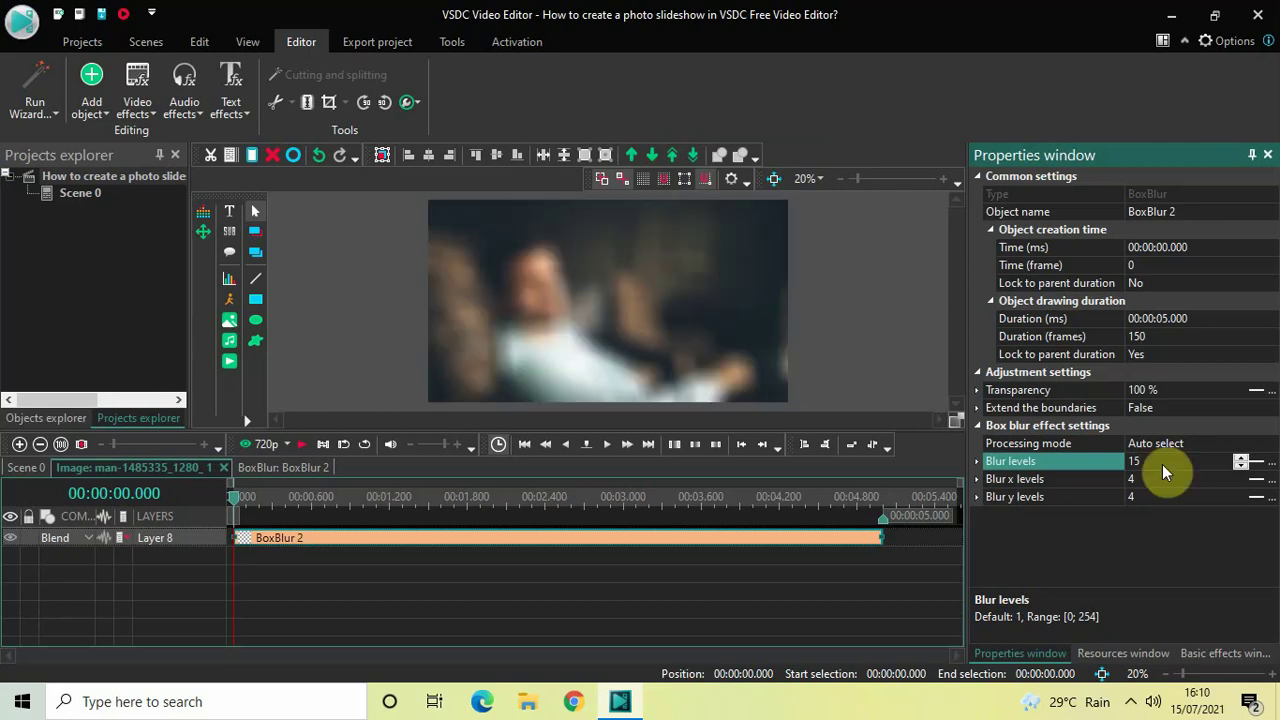
click(779, 577)
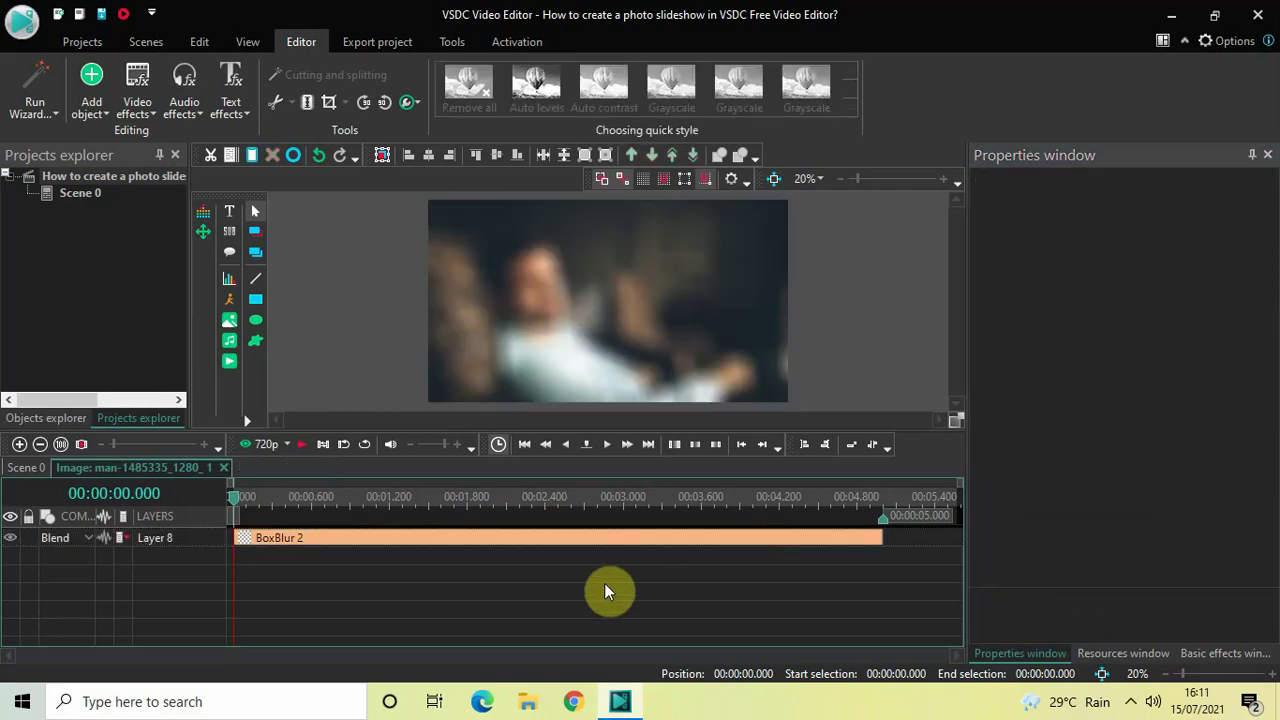
Add a Zoom transform to the first photo on a new layer, lasting the whole parent duration
click(148, 109)
mouse_move(190, 198)
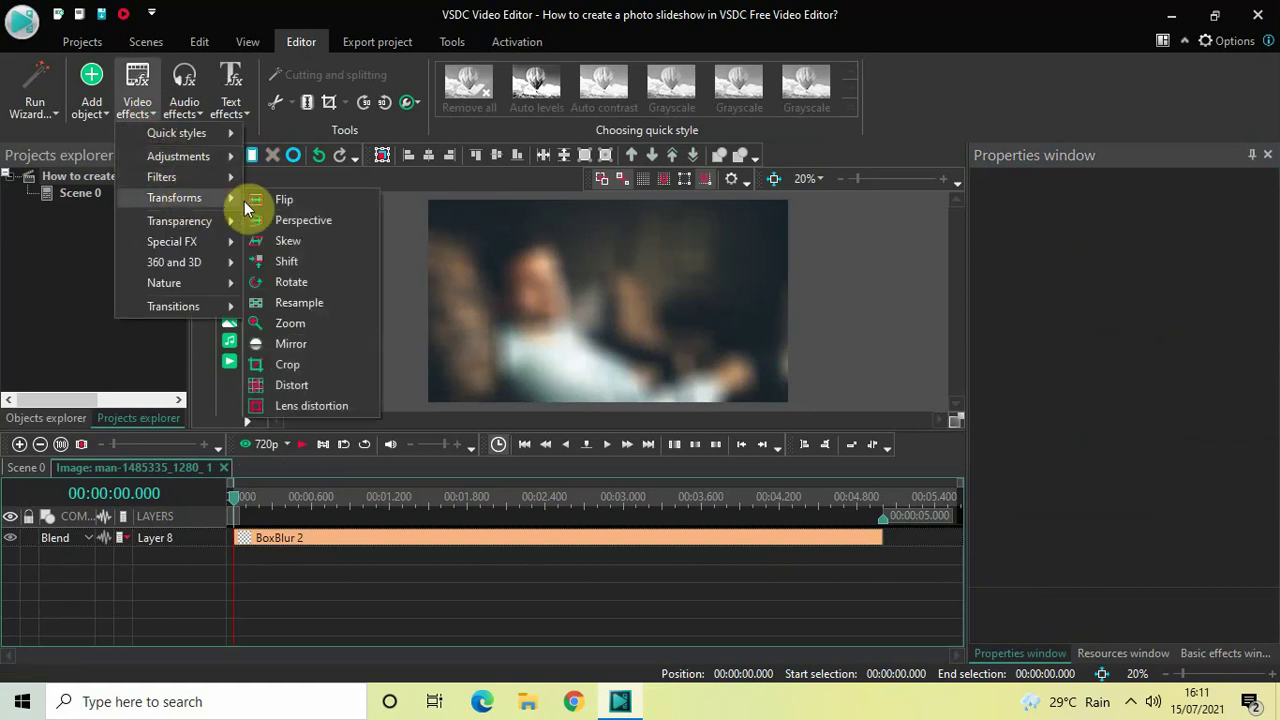
click(318, 318)
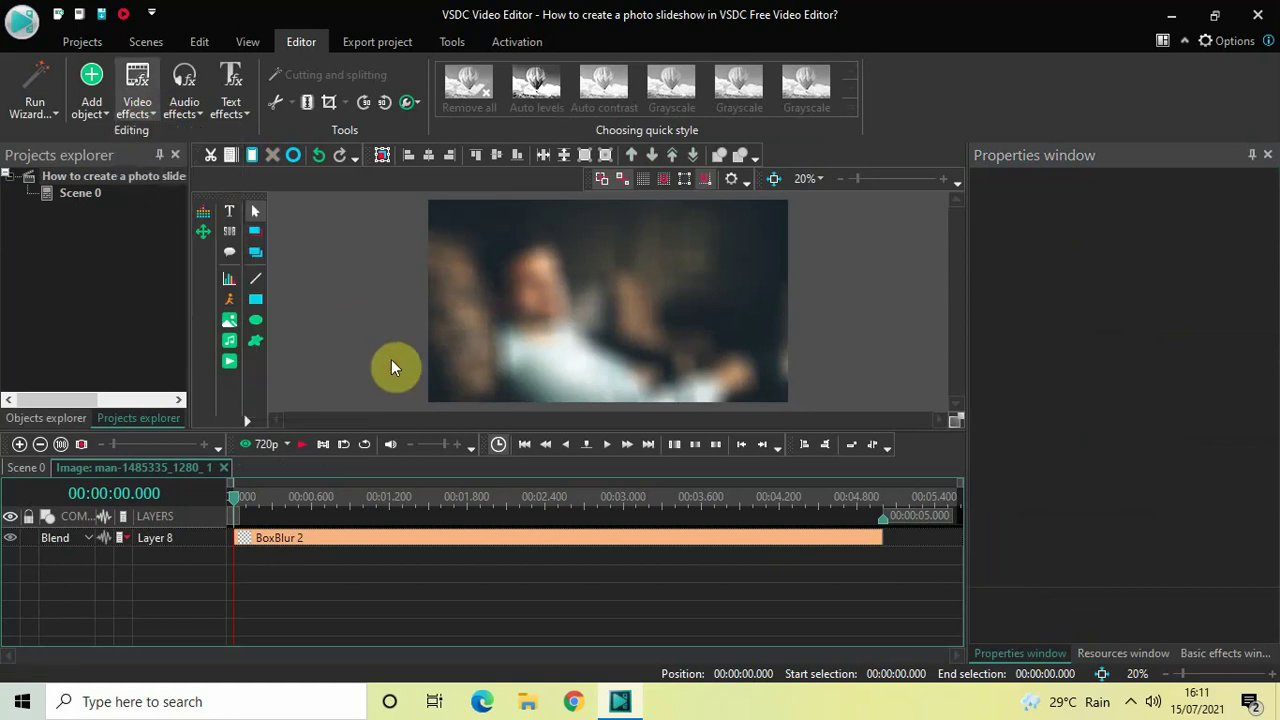
click(805, 440)
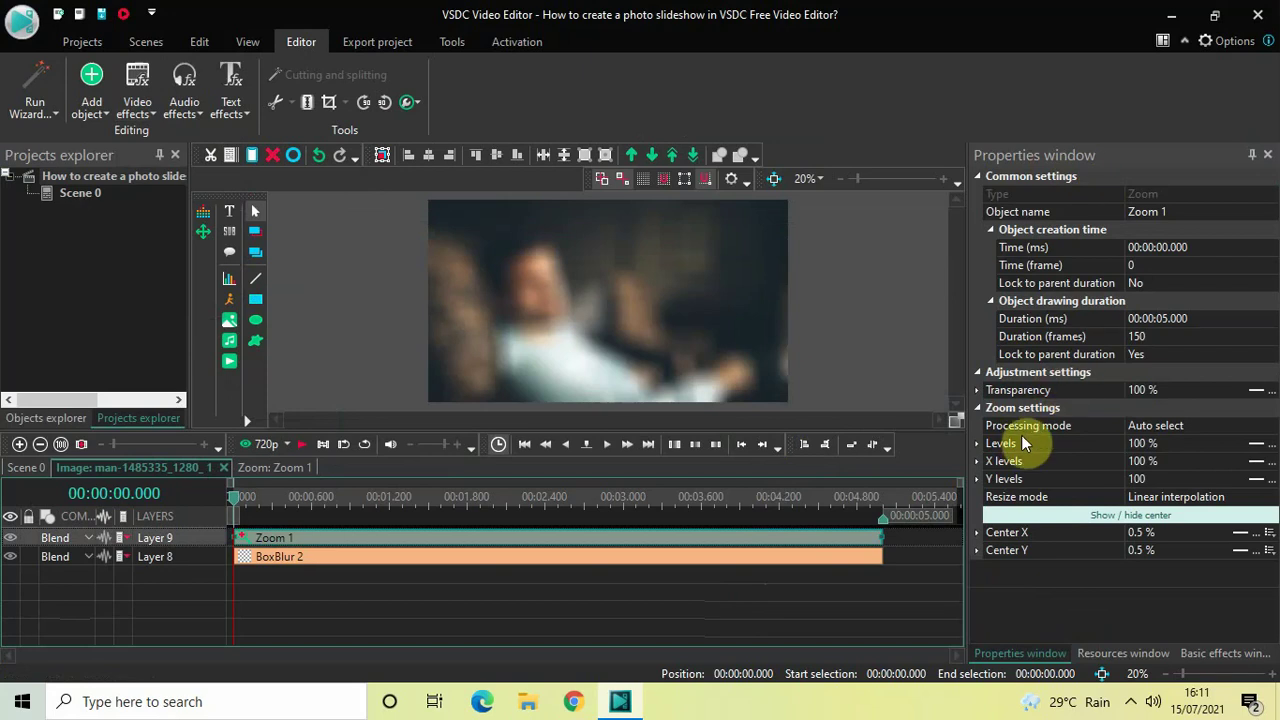
Make the first photo's zoom levels change linearly from 100 to 110 %
click(1258, 446)
click(1250, 444)
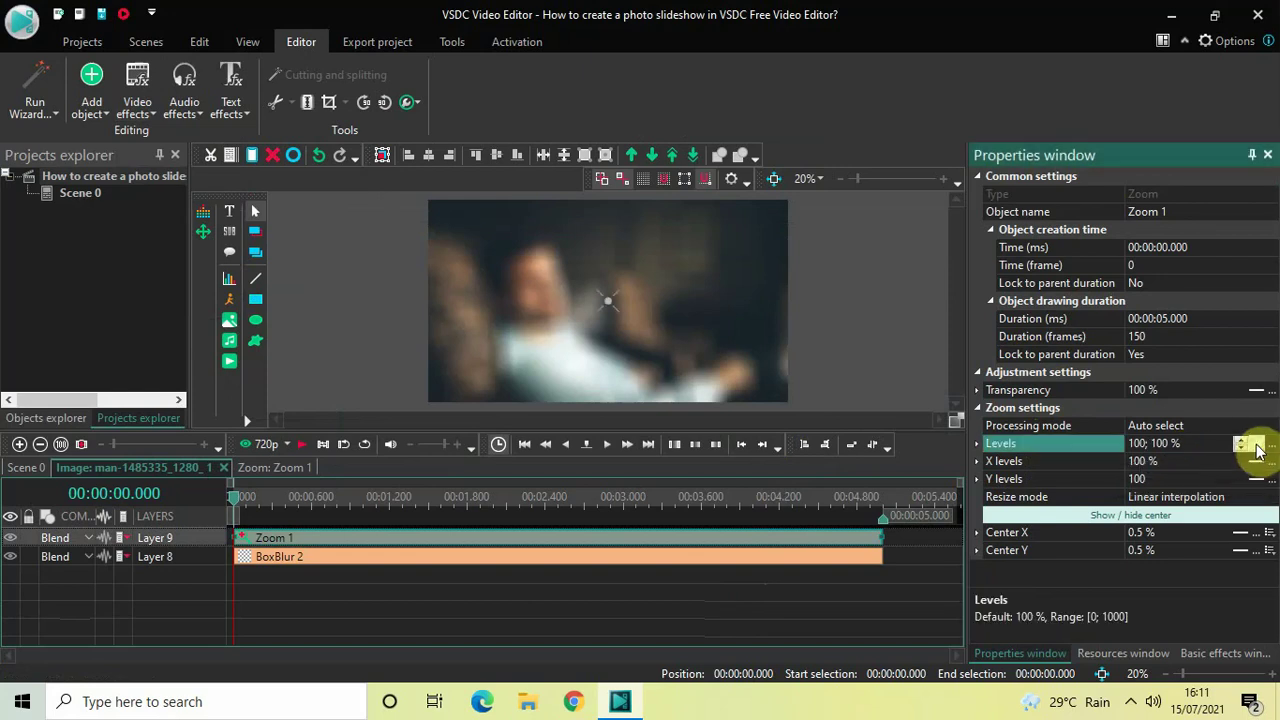
click(1168, 446)
key(BackSpace)
key(BackSpace)
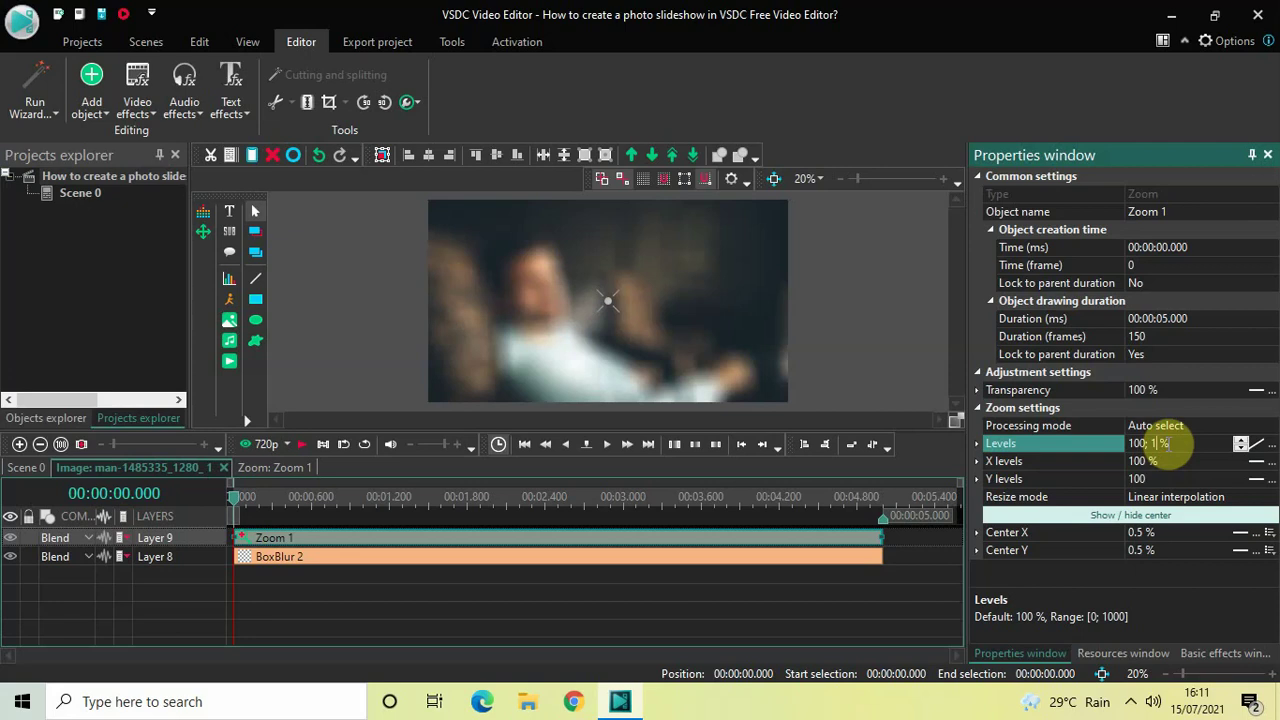
text(10)
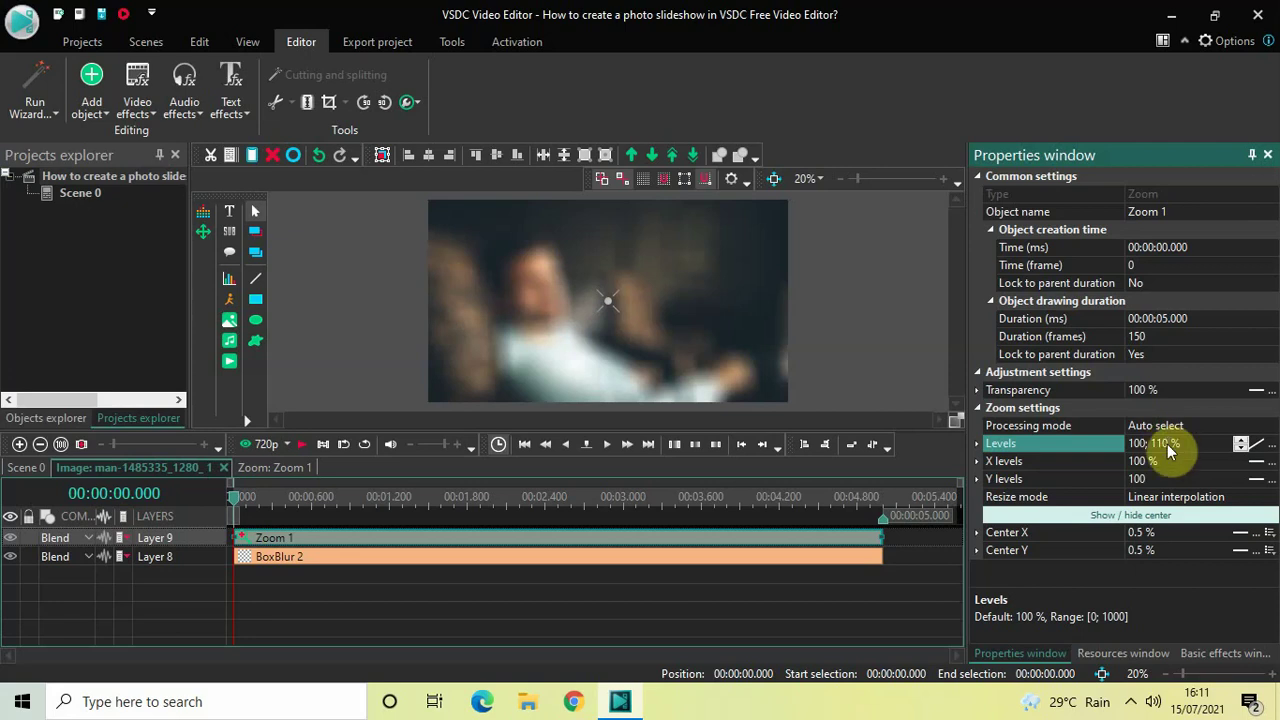
click(756, 614)
click(755, 612)
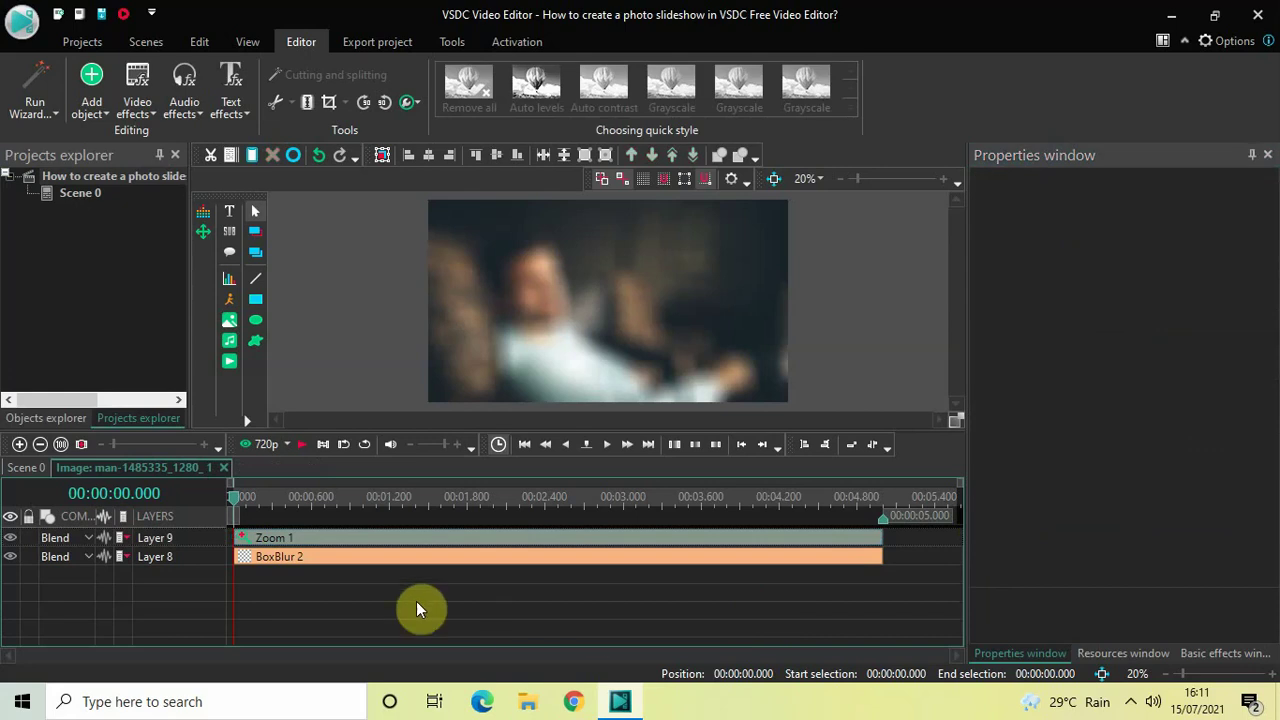
Add a Box blur filter with blur levels of 15 inside the second original photo, man-2087436_1280_2, for its whole duration
click(35, 474)
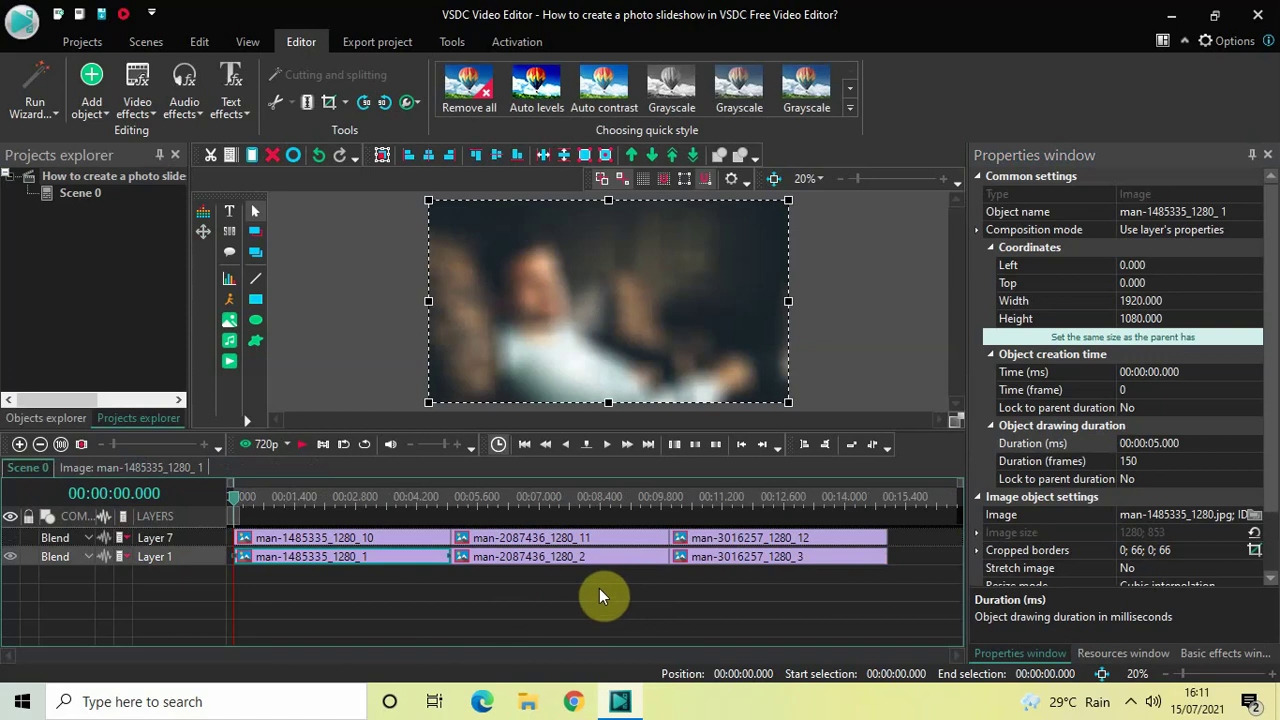
mouse_move(574, 566)
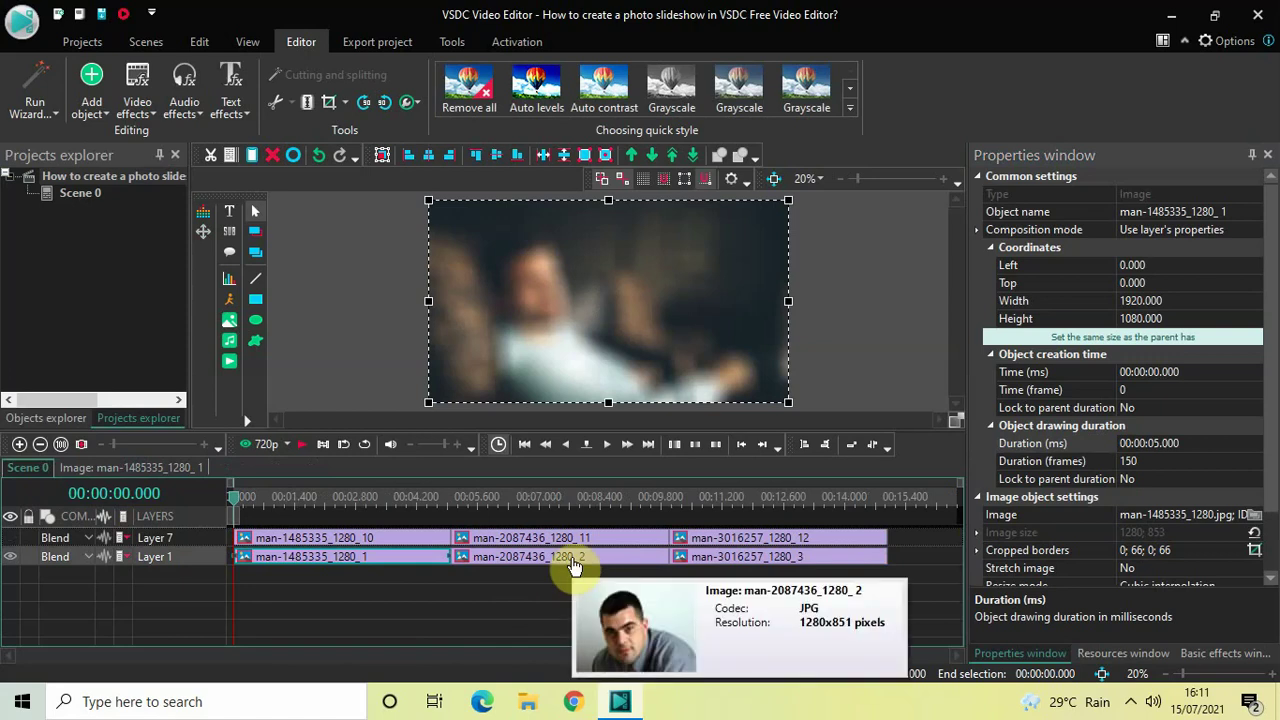
double_click(572, 564)
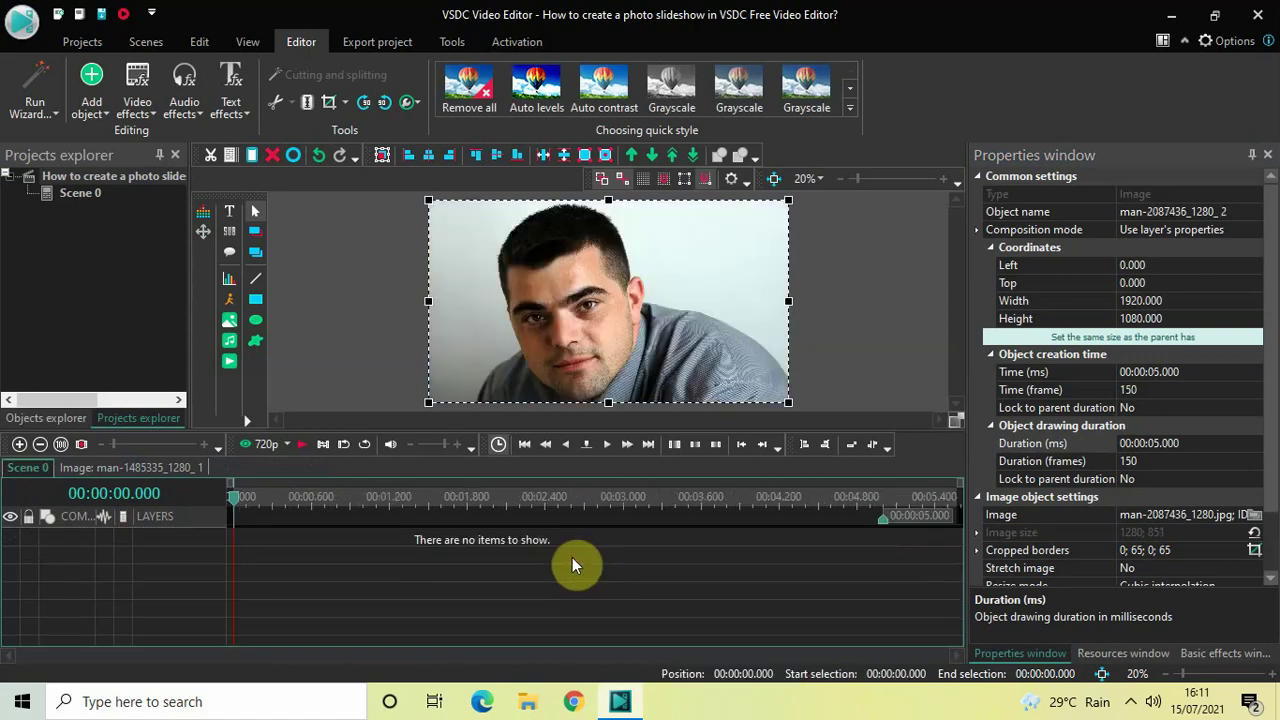
click(143, 113)
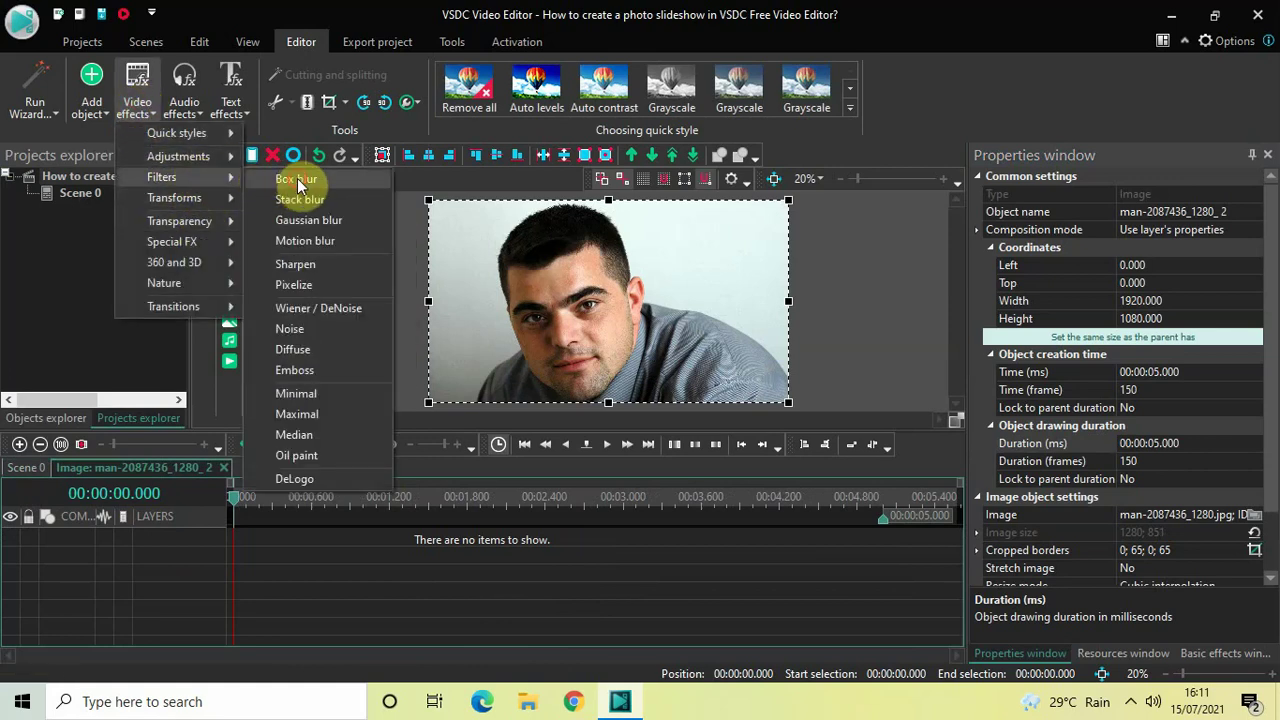
click(286, 178)
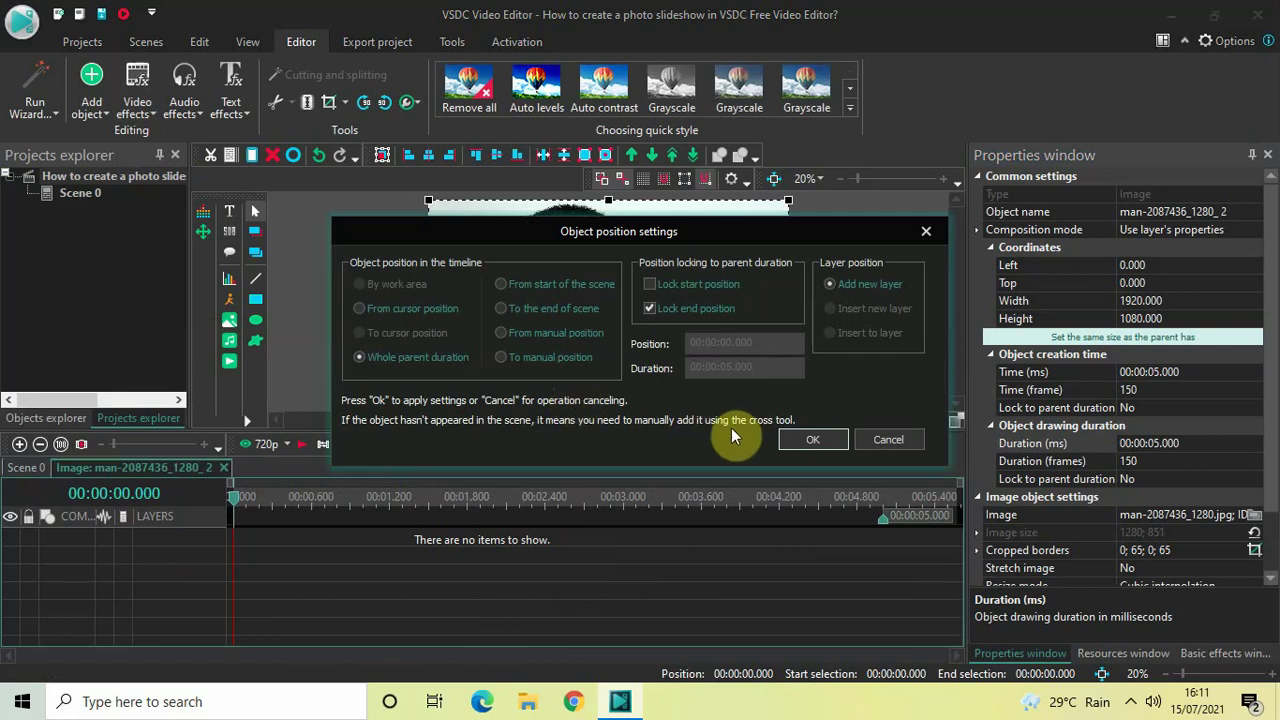
click(803, 440)
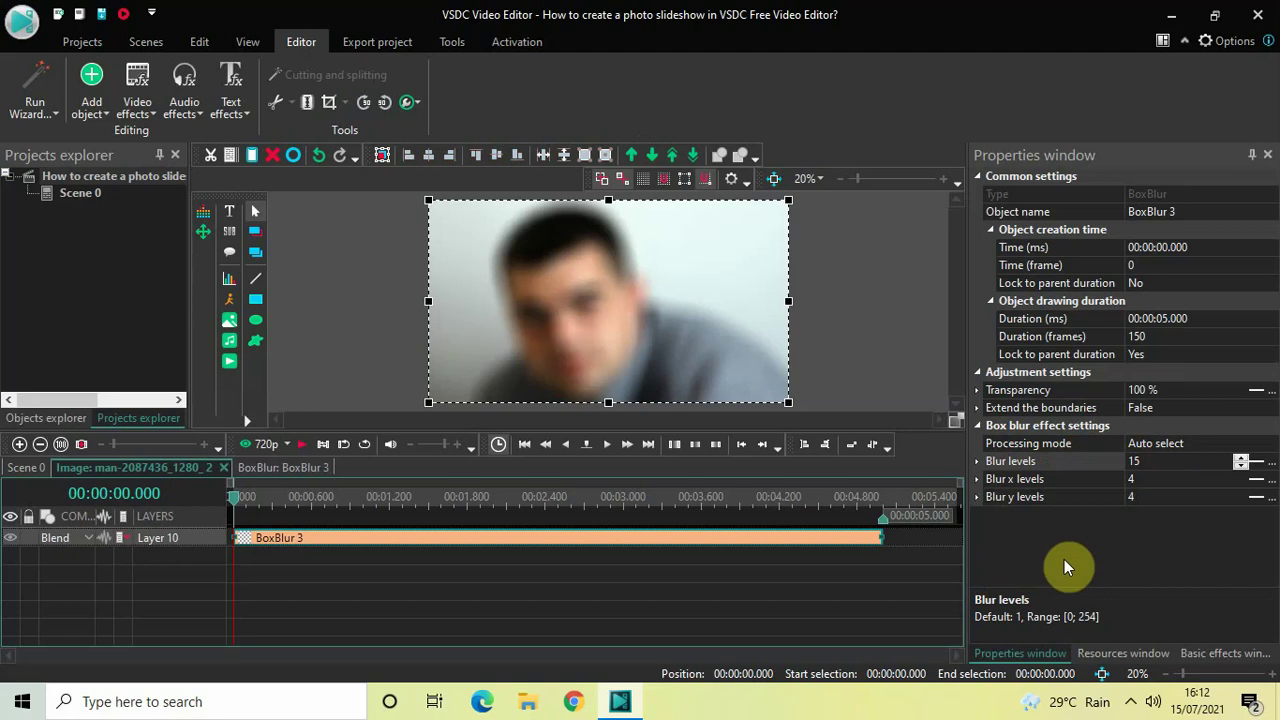
click(823, 575)
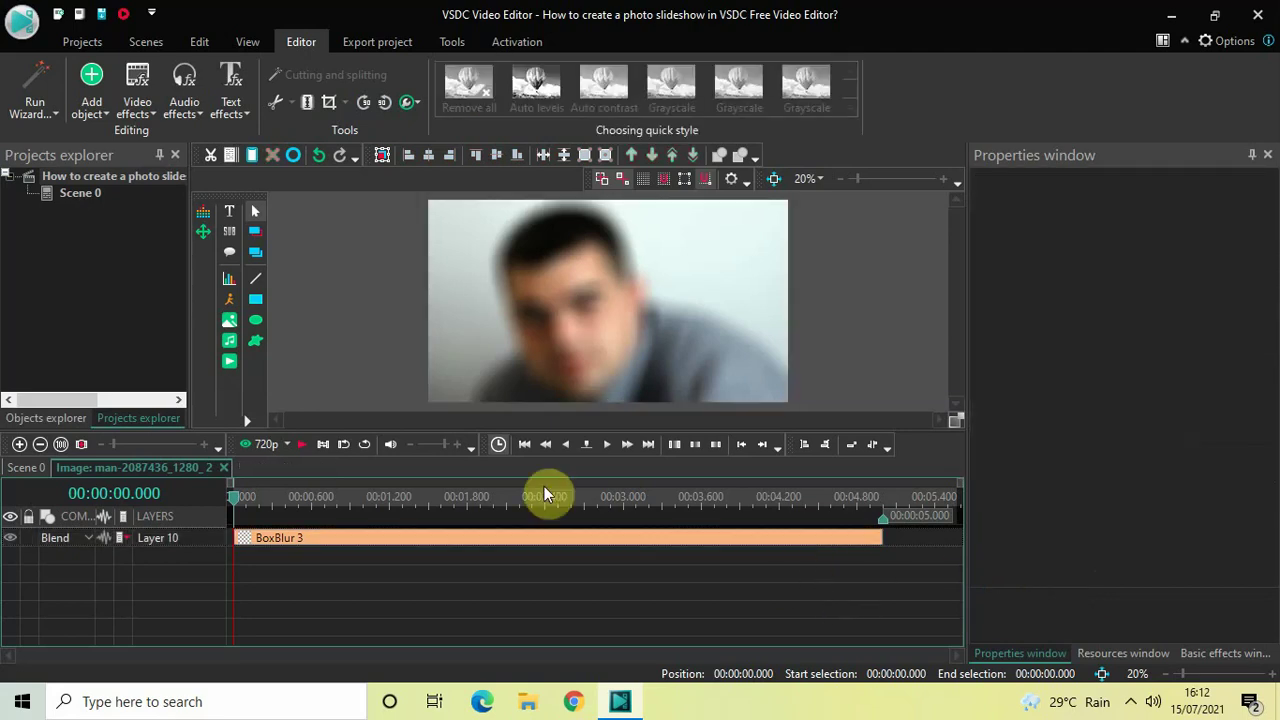
Add a whole-duration Zoom transform to the second photo with levels changing from 100 to 110 %
click(135, 110)
mouse_move(182, 192)
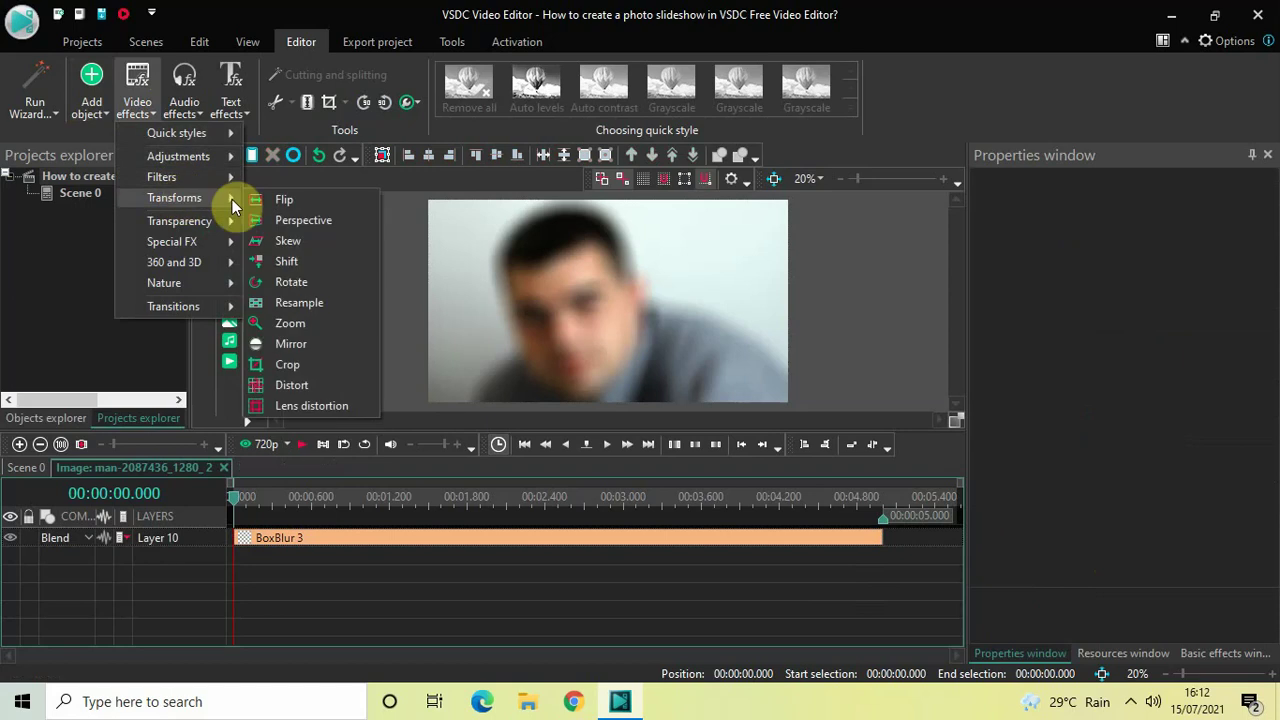
click(315, 323)
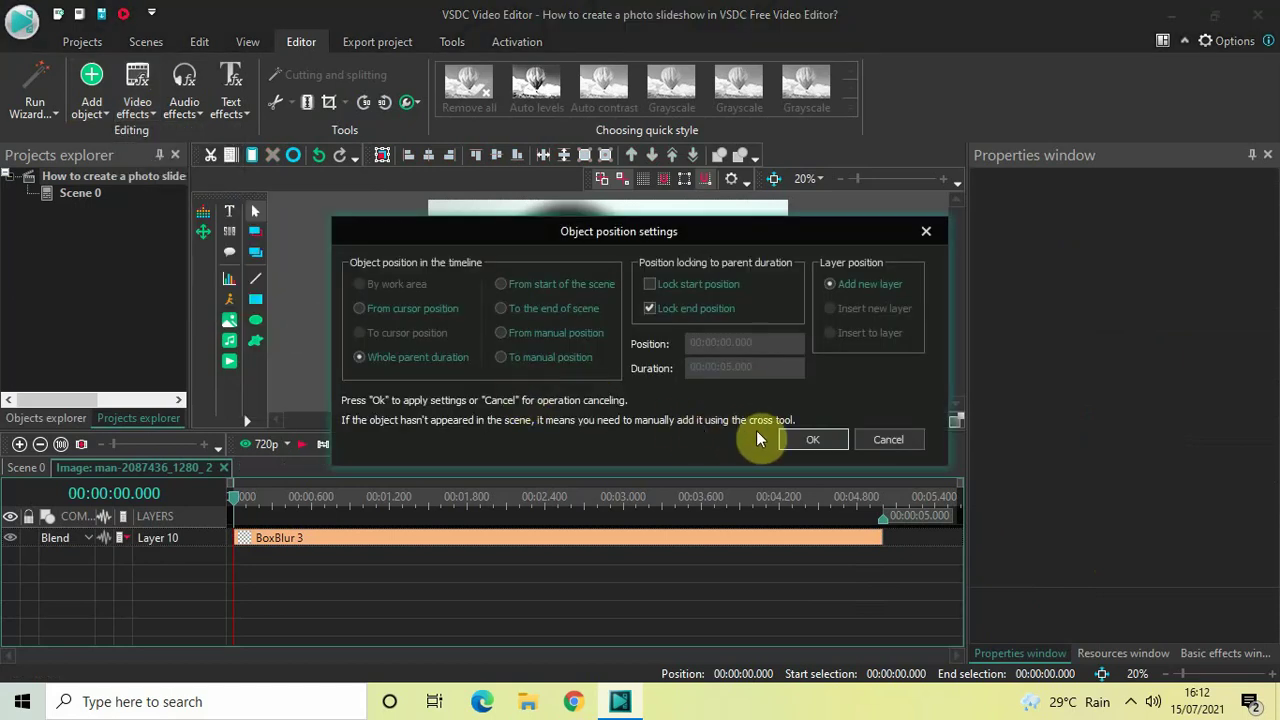
click(802, 439)
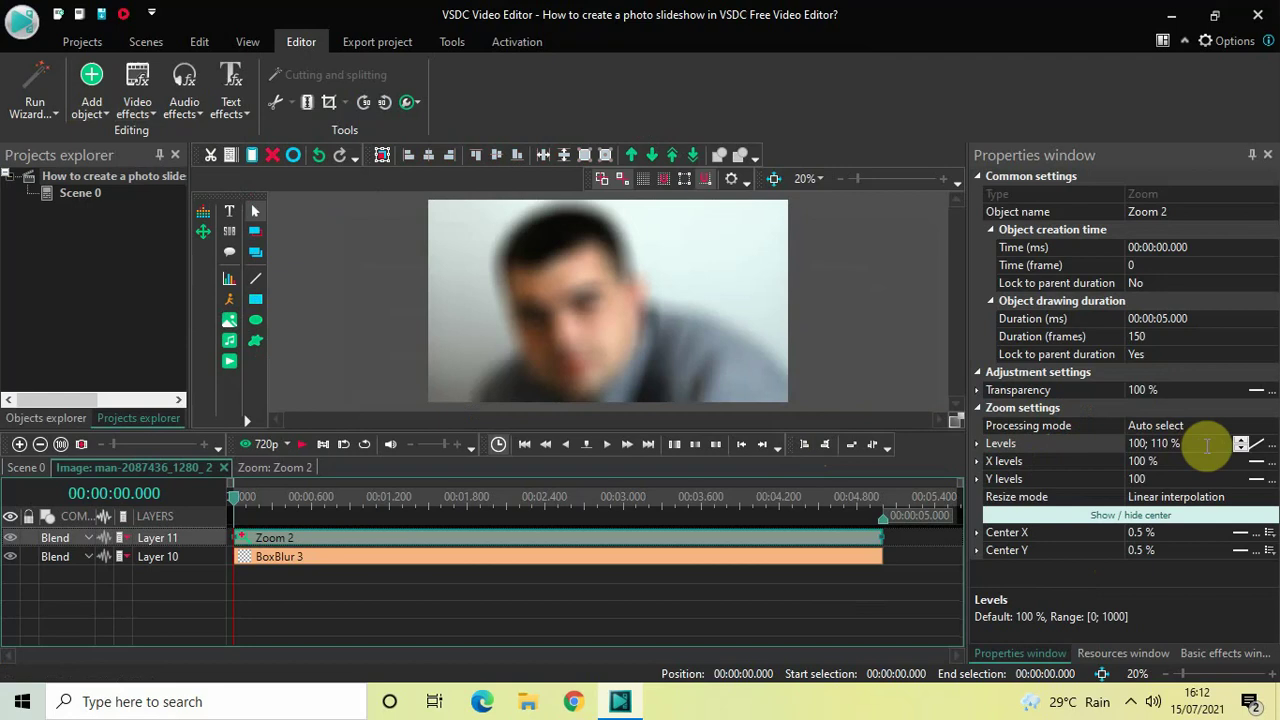
click(778, 610)
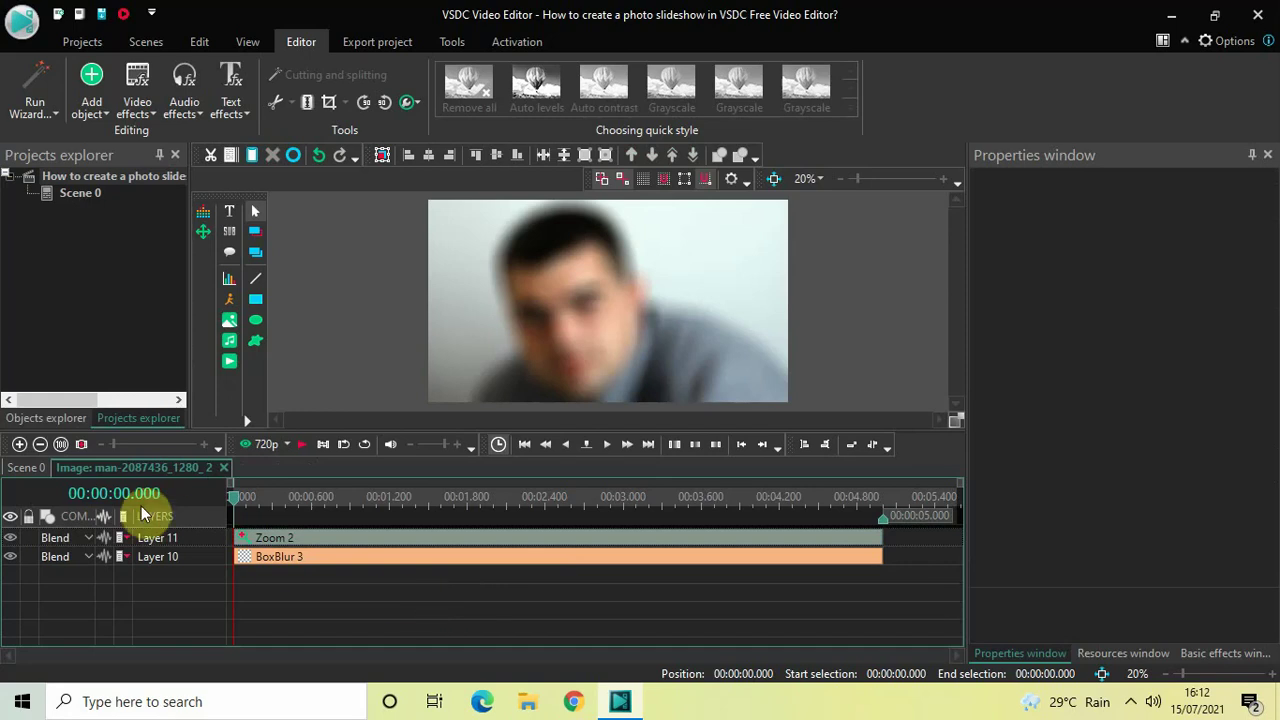
Add a Box blur filter with blur levels of 15 inside the third original photo, man-3016257_1280_3, for its whole duration
click(39, 470)
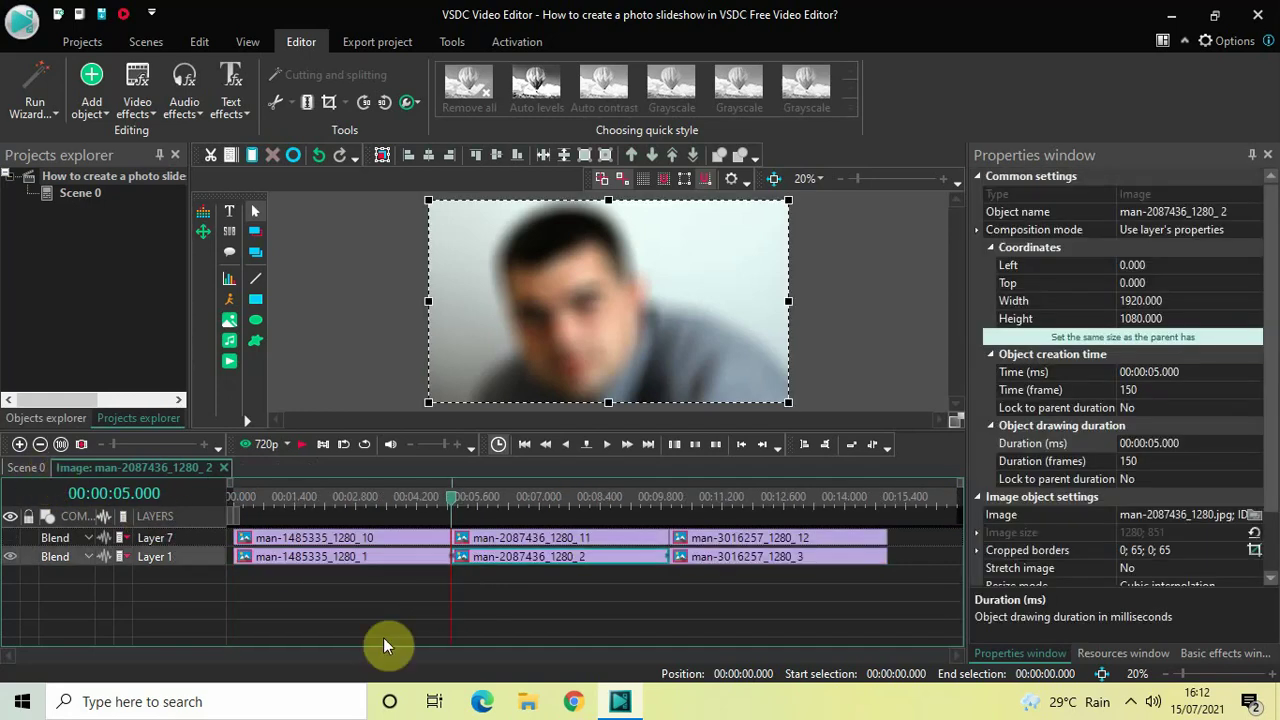
double_click(783, 562)
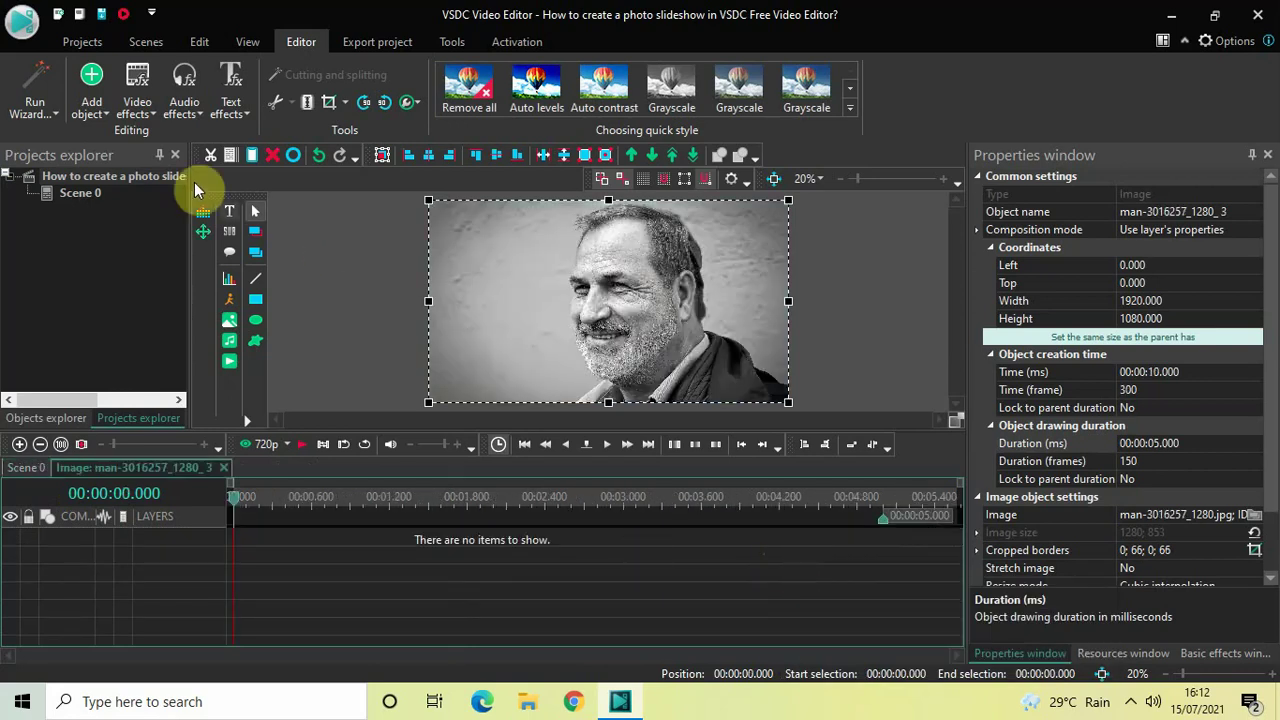
click(137, 112)
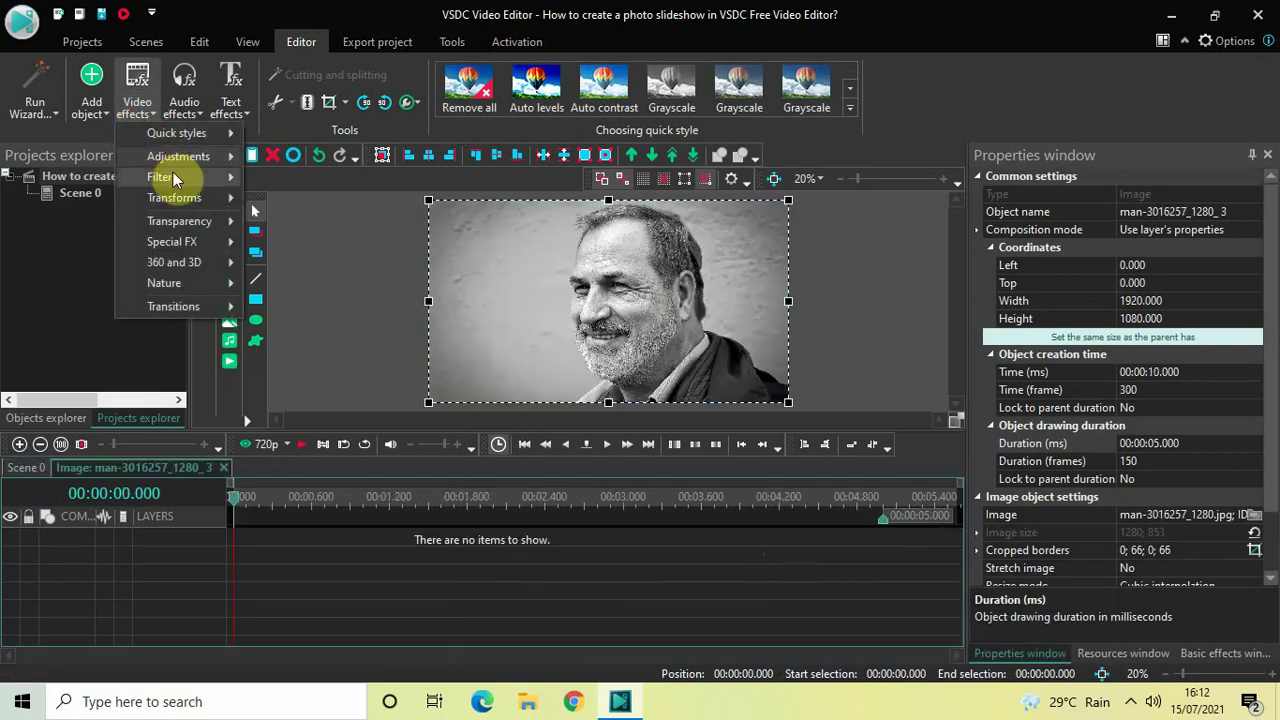
mouse_move(173, 172)
click(285, 180)
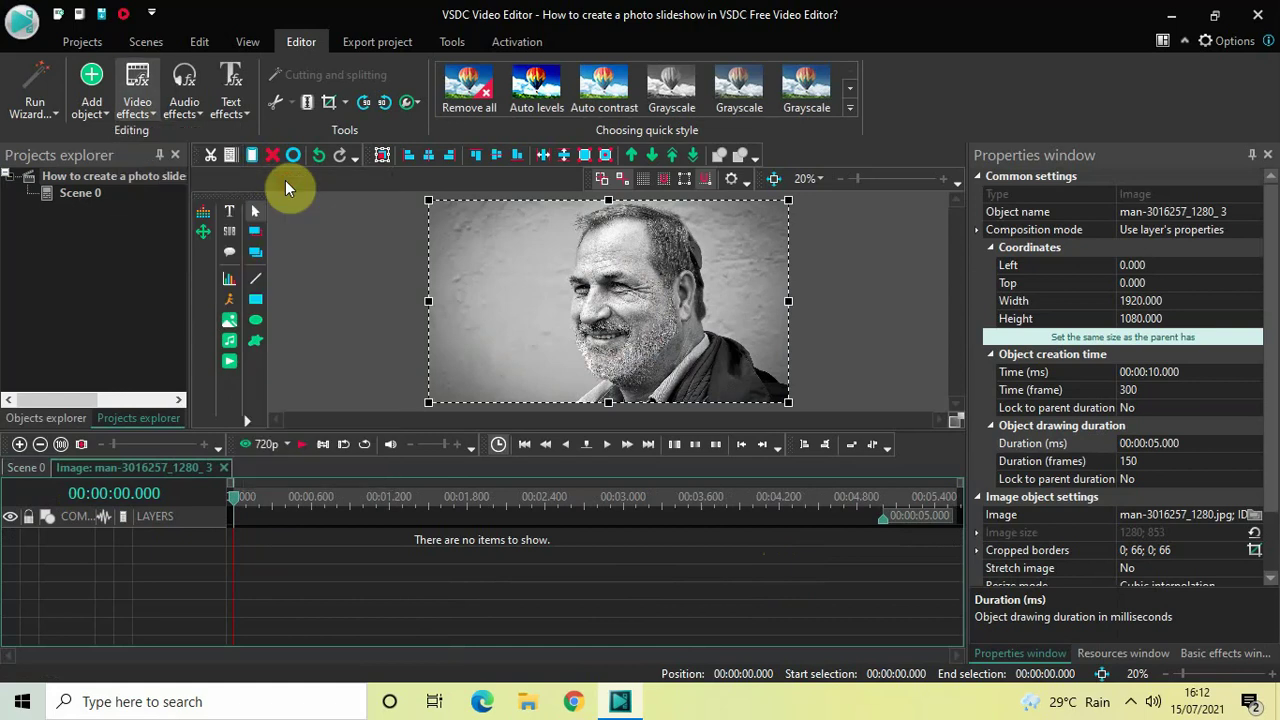
click(826, 441)
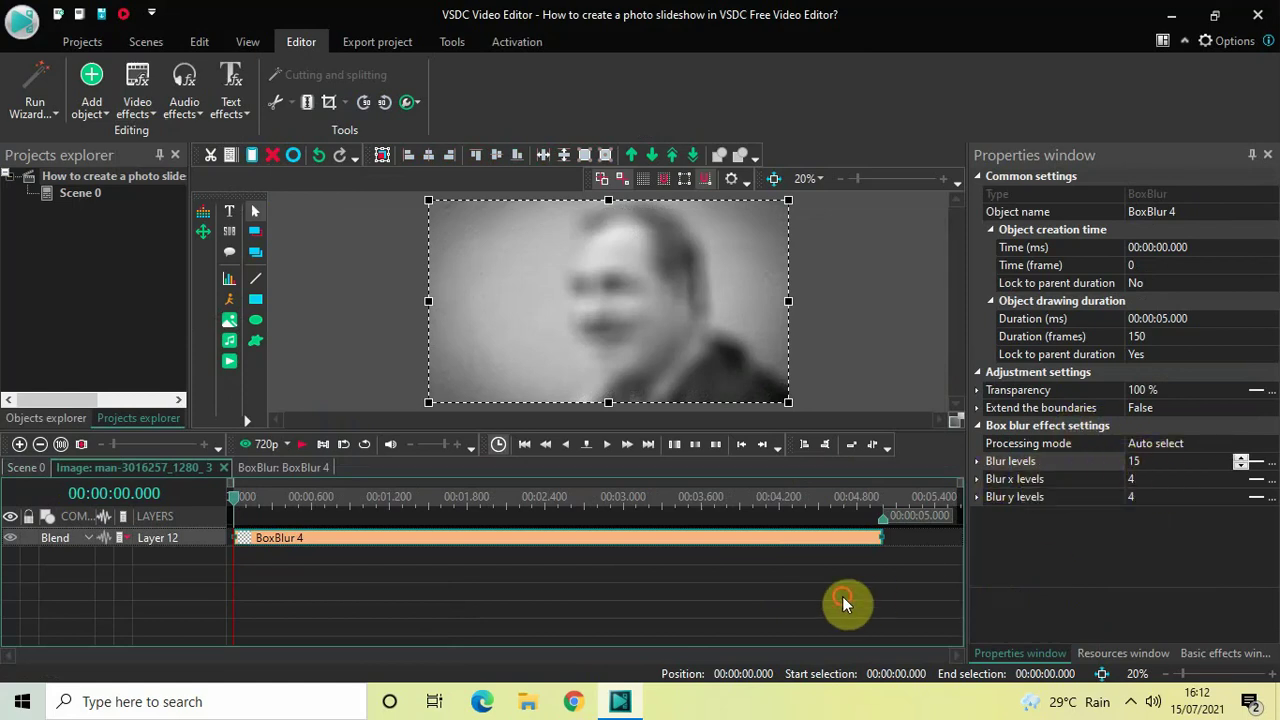
Add a whole-duration Zoom transform to the third photo, man-3016257_1280_3, with levels changing from 100 to 110 %
click(559, 604)
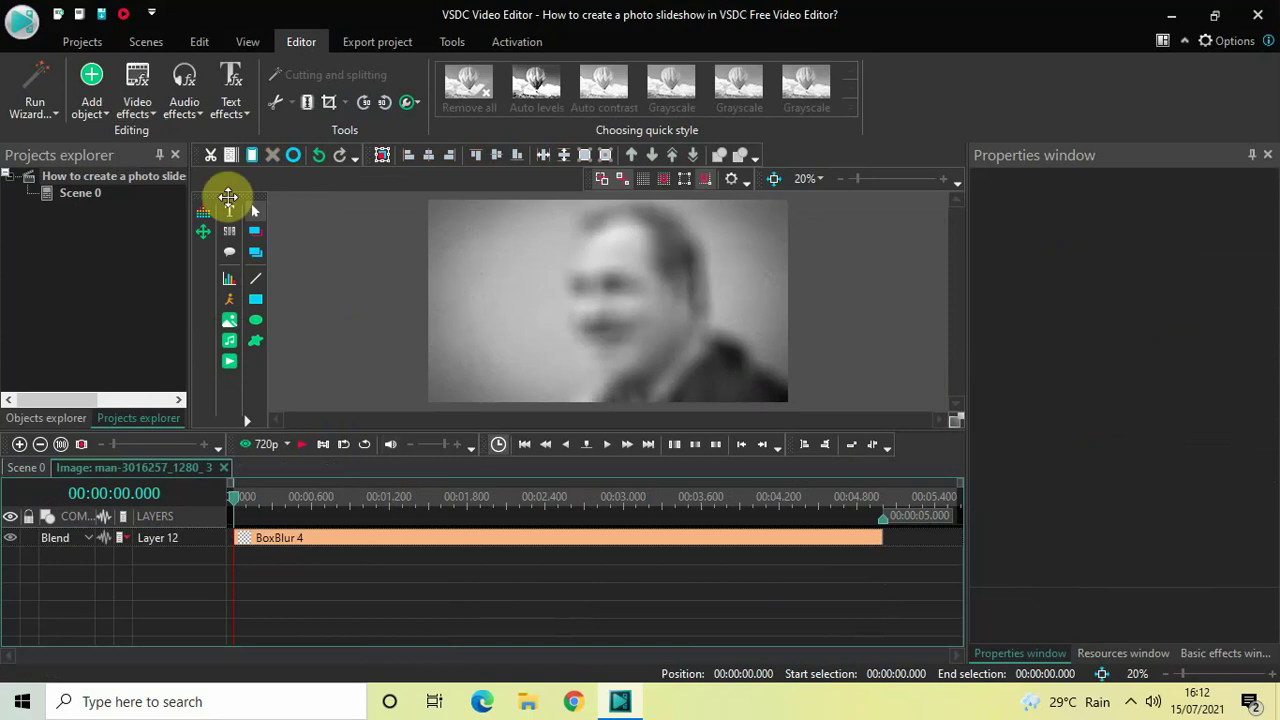
click(140, 110)
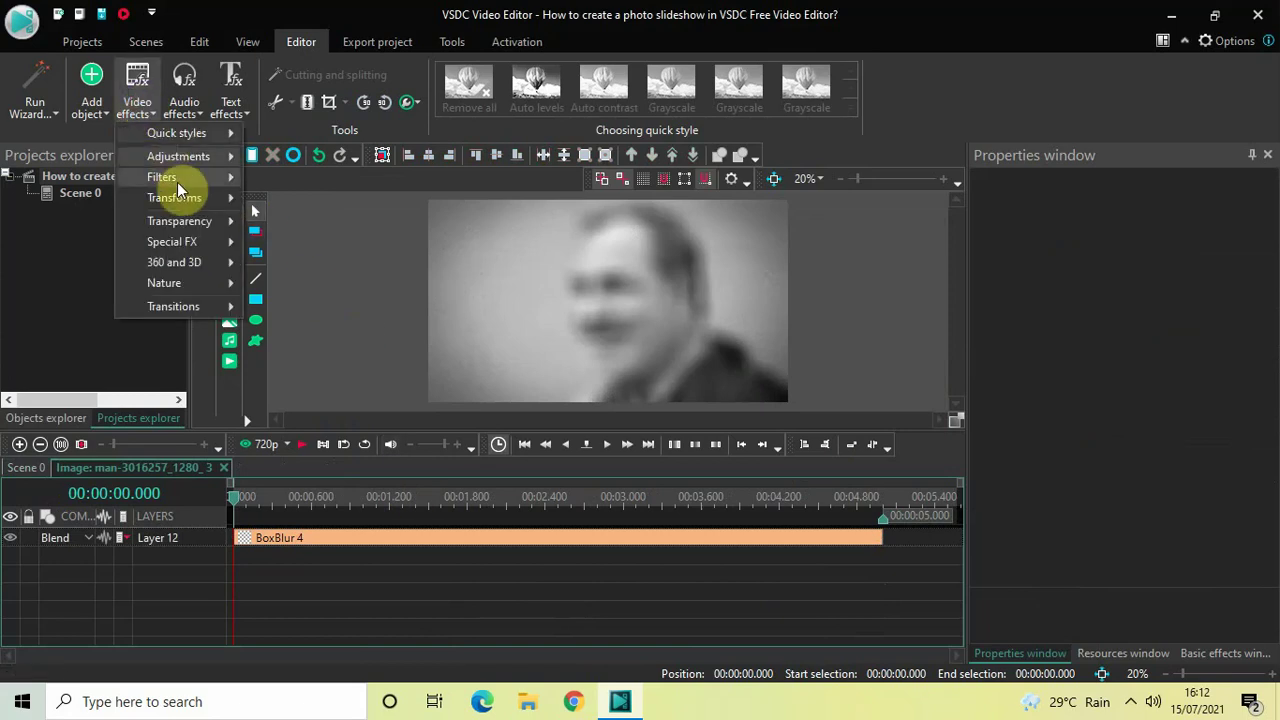
mouse_move(198, 204)
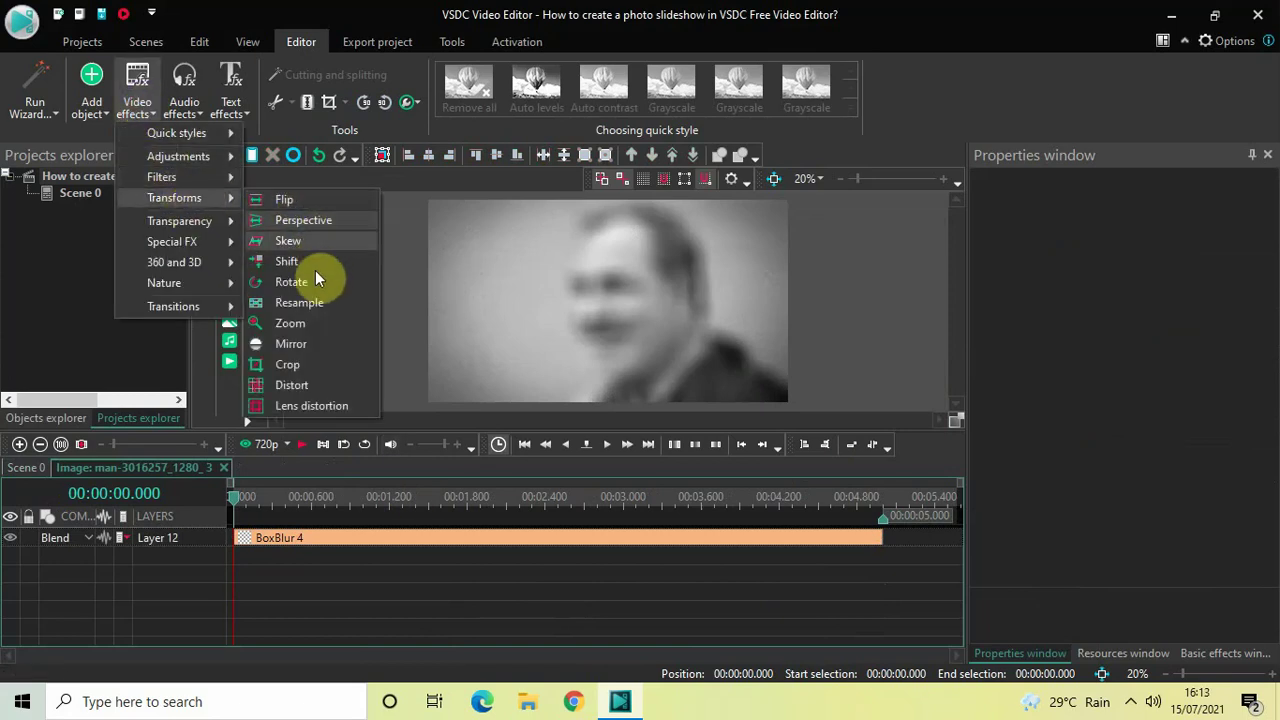
click(303, 325)
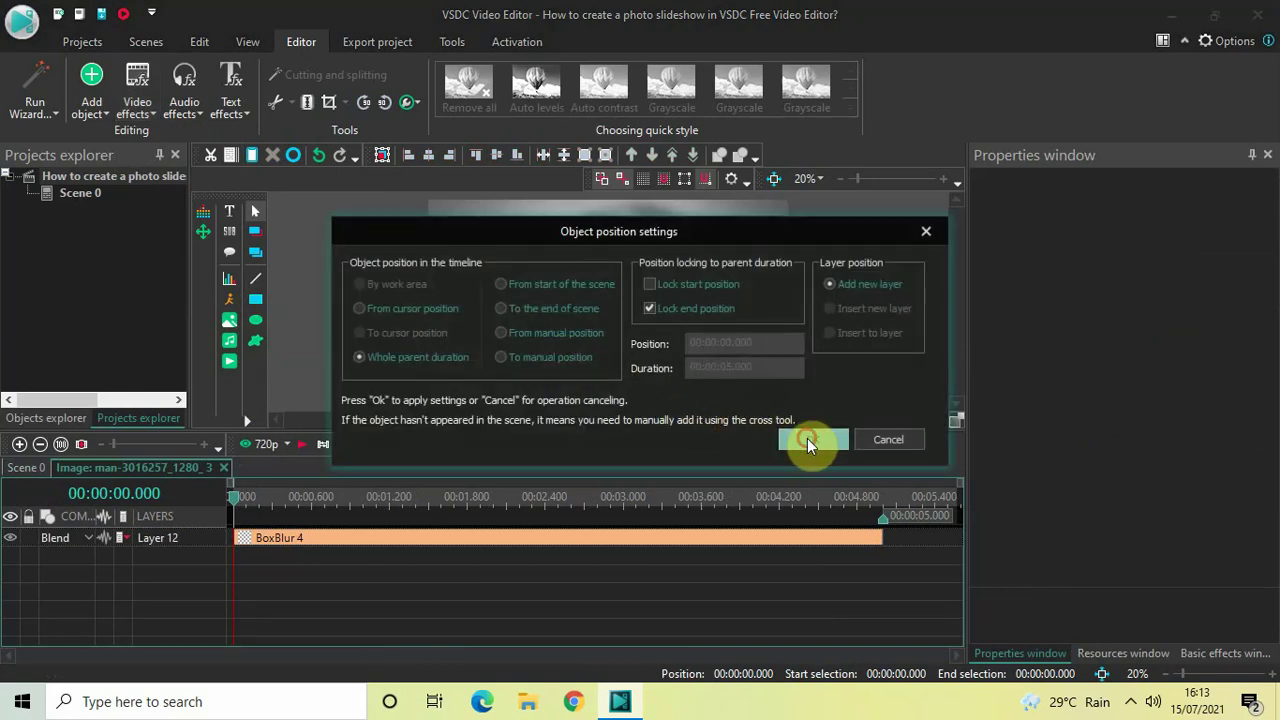
click(807, 438)
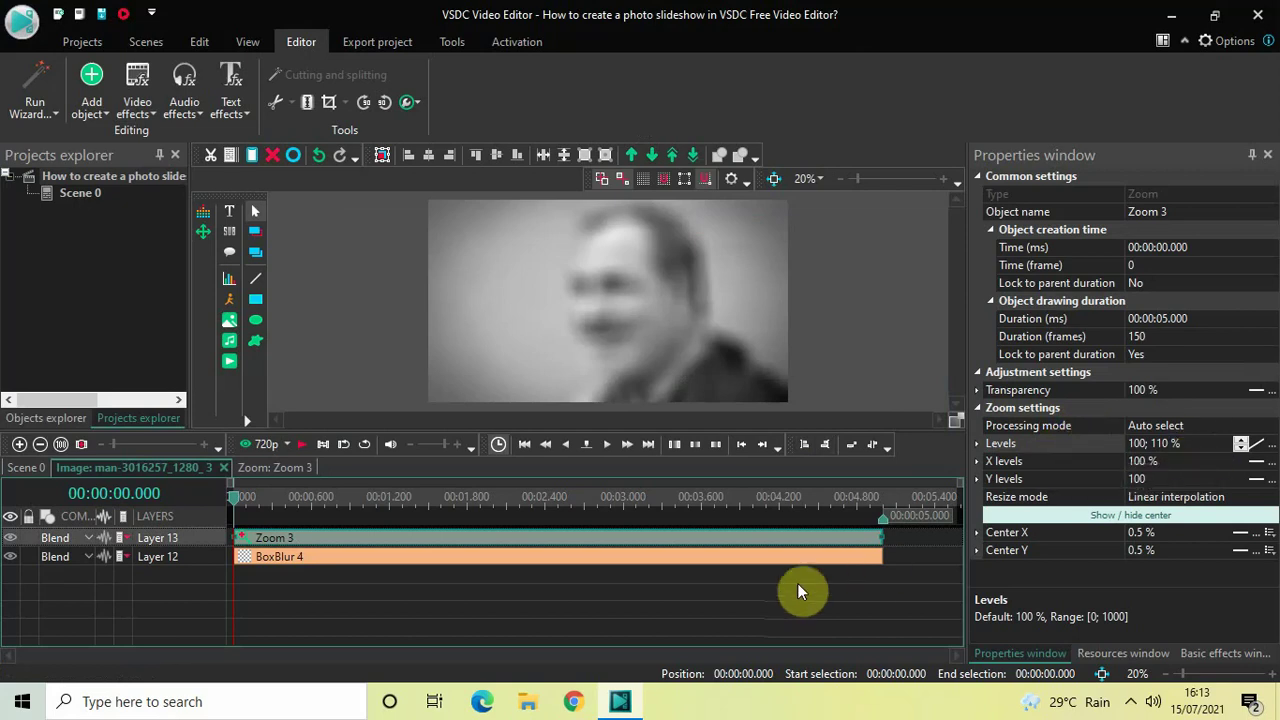
Return to Scene 0 and make the duplicated photos on Layer 7 visible again
click(25, 469)
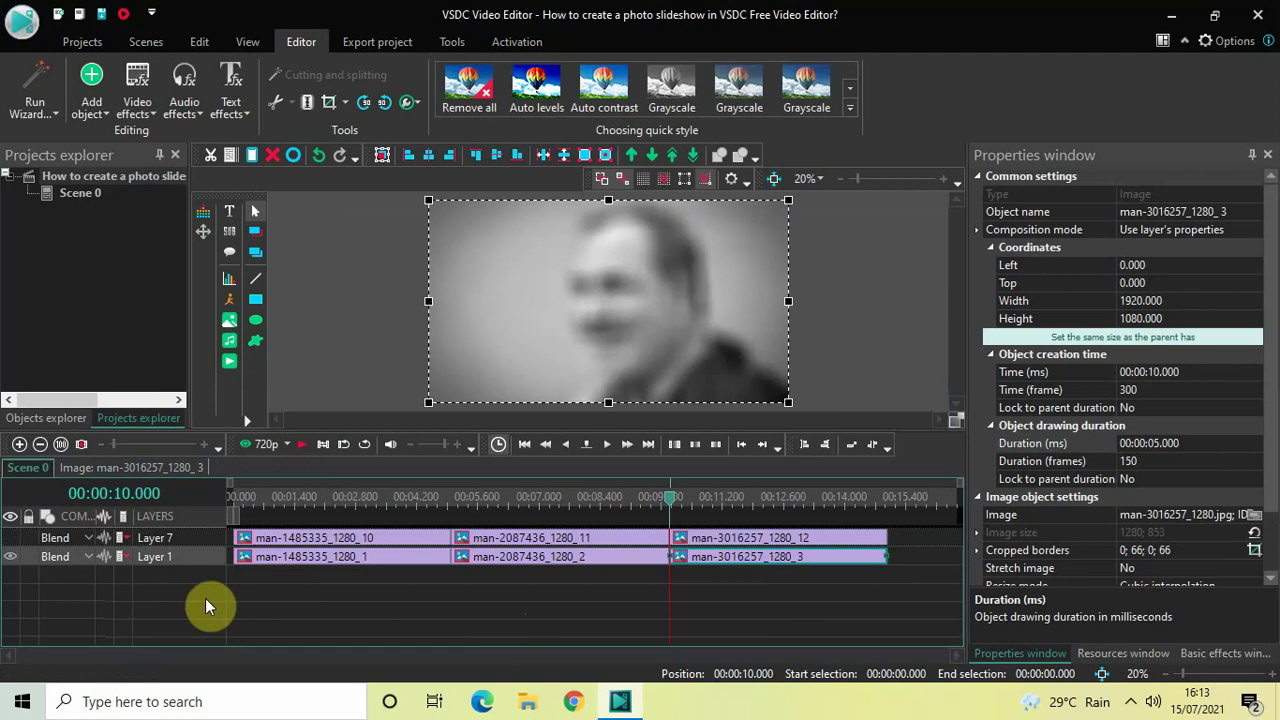
click(8, 545)
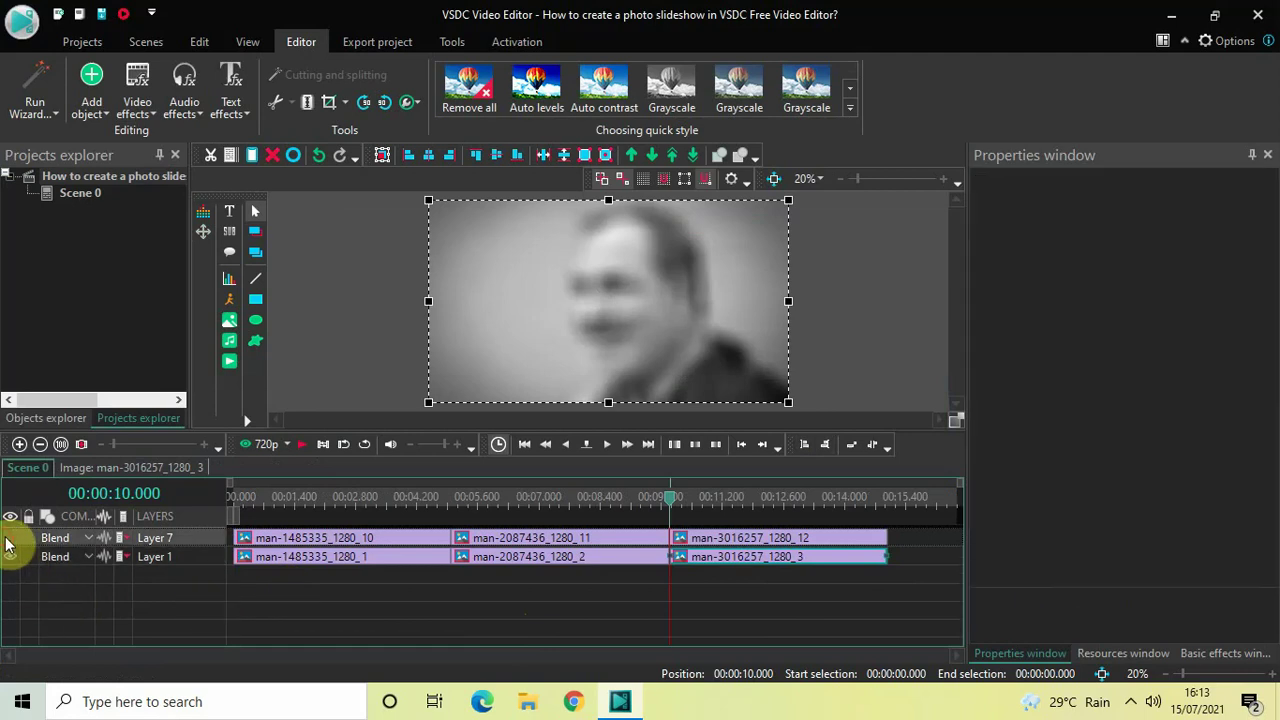
click(292, 618)
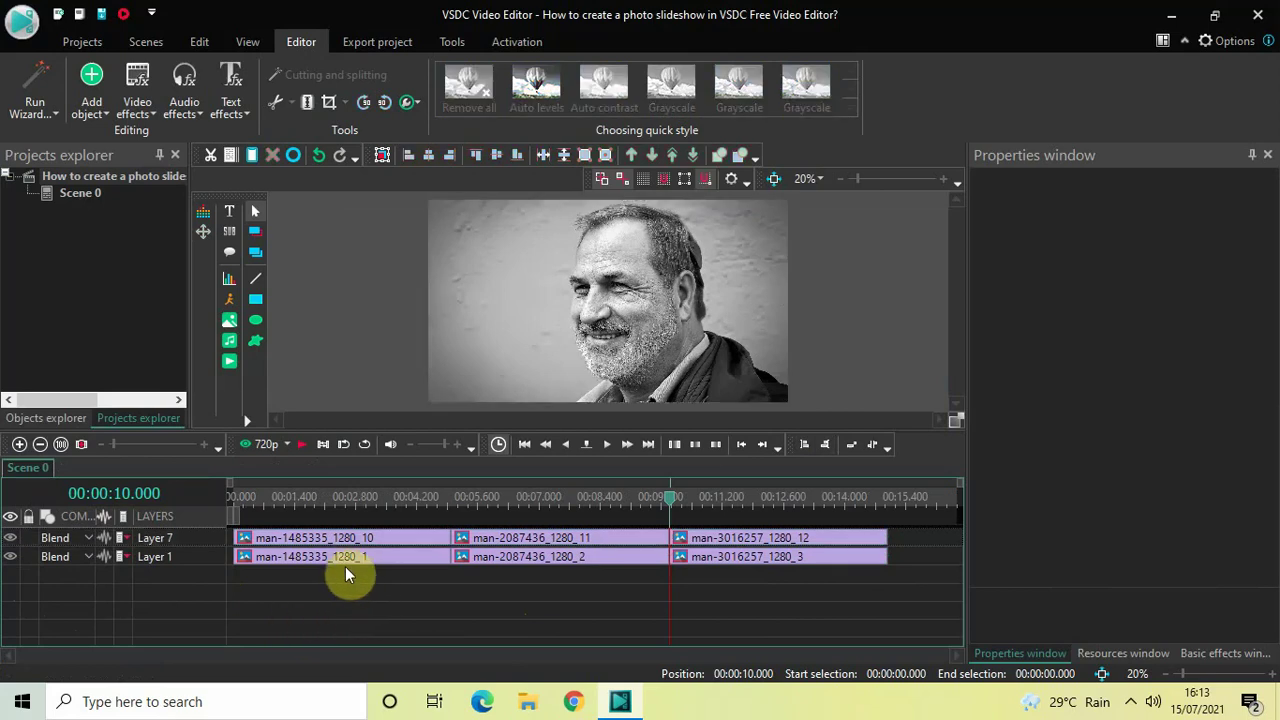
Shrink the first photo's upper copy, man-1485335_1280_10, to about 1565 × 880 and centre it horizontally and vertically in the frame
click(318, 541)
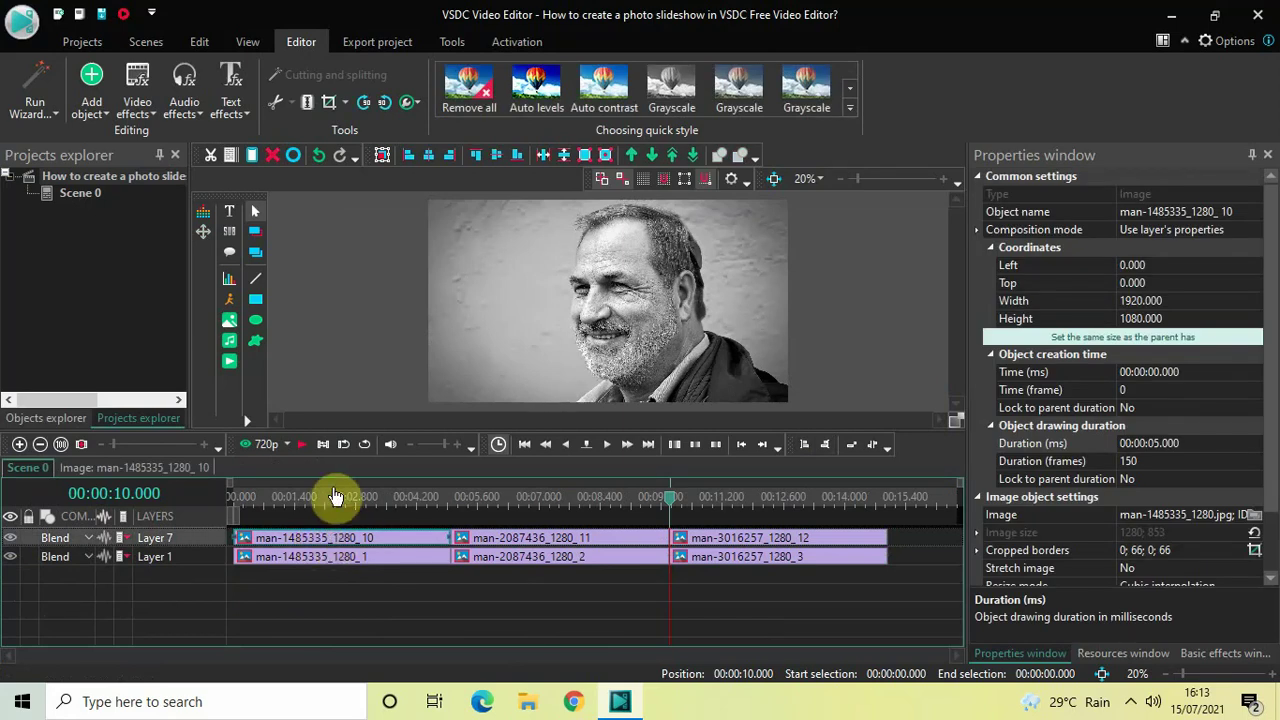
click(333, 497)
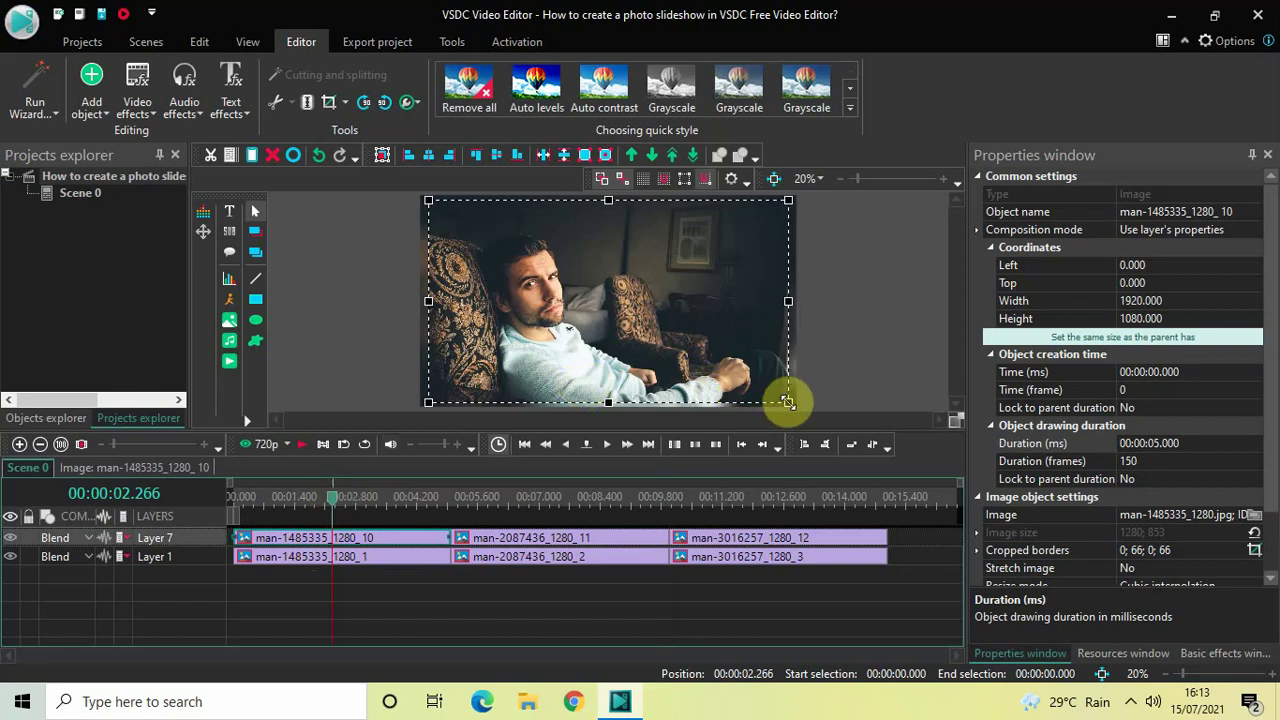
drag(774, 398, 720, 363)
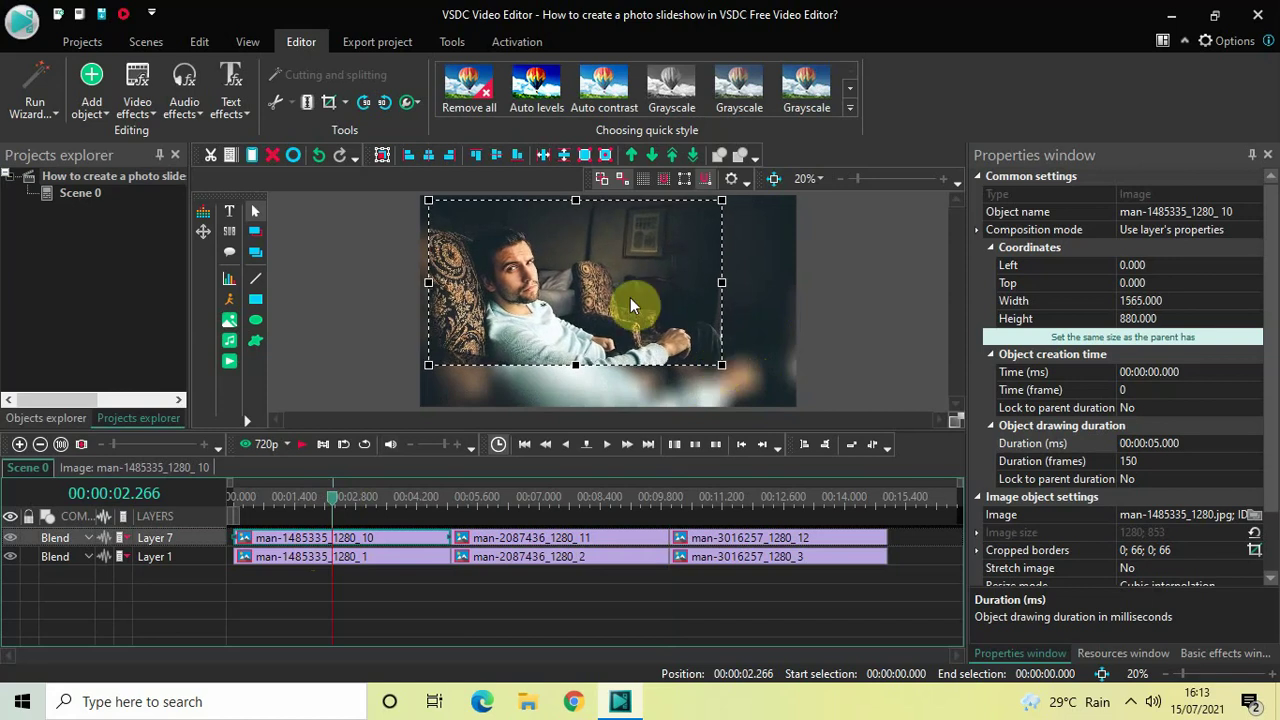
click(430, 158)
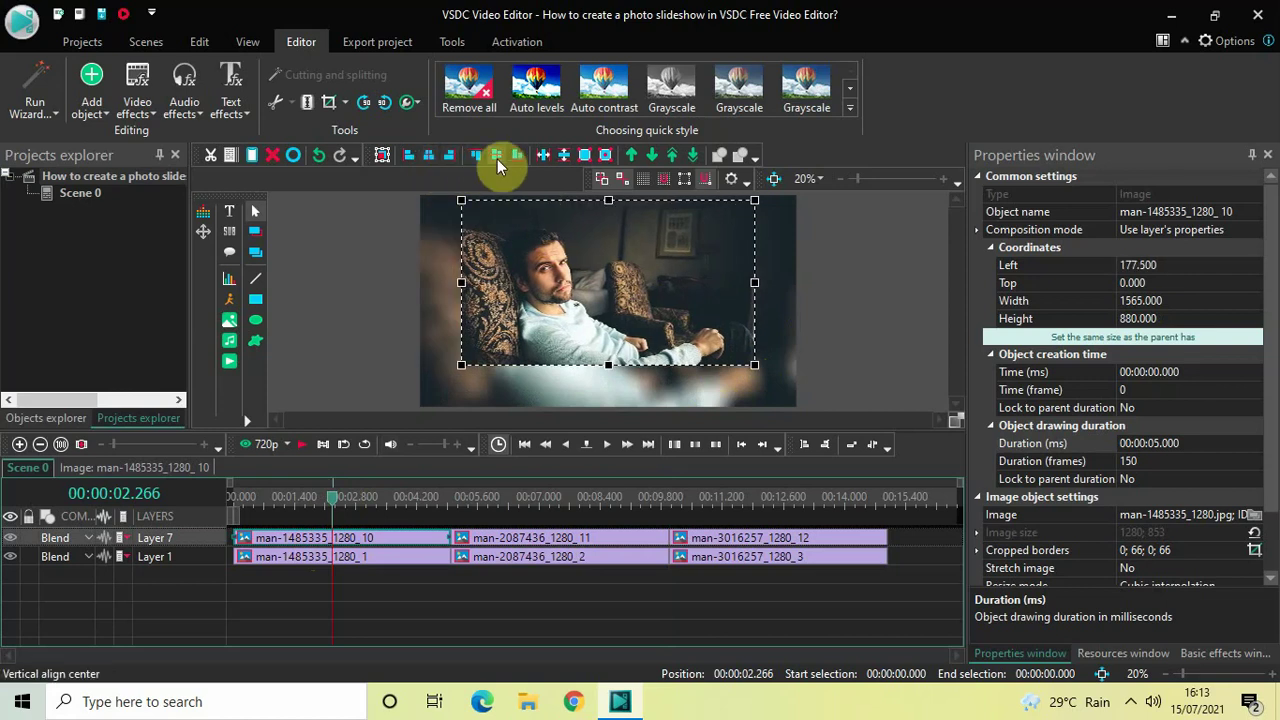
click(497, 159)
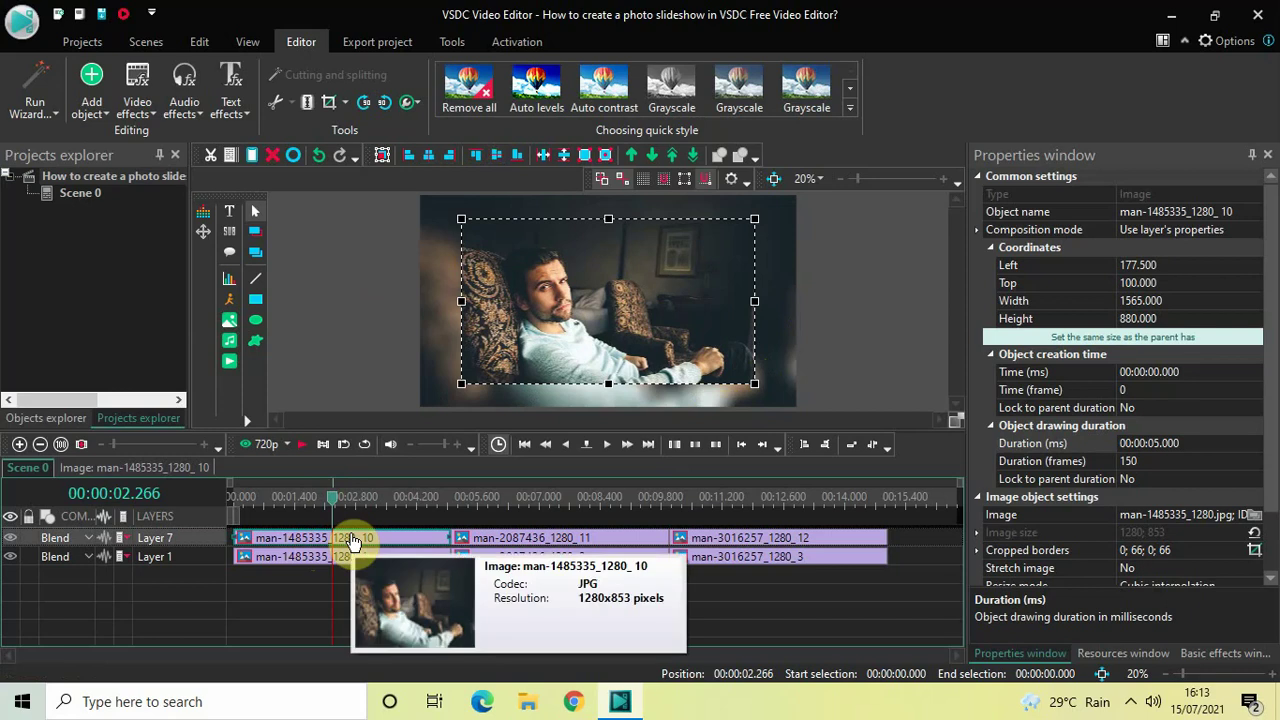
Add a Borders effect inside the first photo's upper copy, starting at 0 and lasting its whole duration
double_click(350, 539)
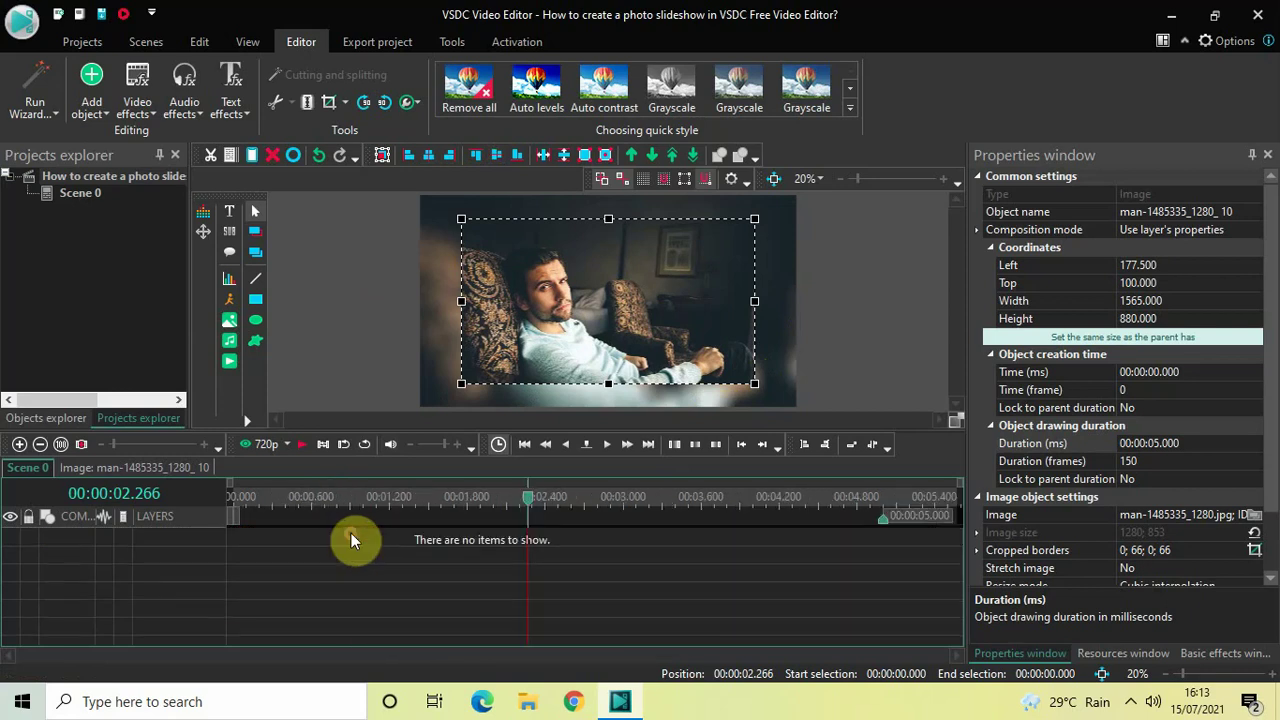
click(232, 498)
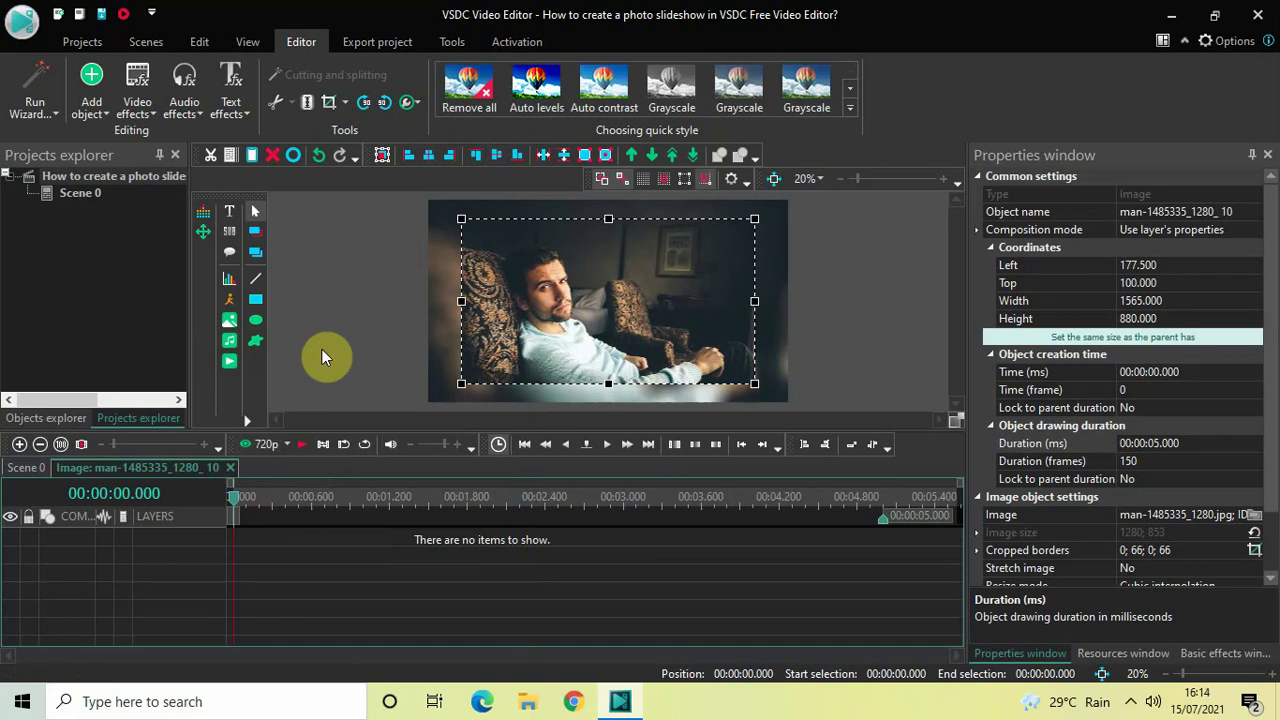
click(131, 100)
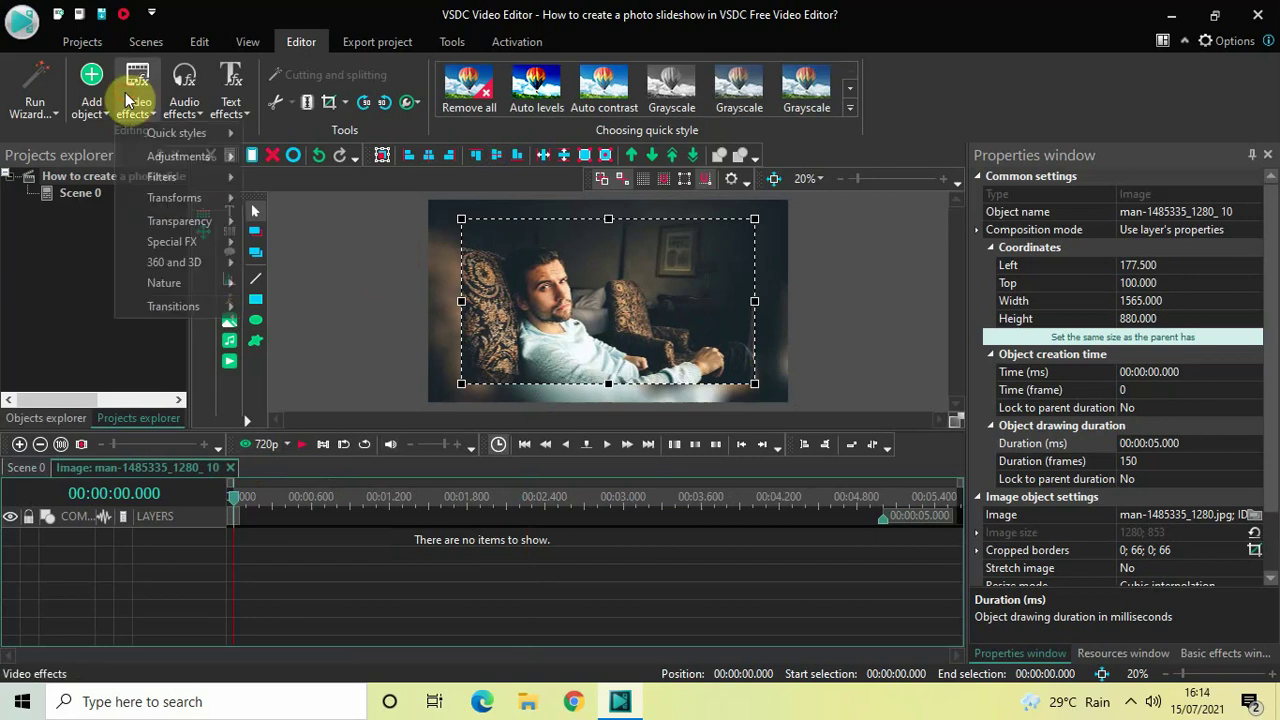
mouse_move(177, 220)
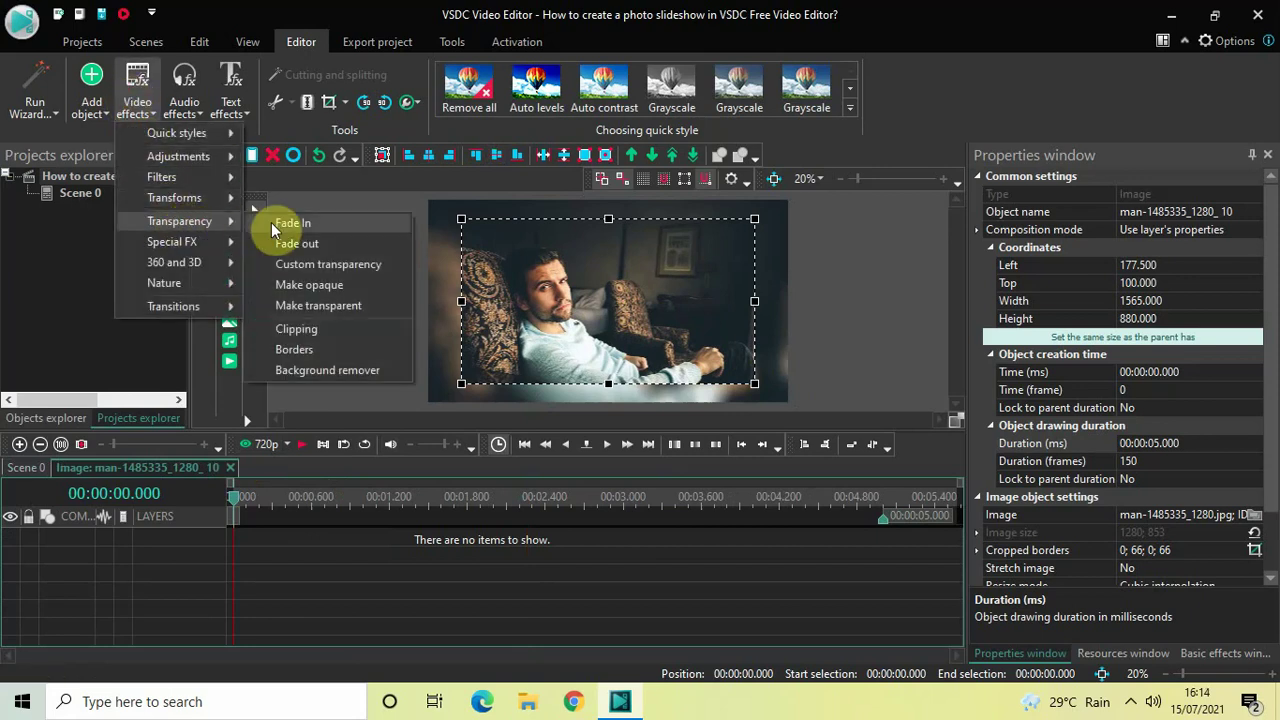
click(321, 350)
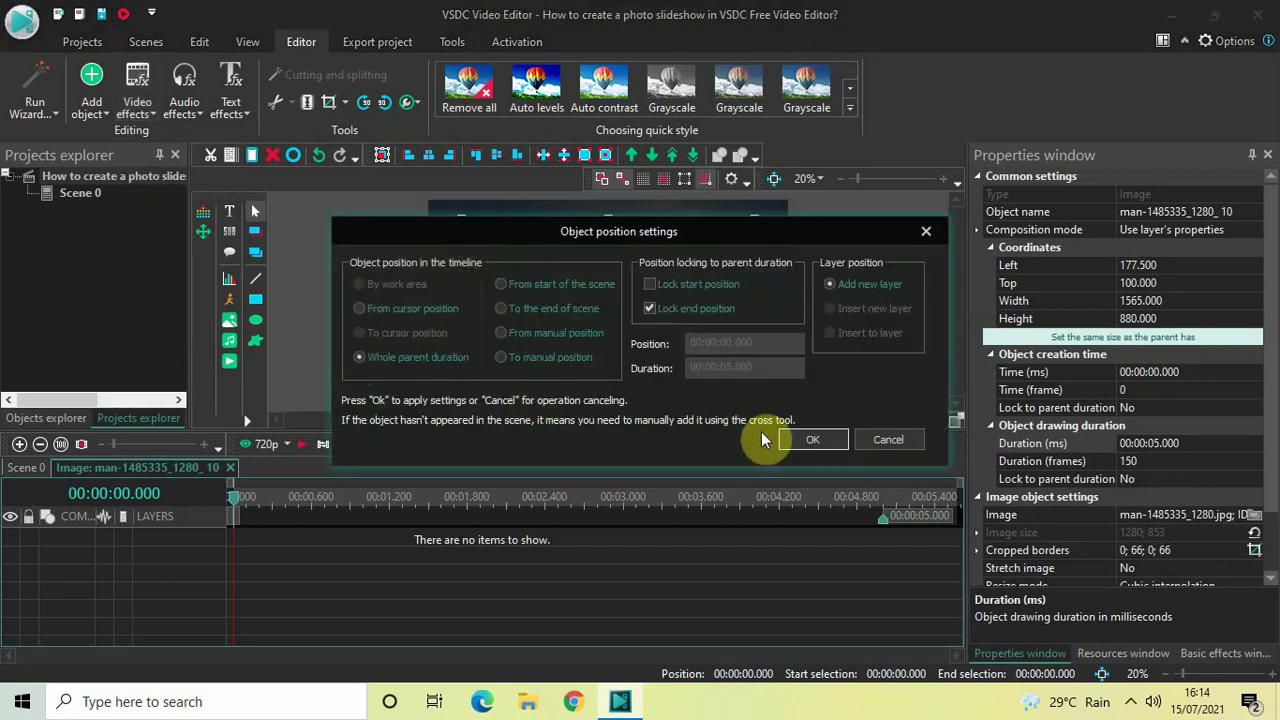
click(810, 440)
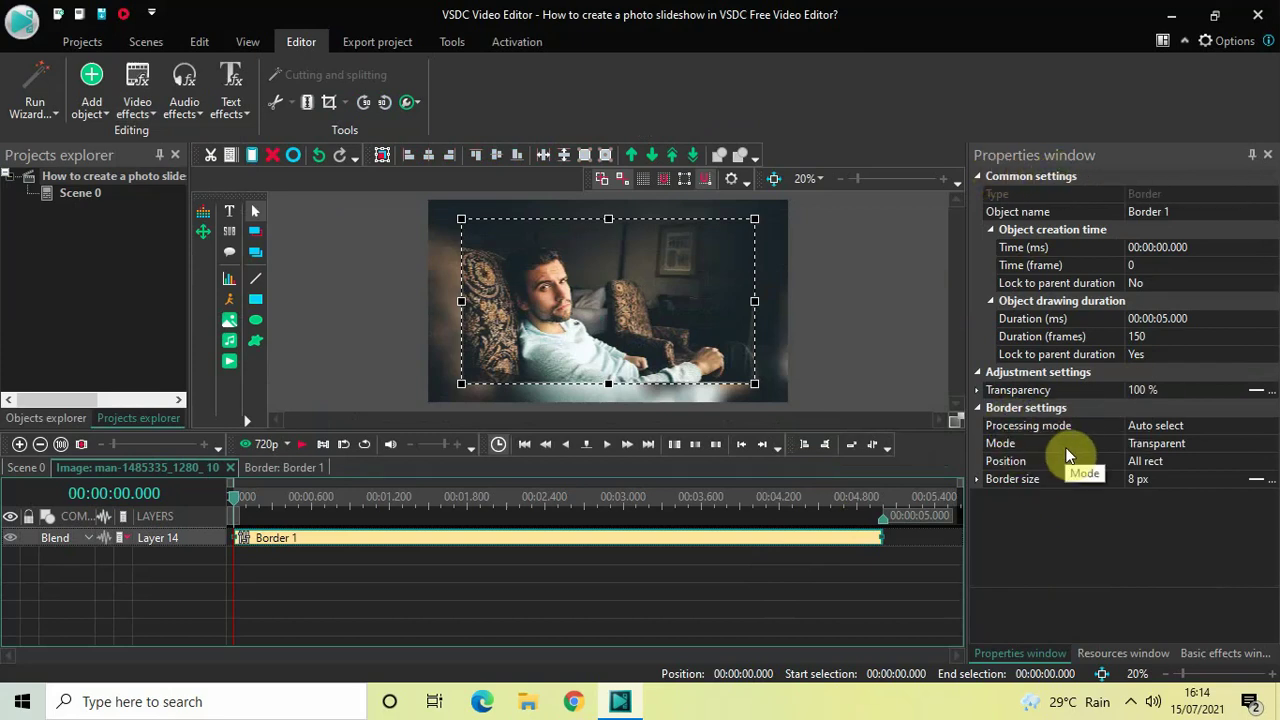
Set the border's mode to Solid and its size to 15 px
click(1273, 447)
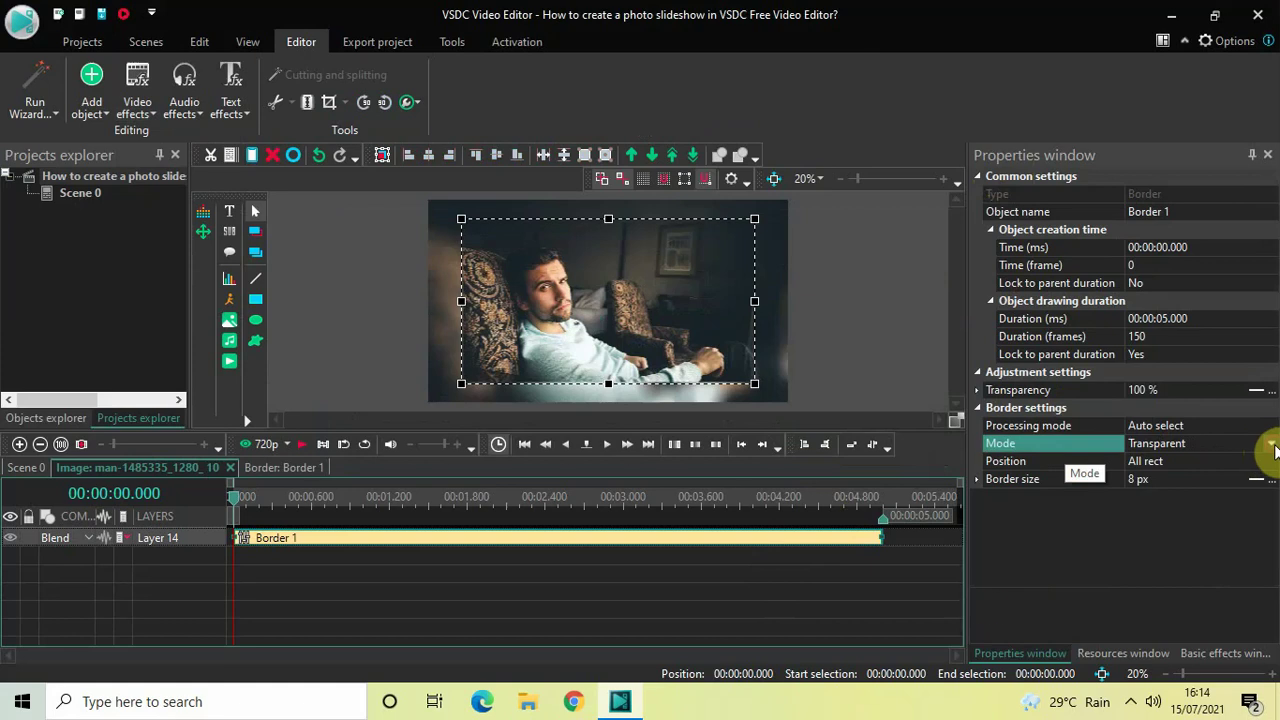
click(1270, 445)
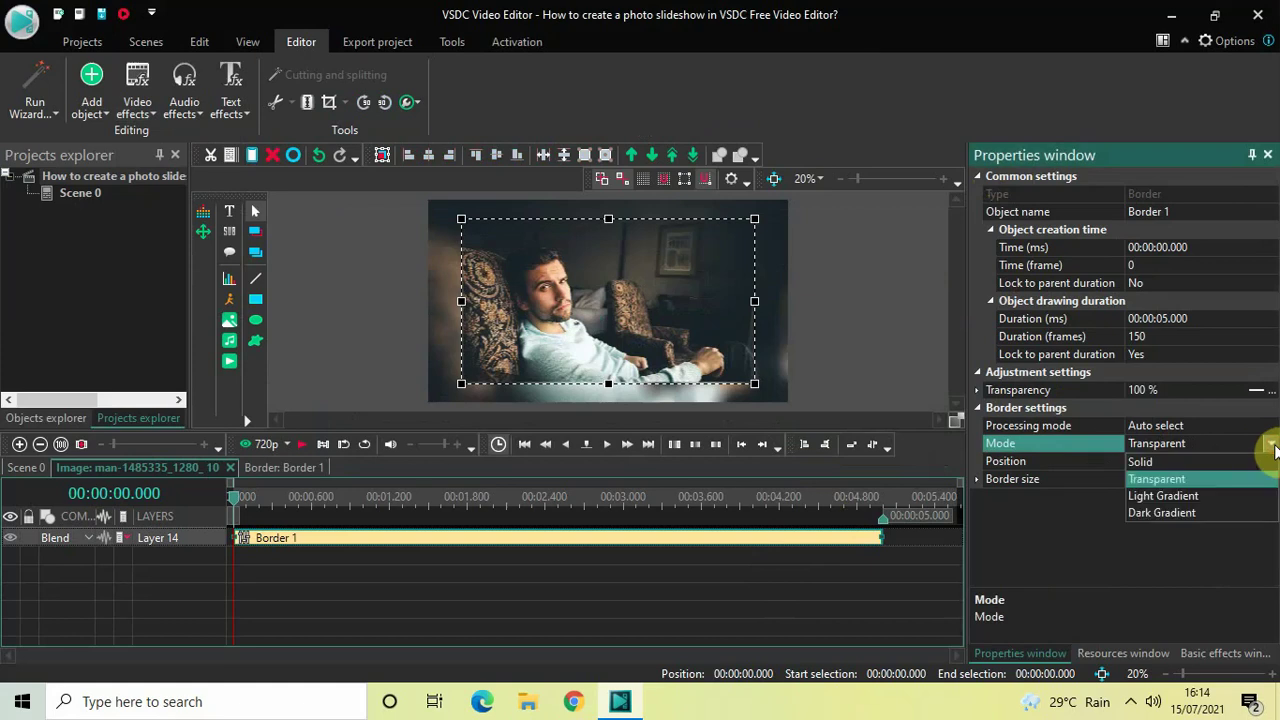
click(1213, 462)
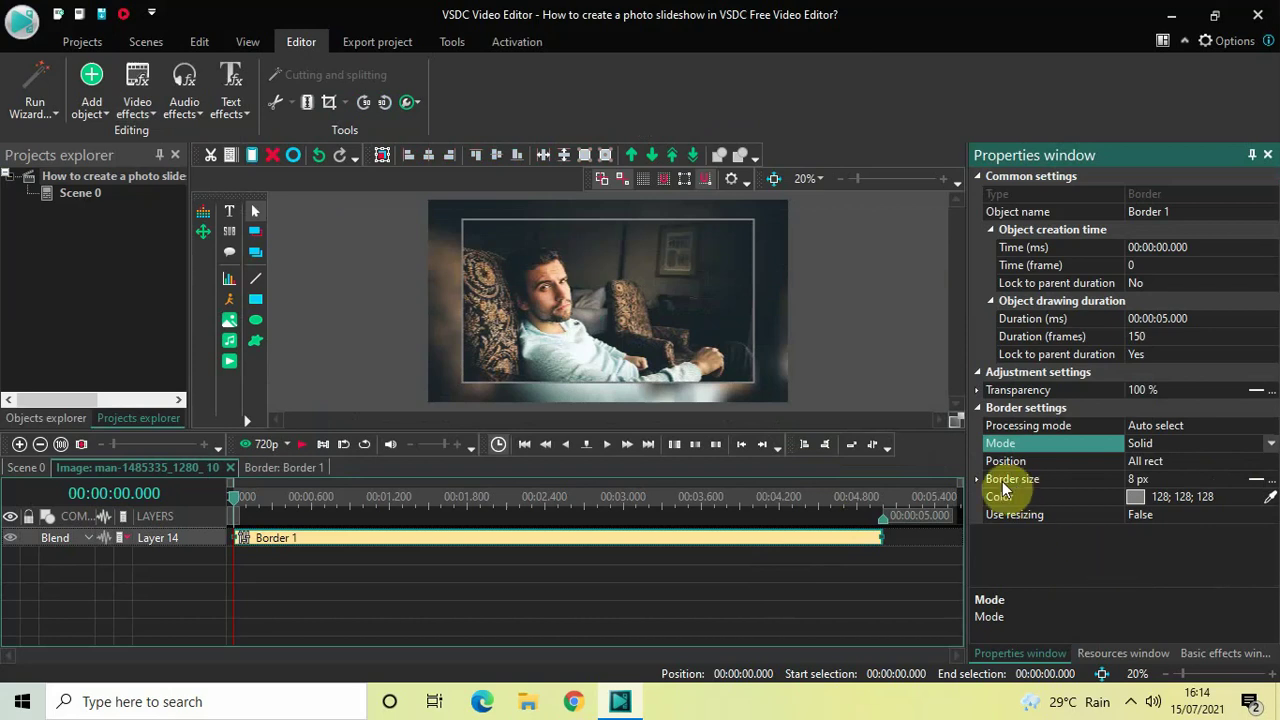
click(1137, 481)
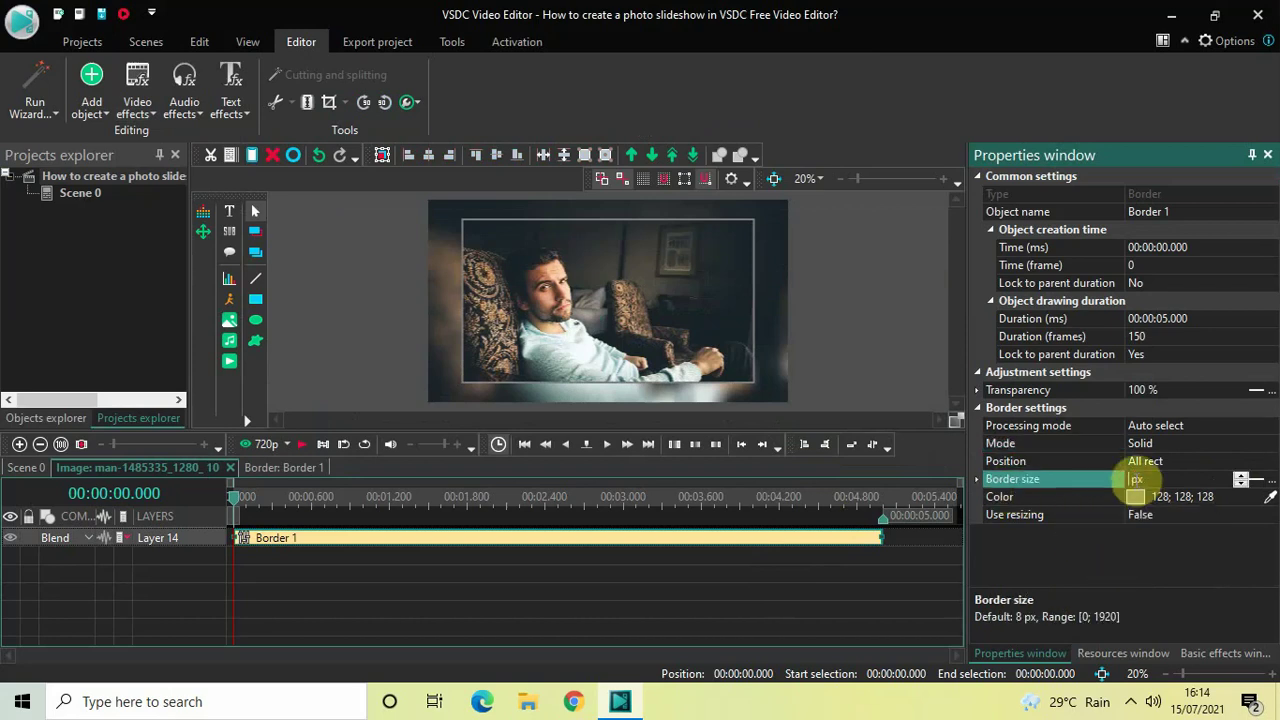
text(15)
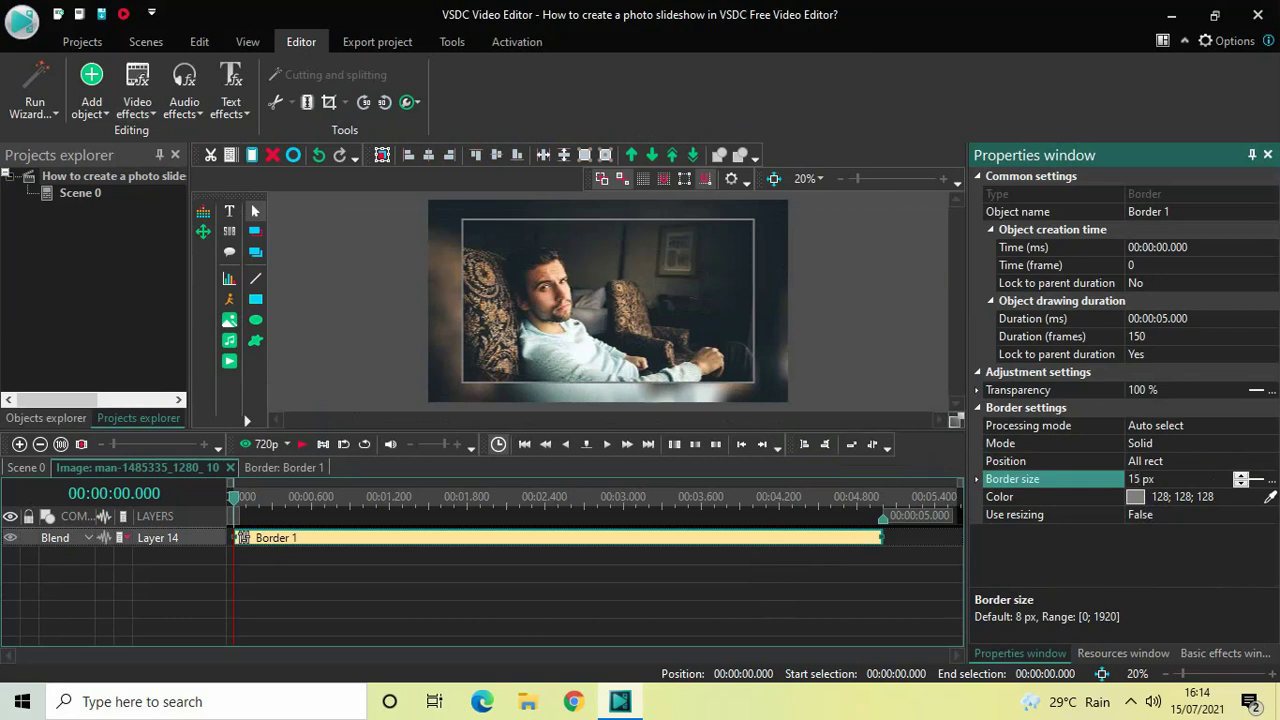
click(1137, 486)
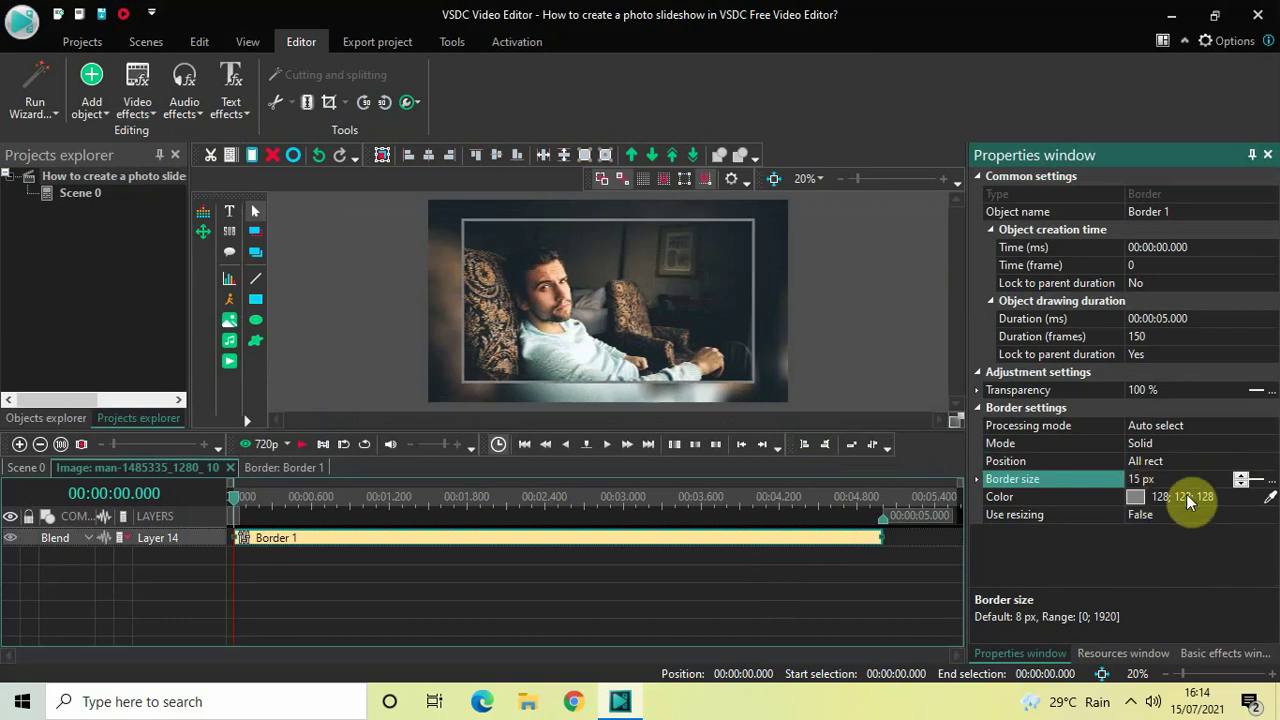
Change the border colour to white, #FFFFFF
click(1246, 500)
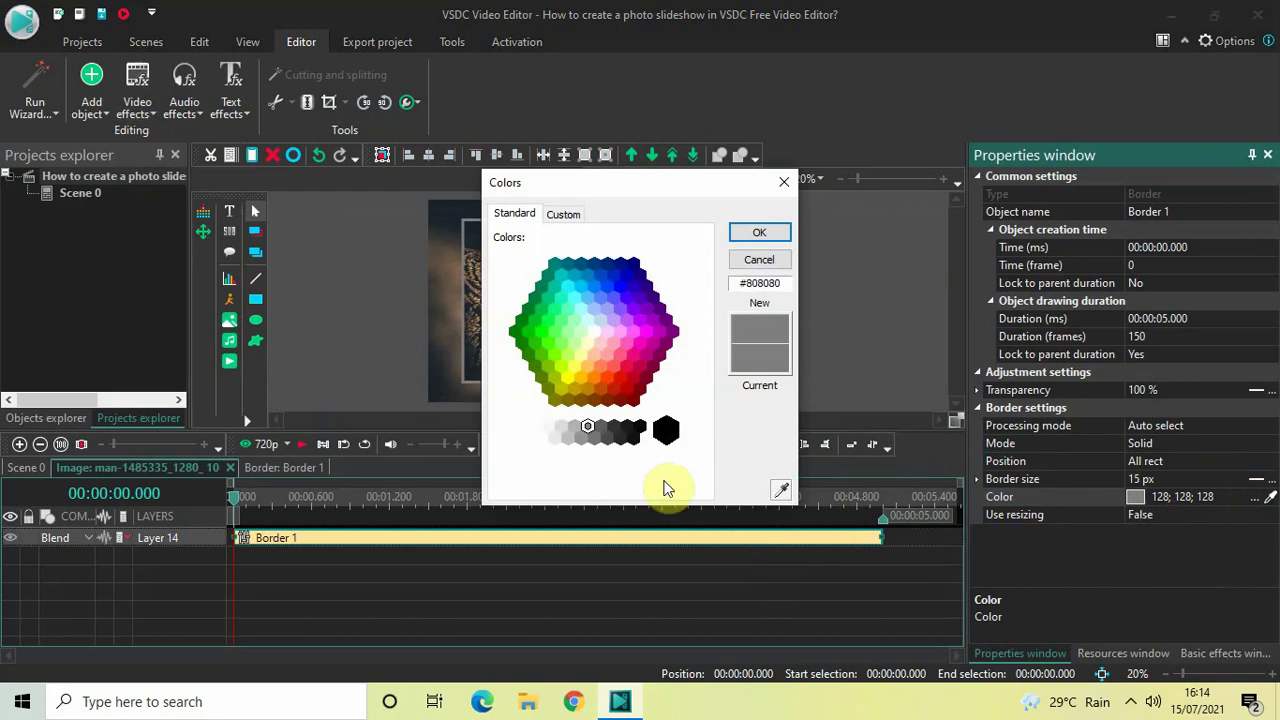
click(525, 438)
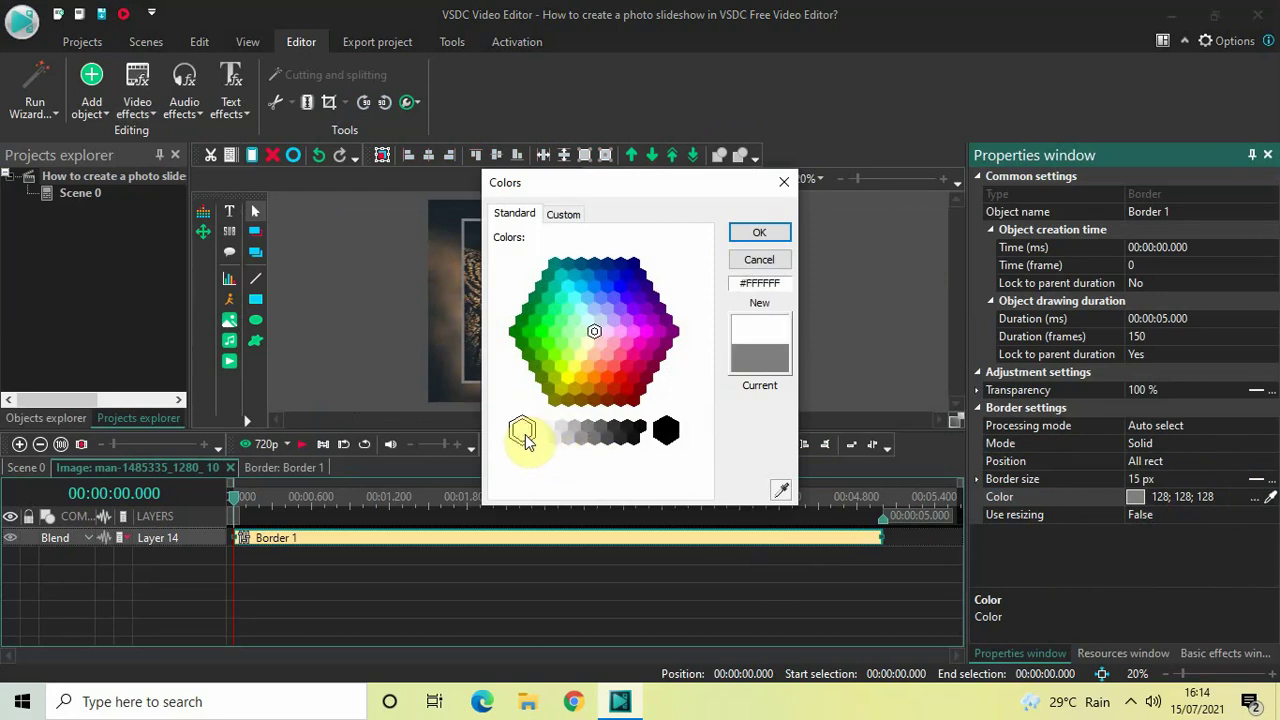
click(777, 238)
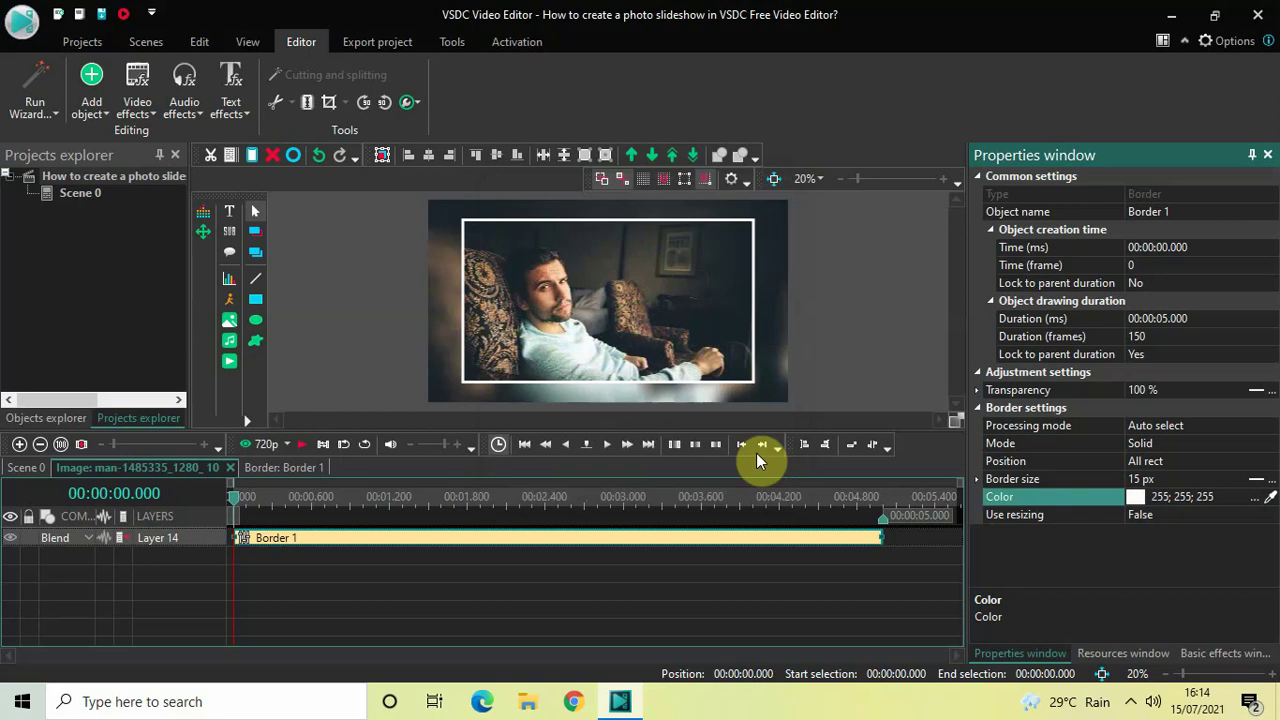
click(660, 561)
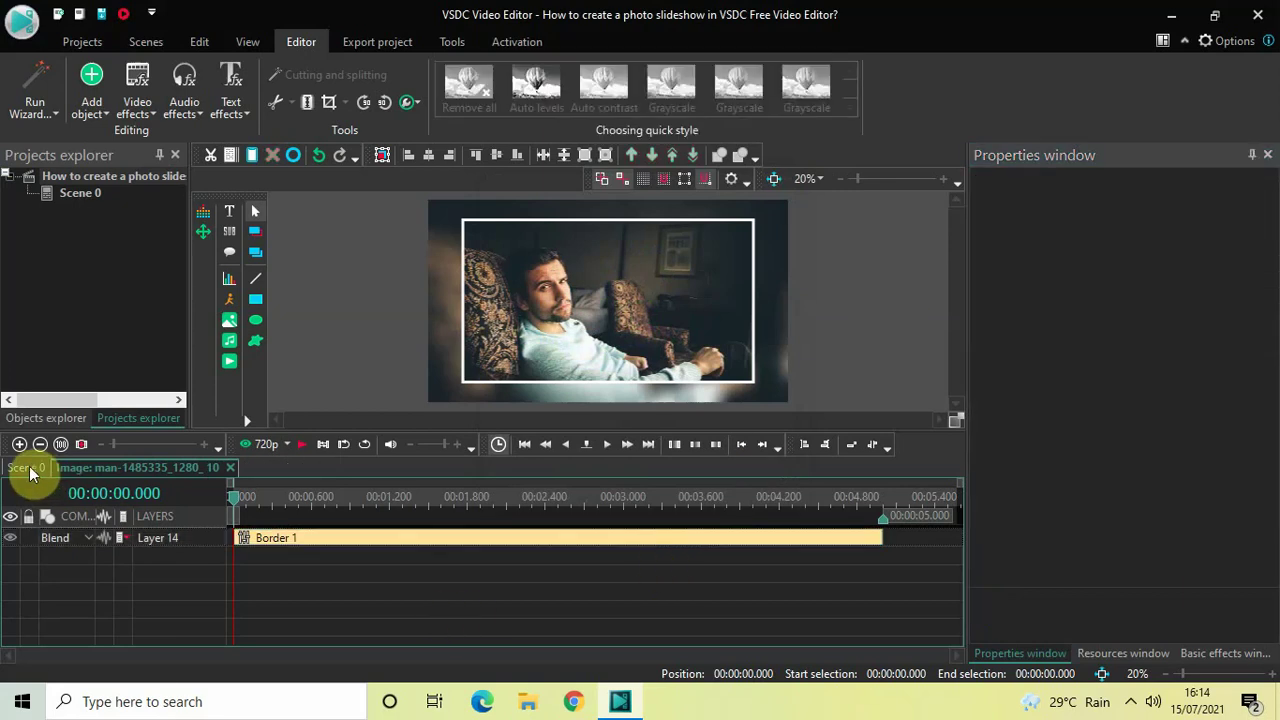
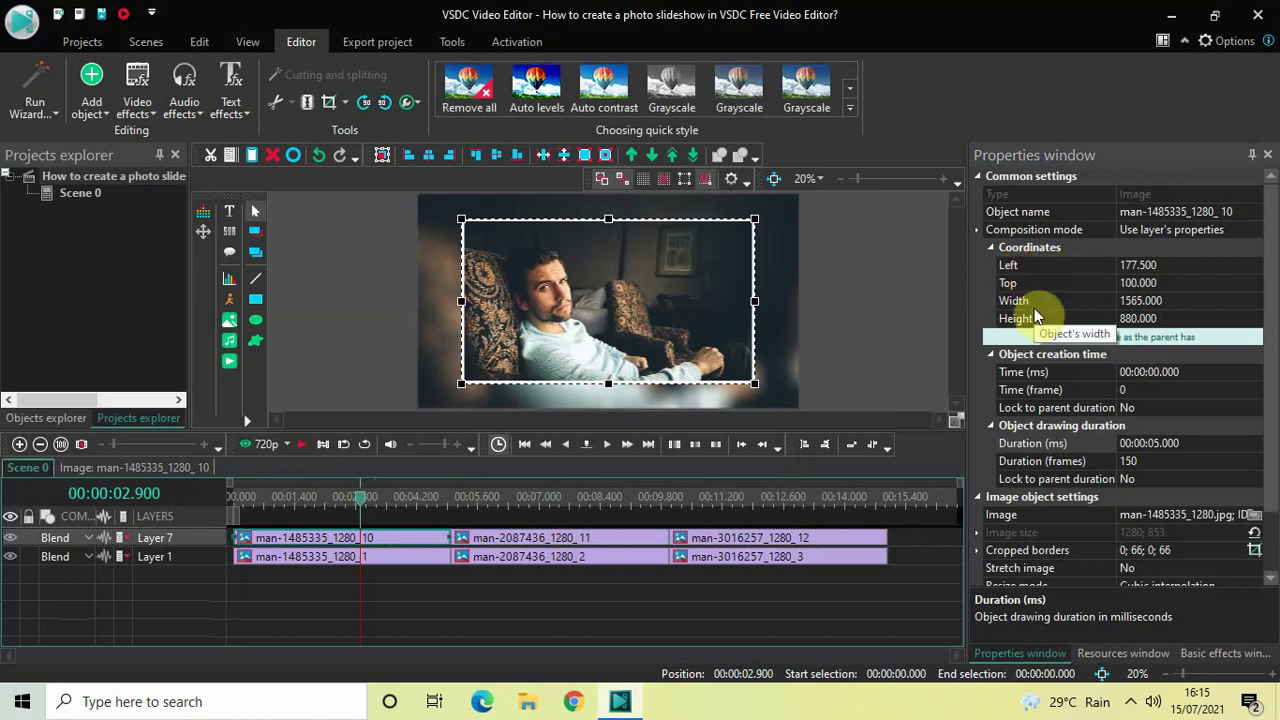
Position the second photo's upper copy, man-2087436_1280_11, at Left 177.5 and Top 100
click(547, 505)
click(588, 538)
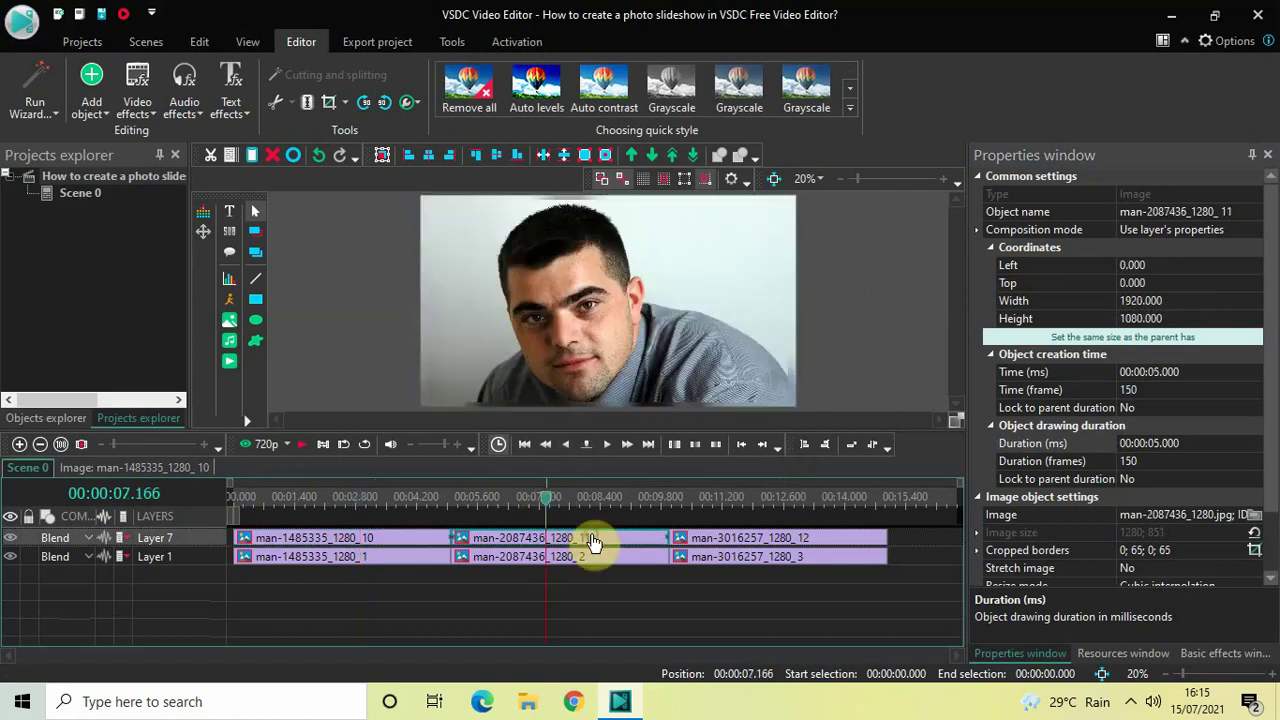
click(1125, 265)
click(1132, 265)
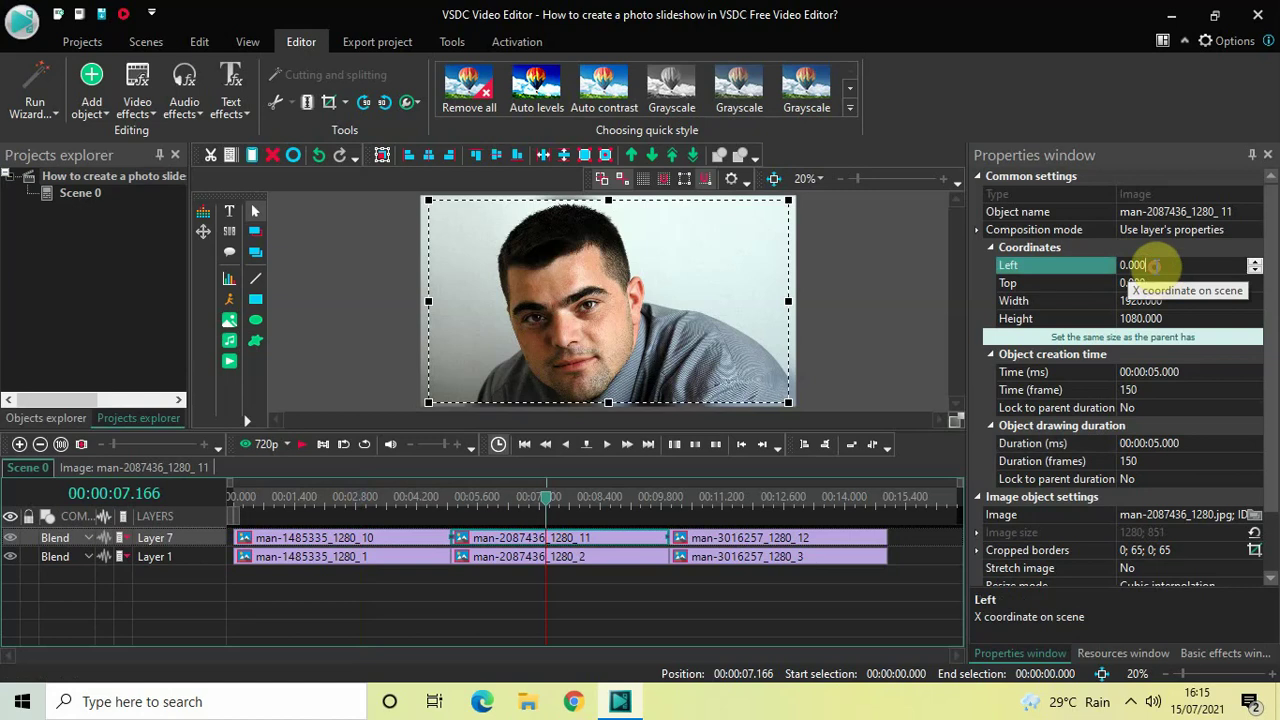
key(ctrl+a)
key(BackSpace)
text(1)
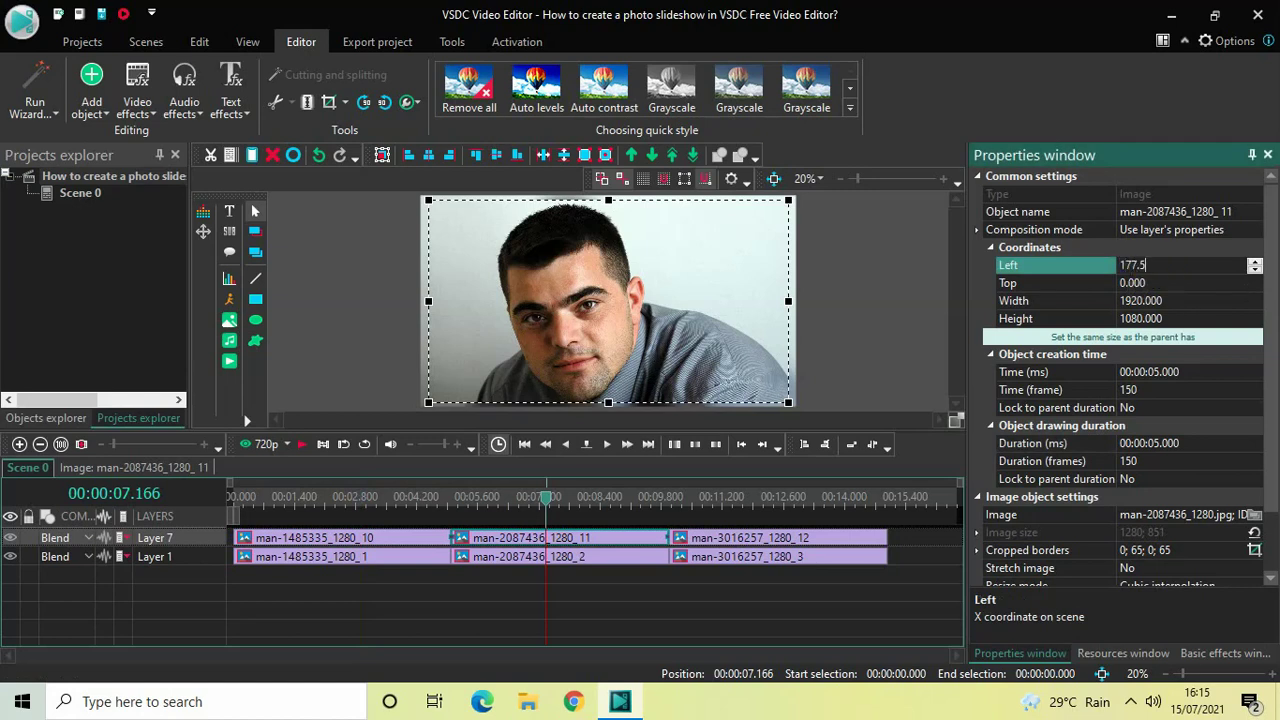
click(1151, 283)
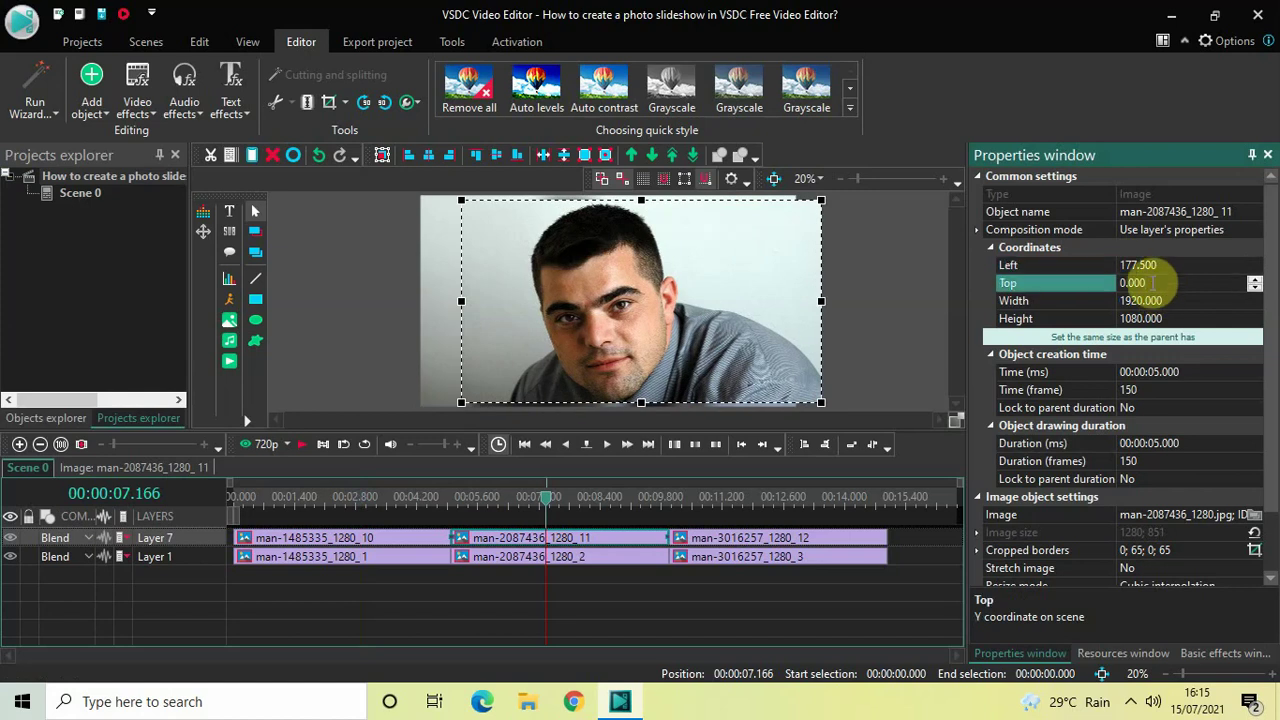
double_click(1151, 283)
key(BackSpace)
text(100)
key(Return)
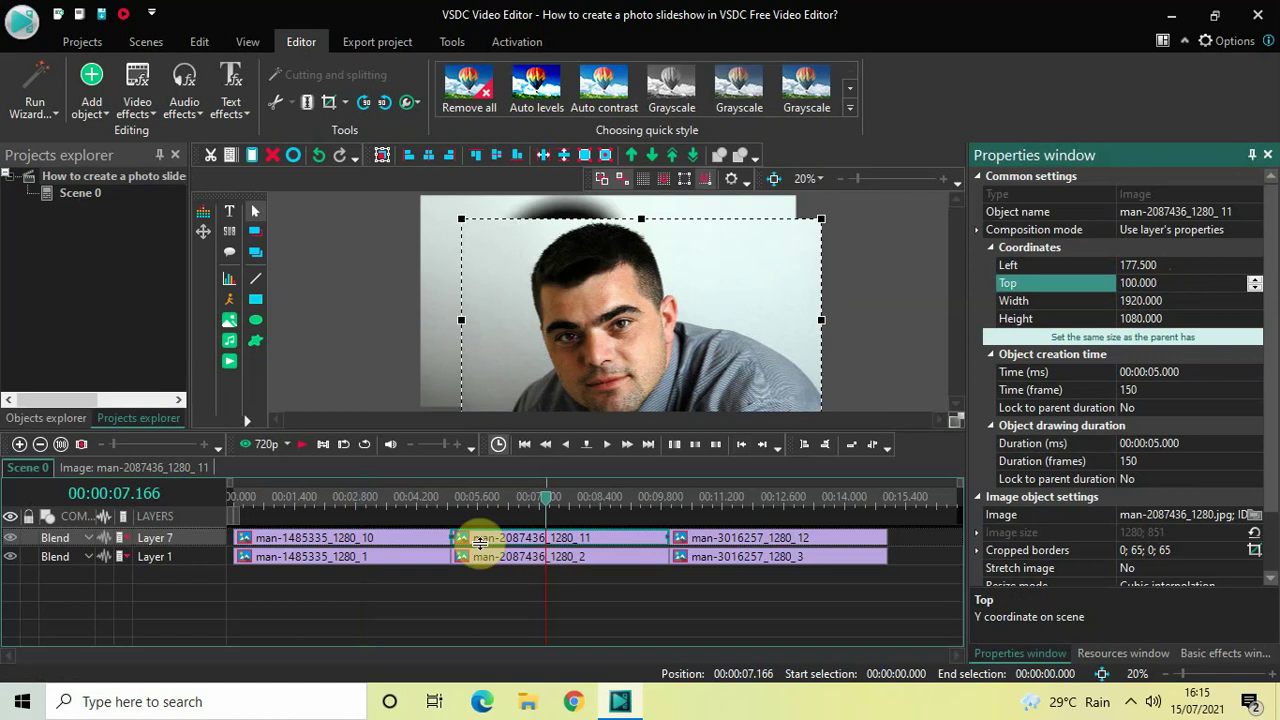
Set the width of the second photo's upper copy, man-2087436_1280_11, to 1565, matching the first photo's upper copy
click(372, 540)
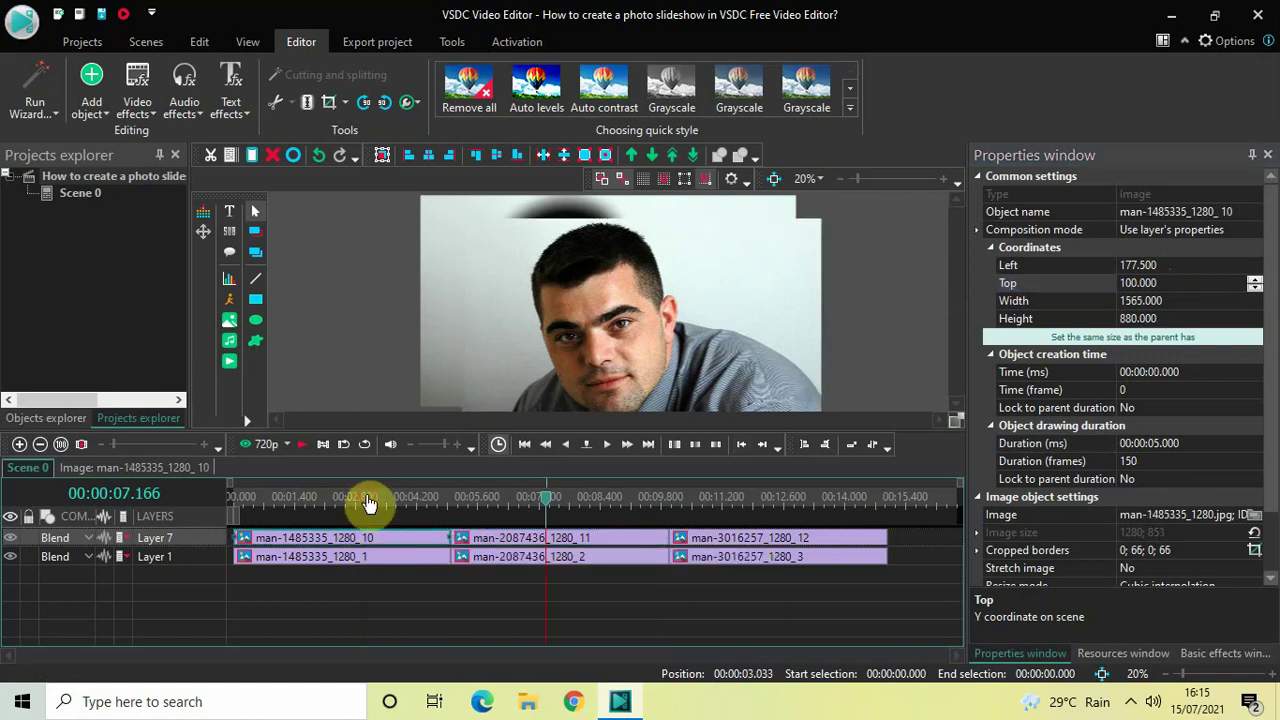
click(368, 502)
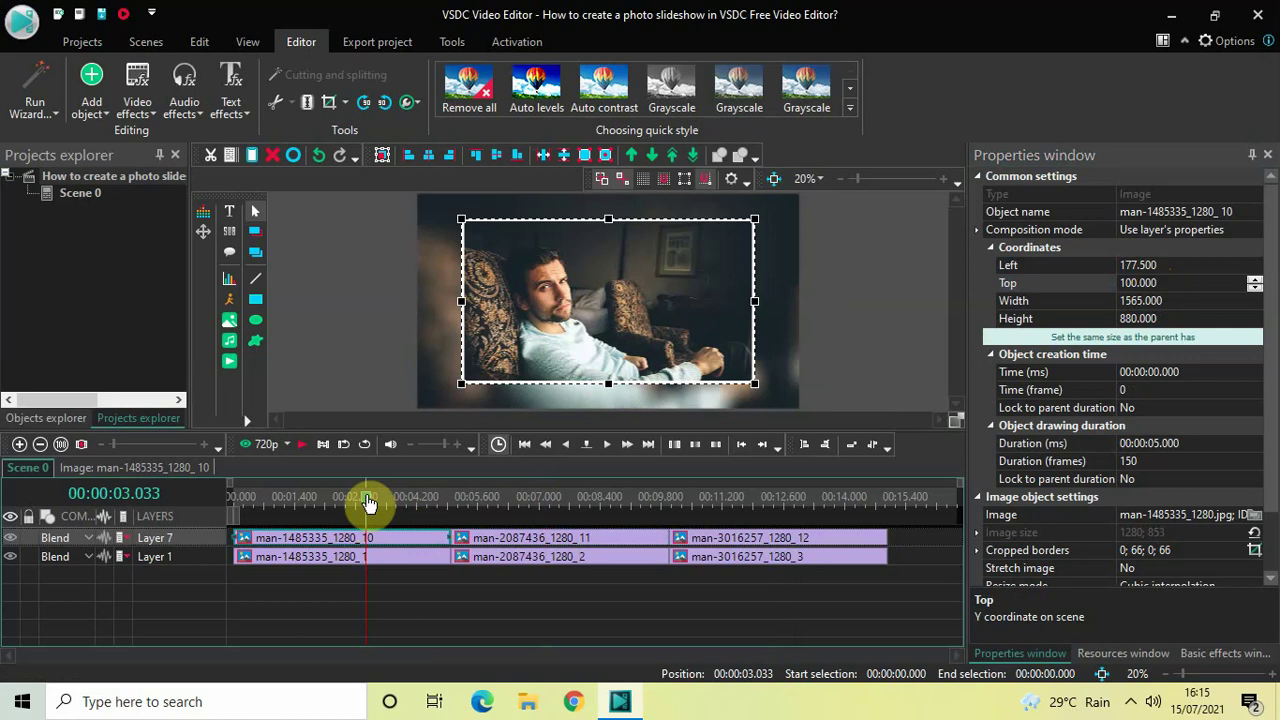
click(541, 502)
click(566, 541)
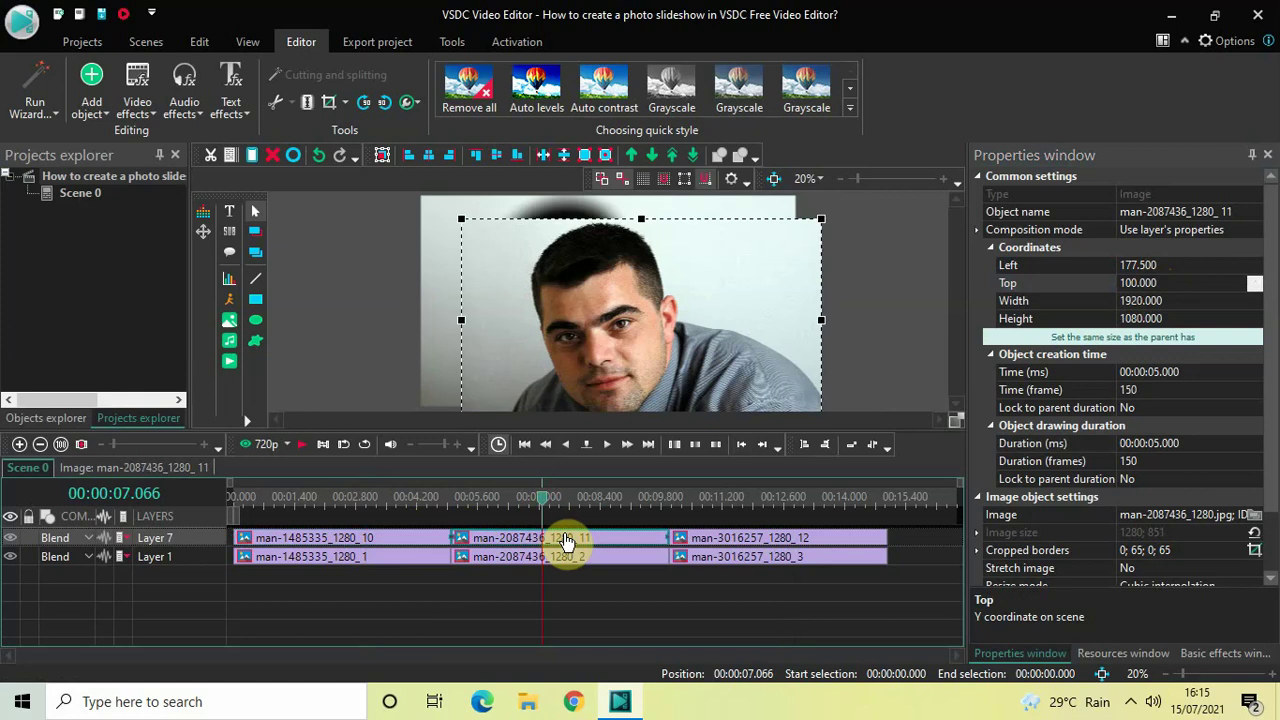
click(1141, 301)
click(1141, 301)
text(1000)
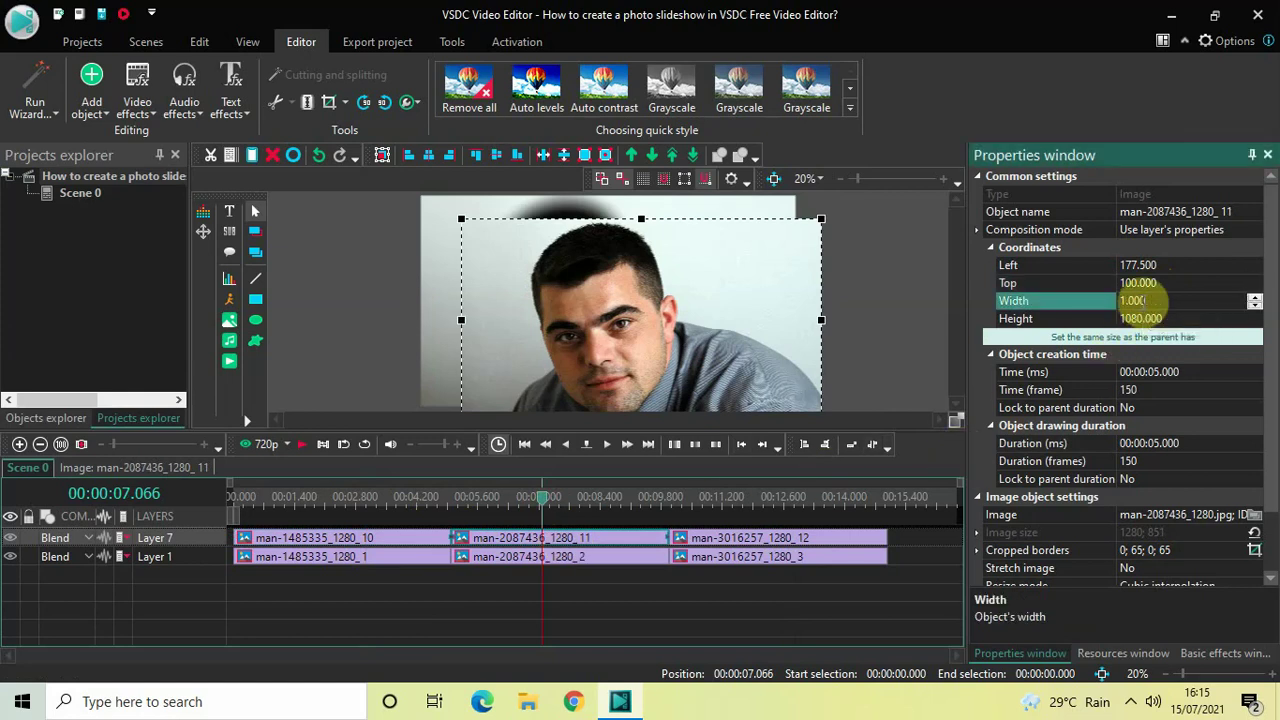
text(565)
key(Return)
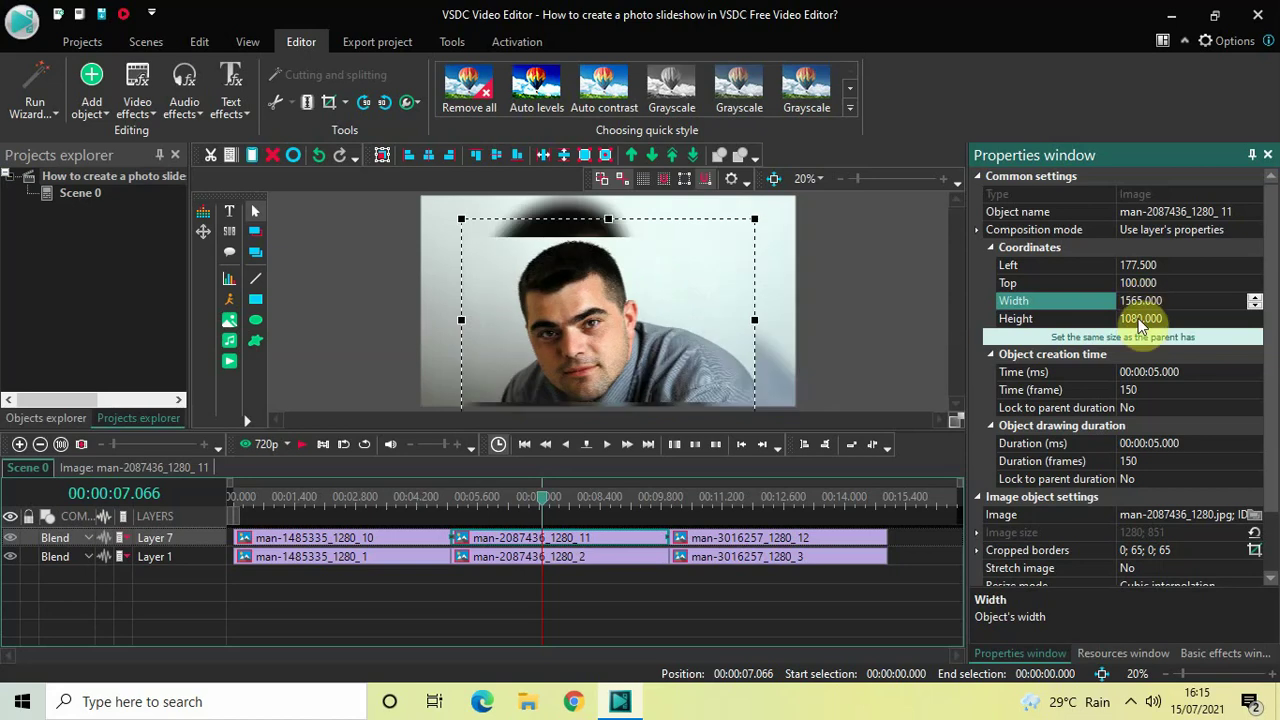
Set the height of the second photo's upper copy to 880 and deselect it
click(1142, 320)
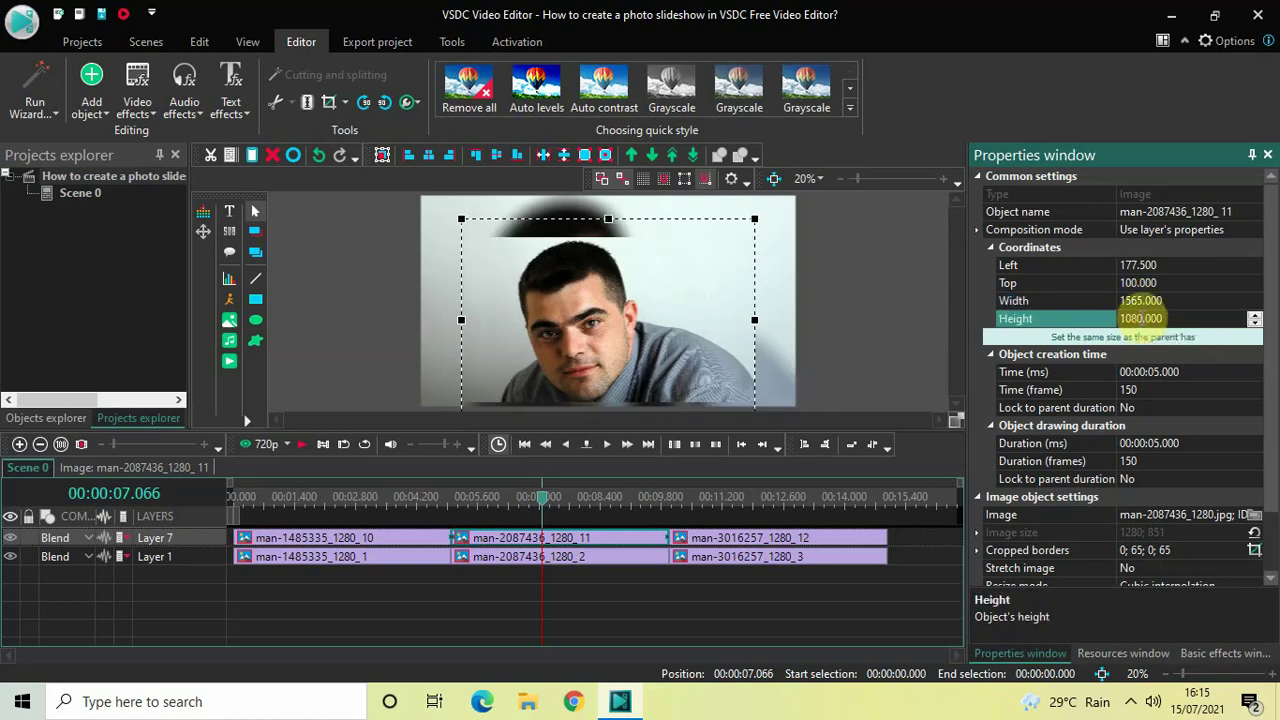
key(BackSpace)
key(BackSpace)
text(8)
key(Return)
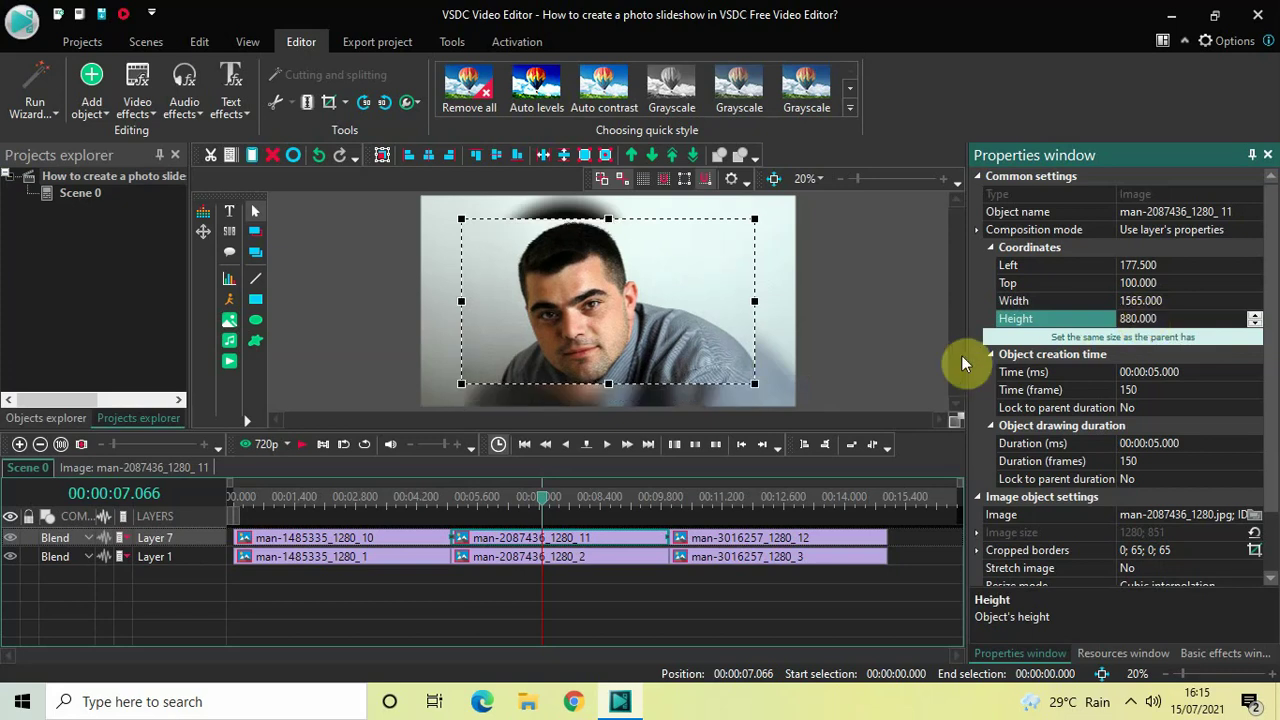
click(889, 340)
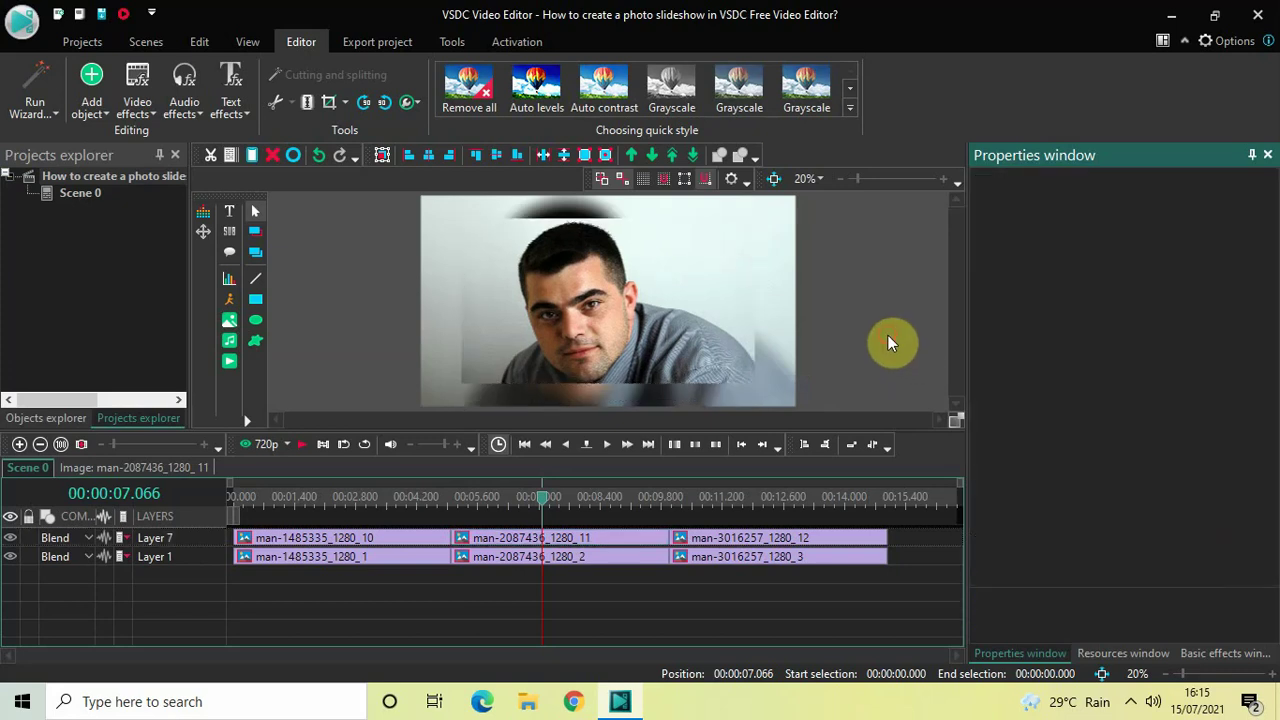
Add a Borders effect inside the second photo's upper copy, starting at 0 and spanning its duration, and return to Scene 0
double_click(596, 538)
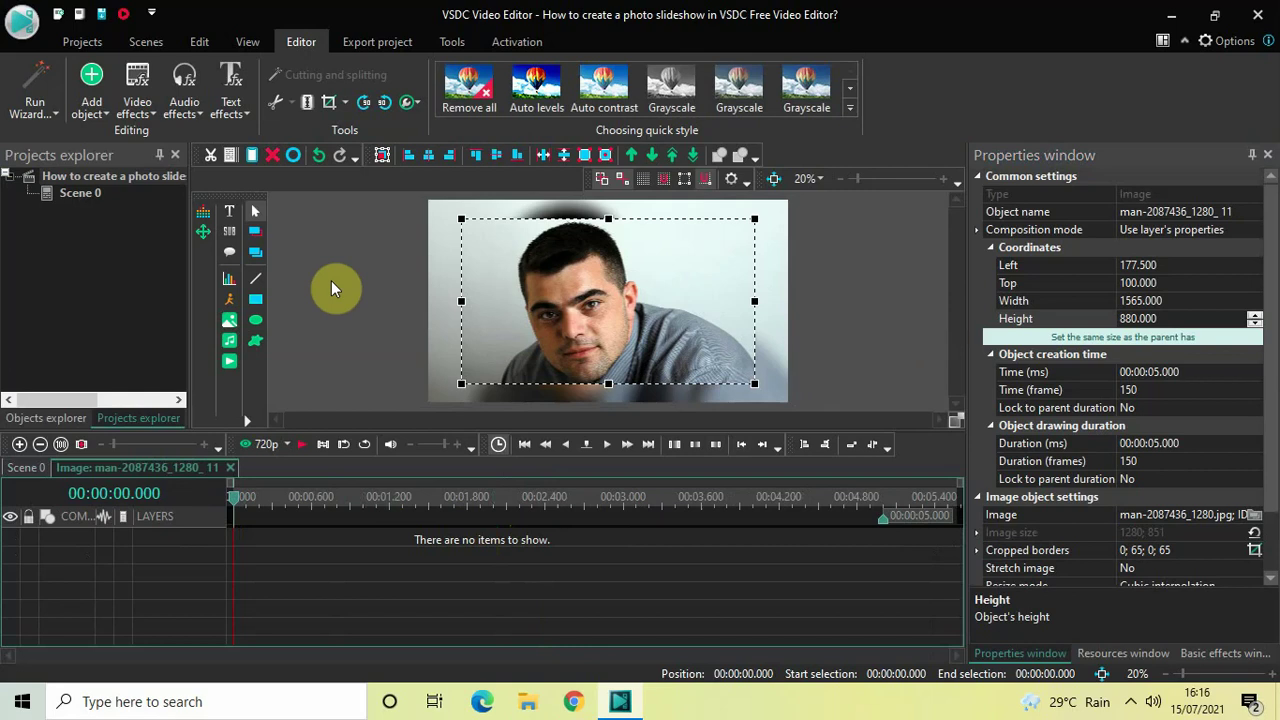
click(138, 113)
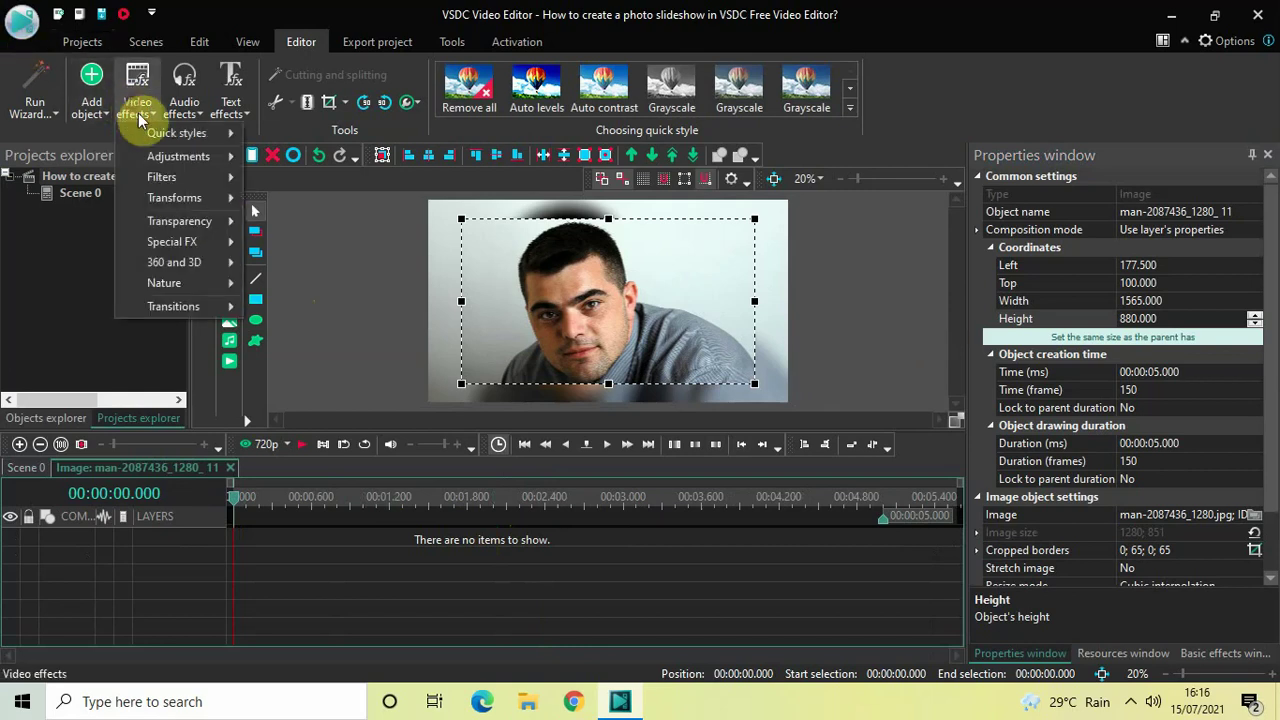
mouse_move(228, 222)
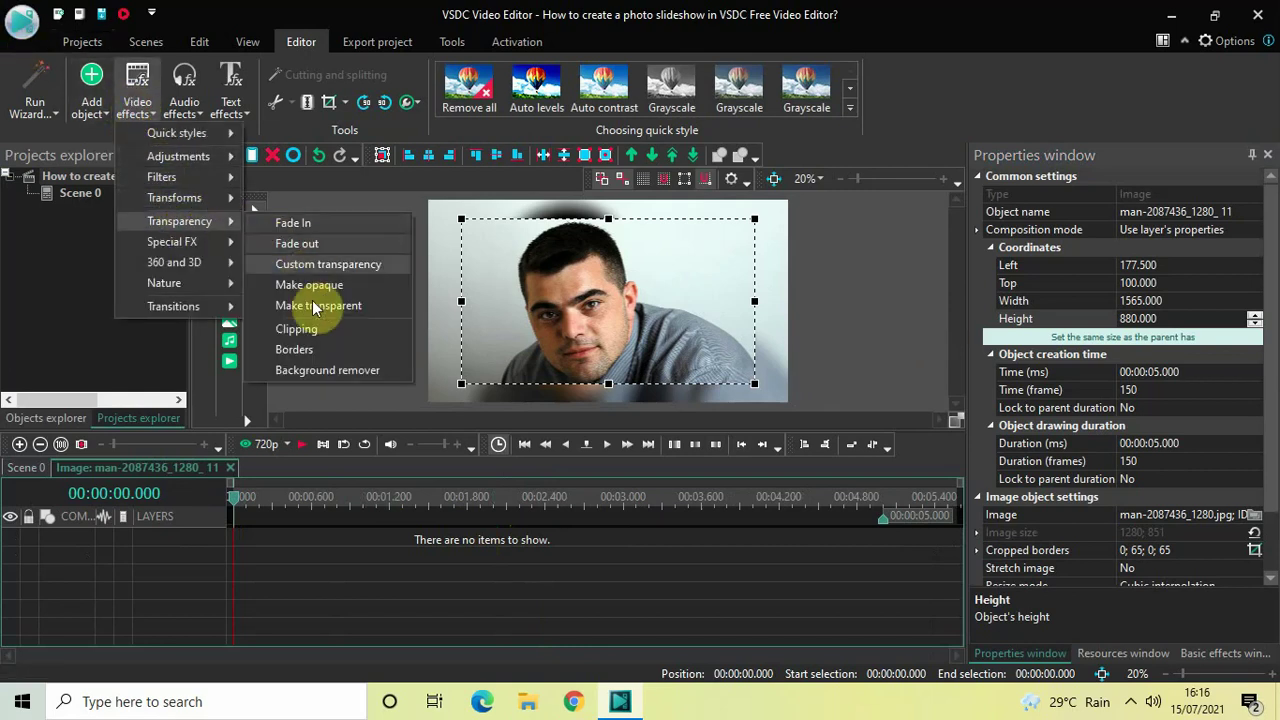
click(318, 349)
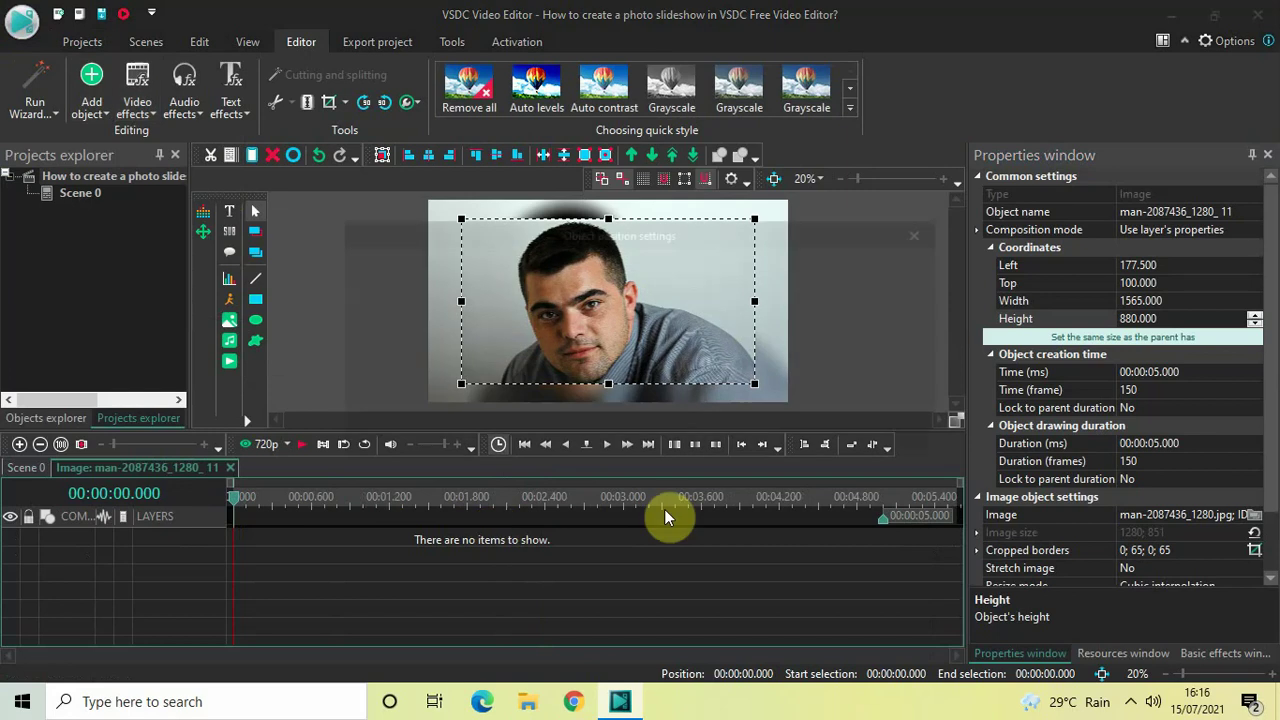
click(813, 437)
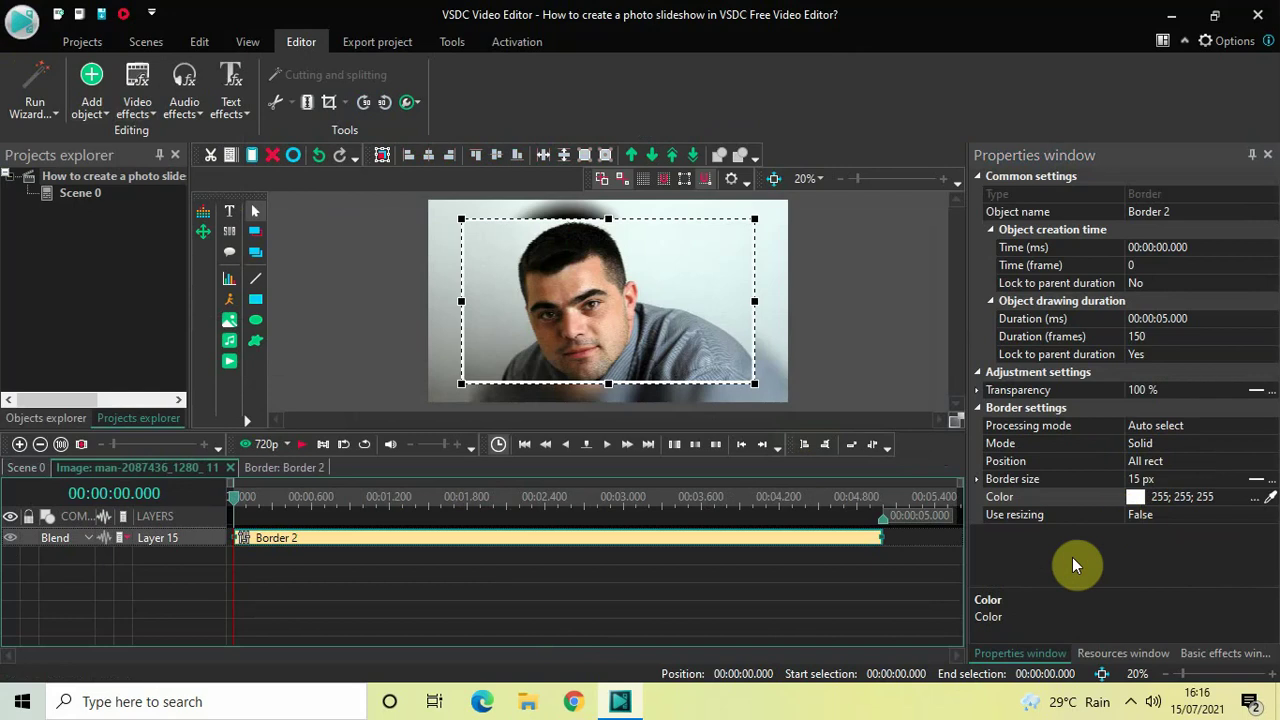
click(1042, 568)
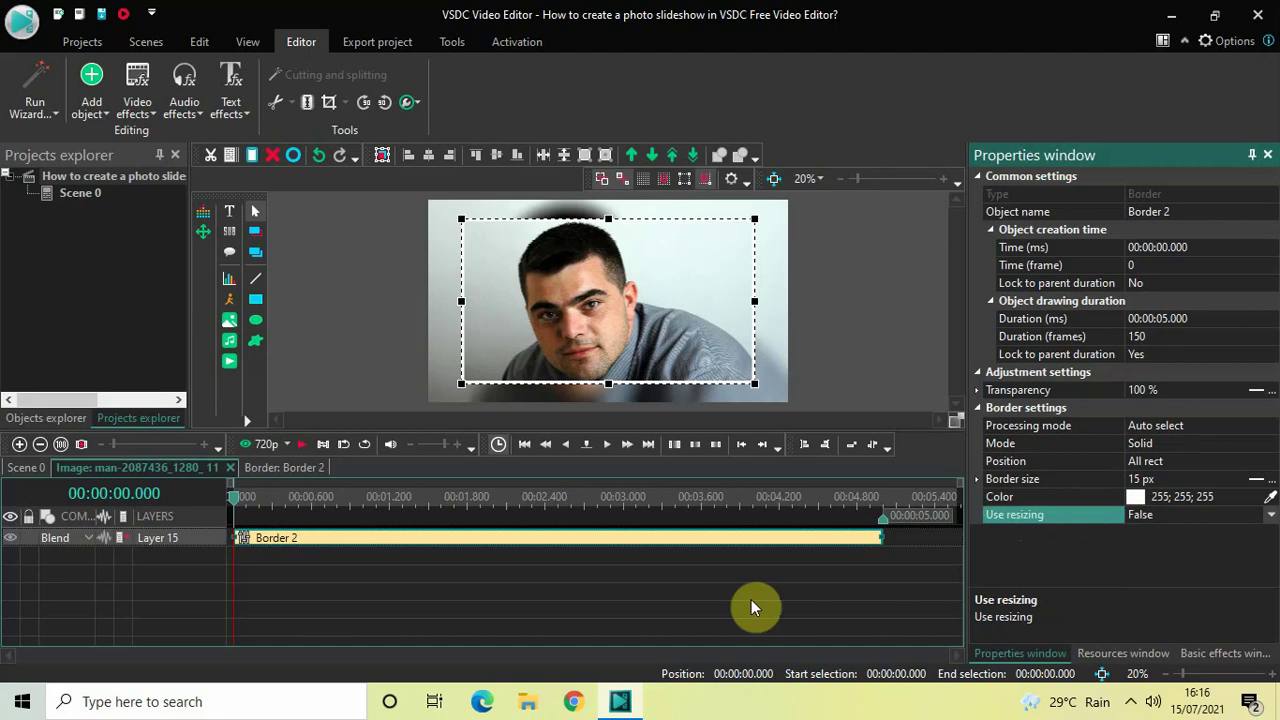
click(22, 468)
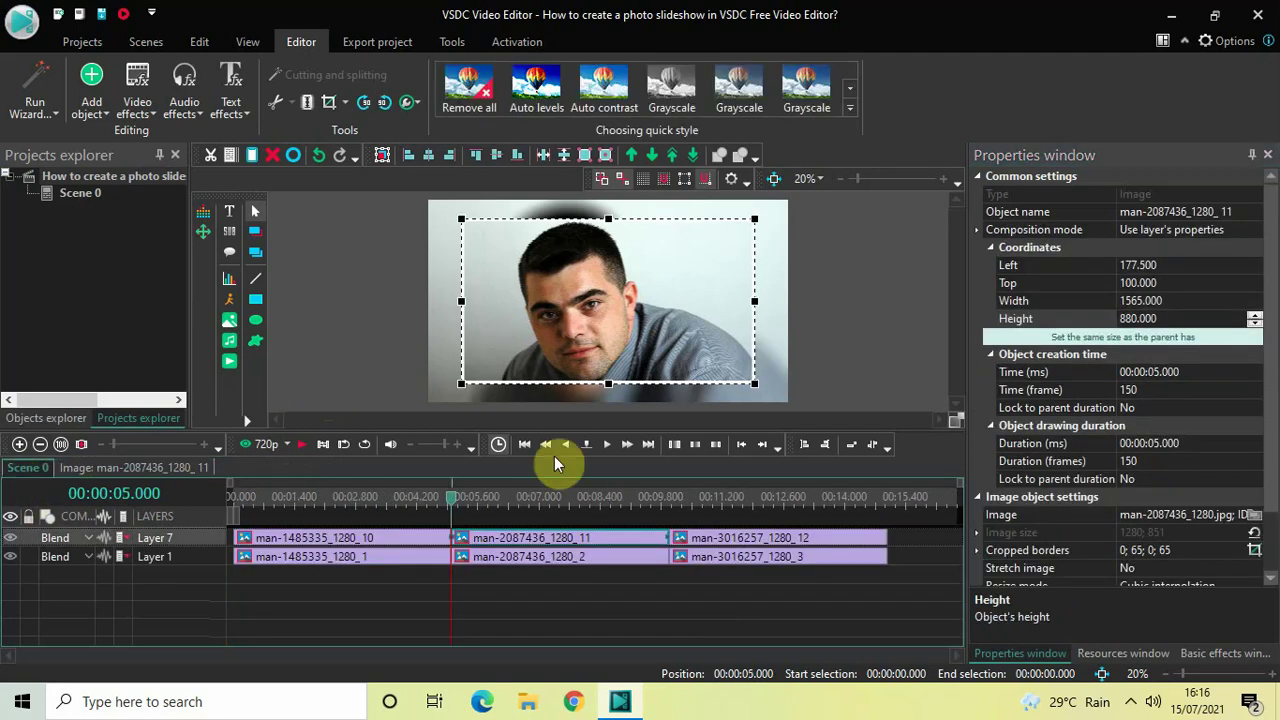
Set the Left coordinate of the third photo's upper copy, man-3016257_1280_12, to 177.5, matching the second photo's copy
click(778, 500)
click(800, 542)
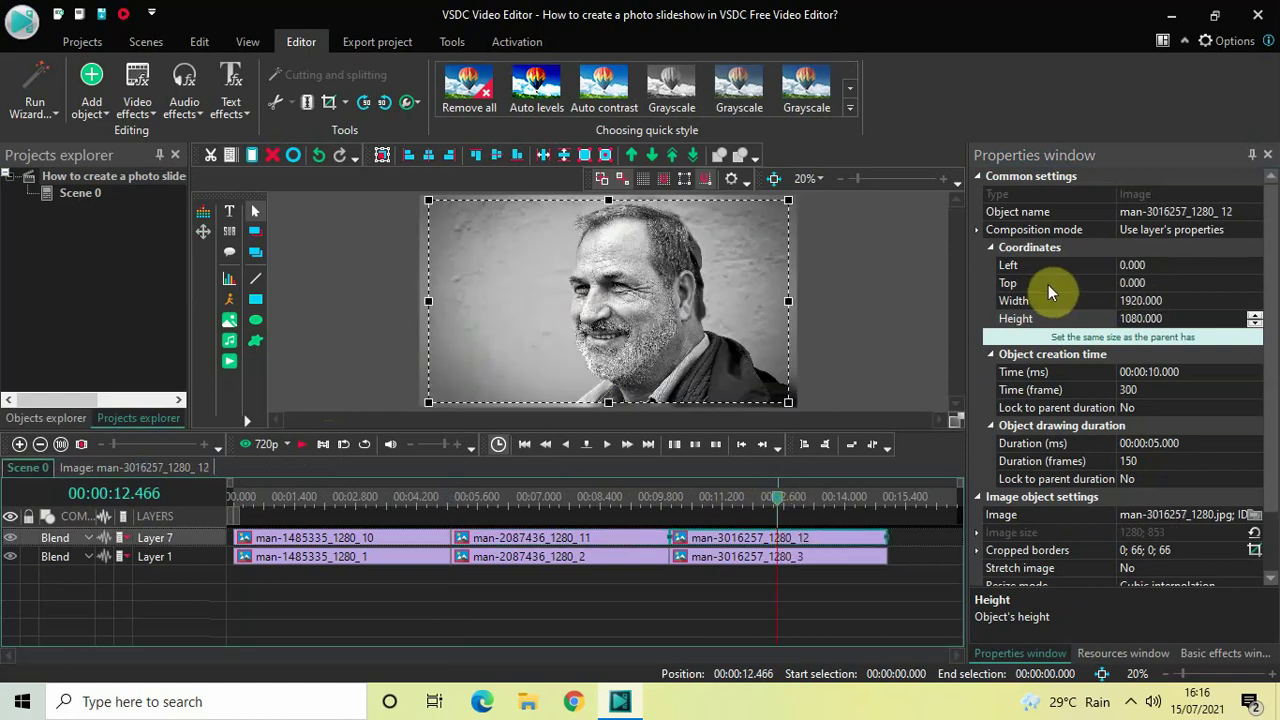
click(568, 541)
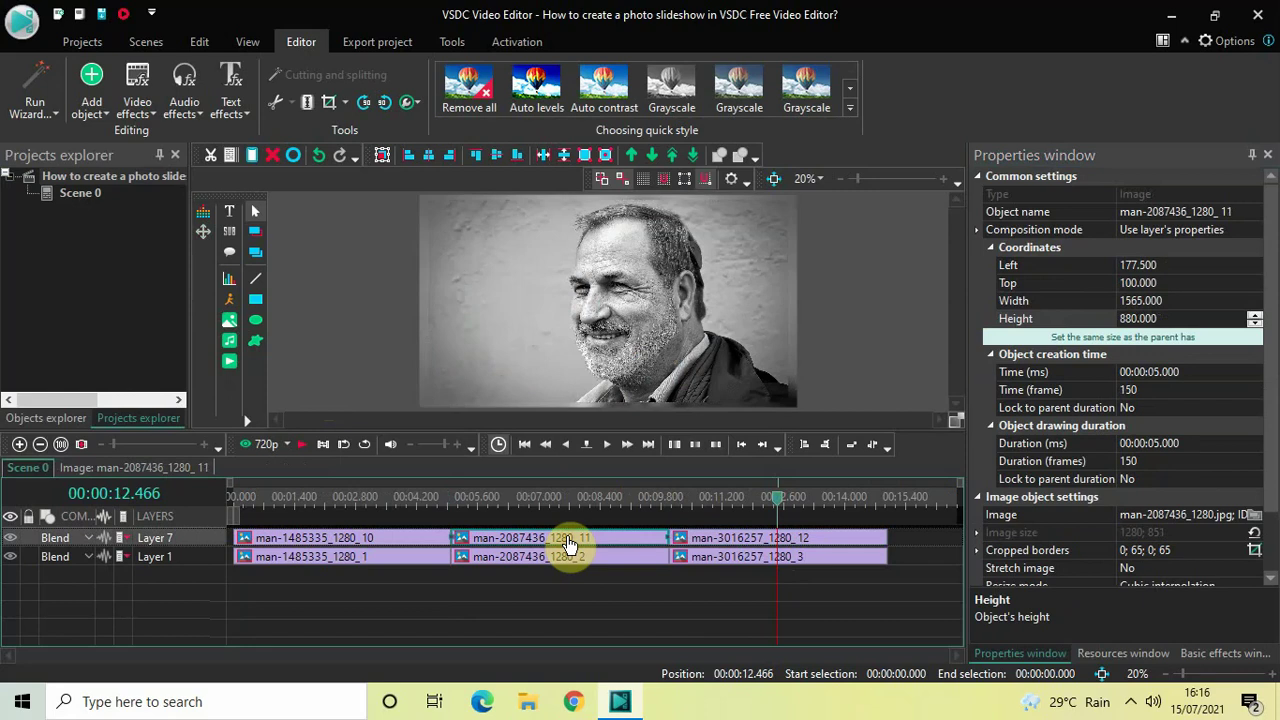
click(735, 538)
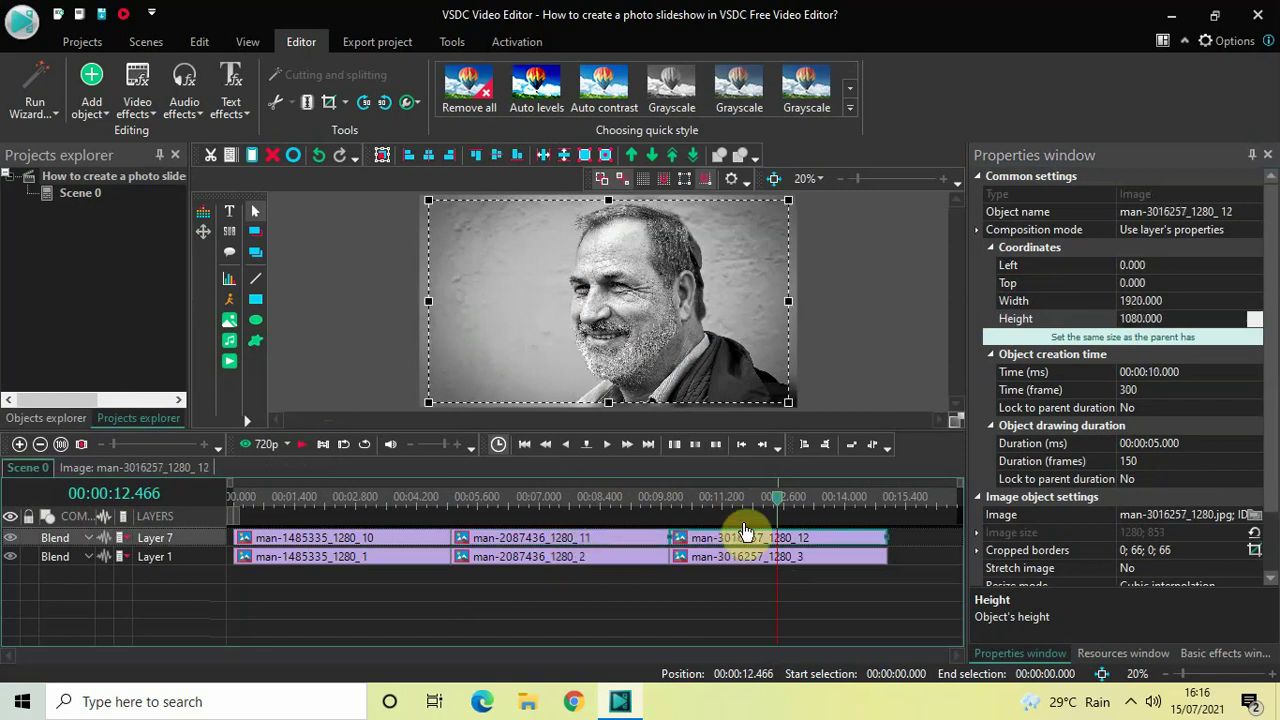
click(1159, 267)
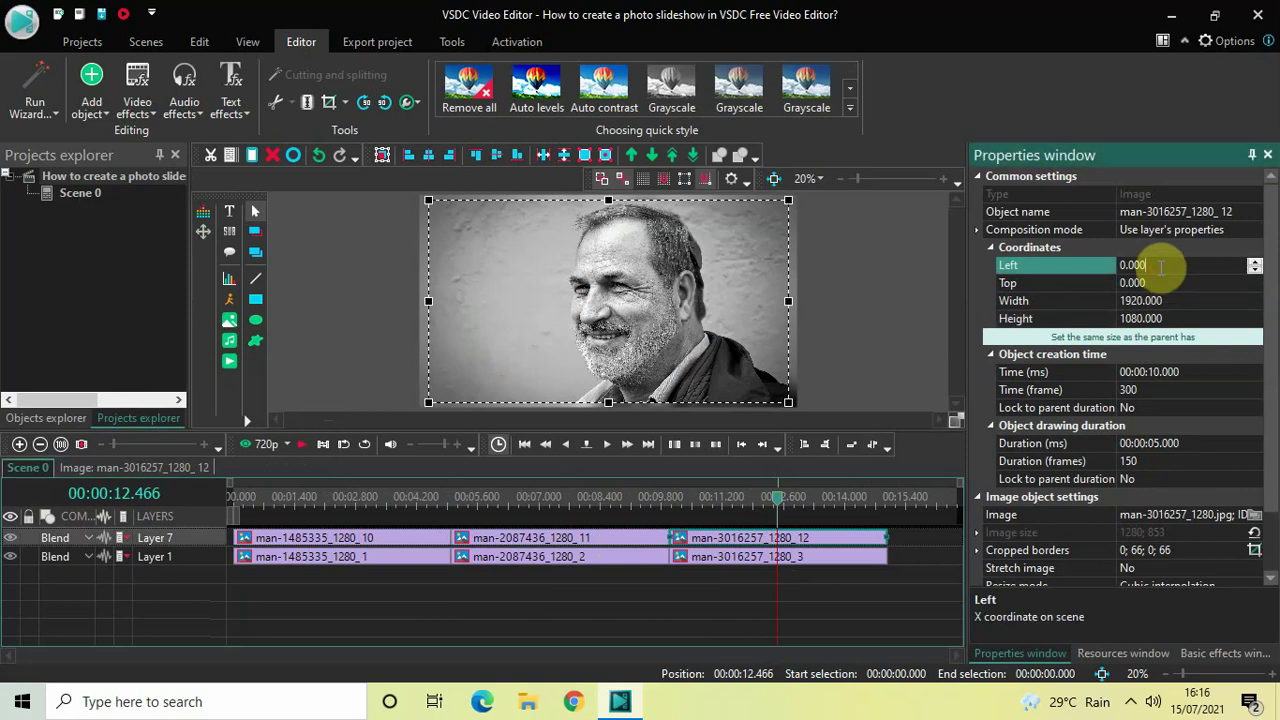
double_click(1160, 266)
key(BackSpace)
text(177)
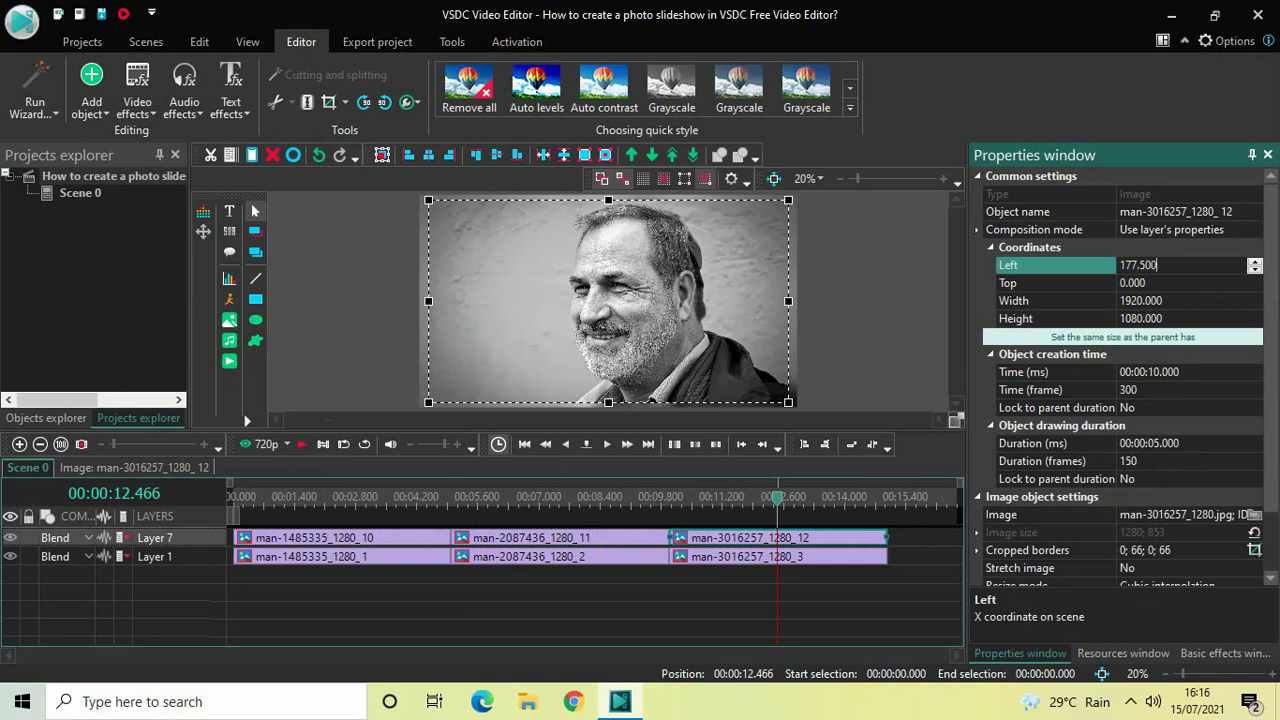
text(.500)
key(Return)
Set the Top coordinate of the third photo's upper copy to 100
click(1159, 281)
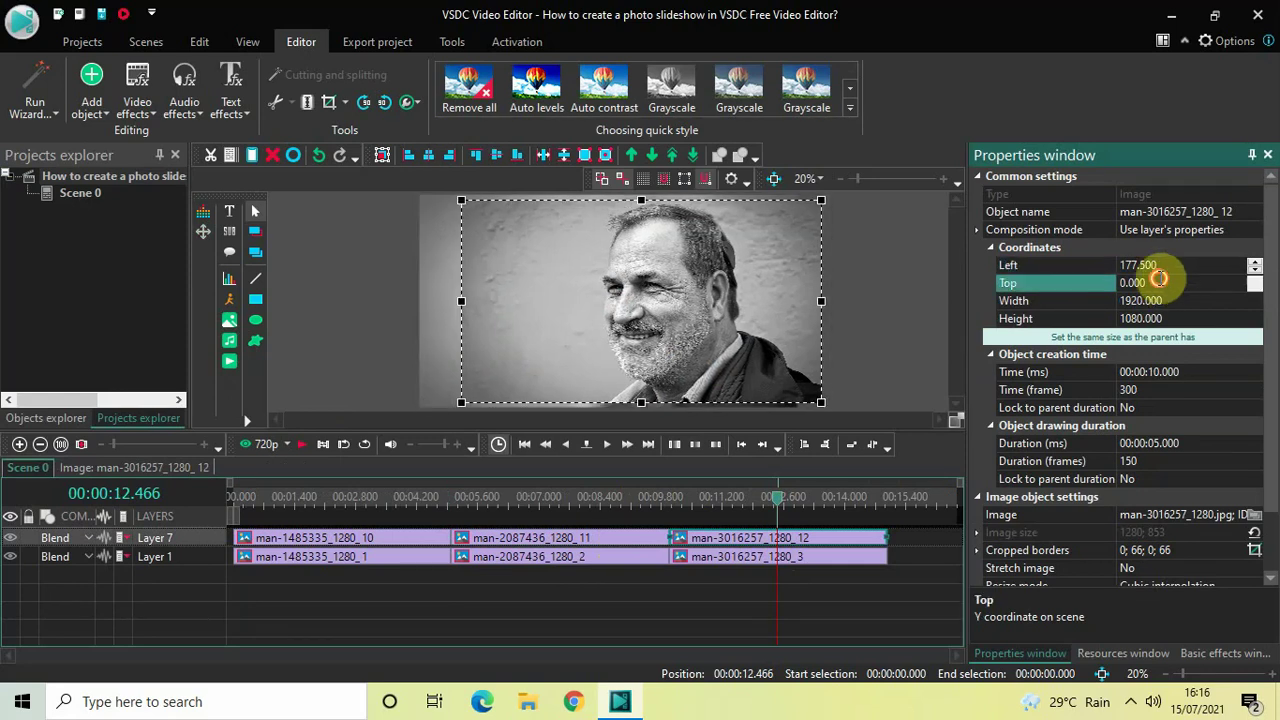
double_click(1160, 282)
key(BackSpace)
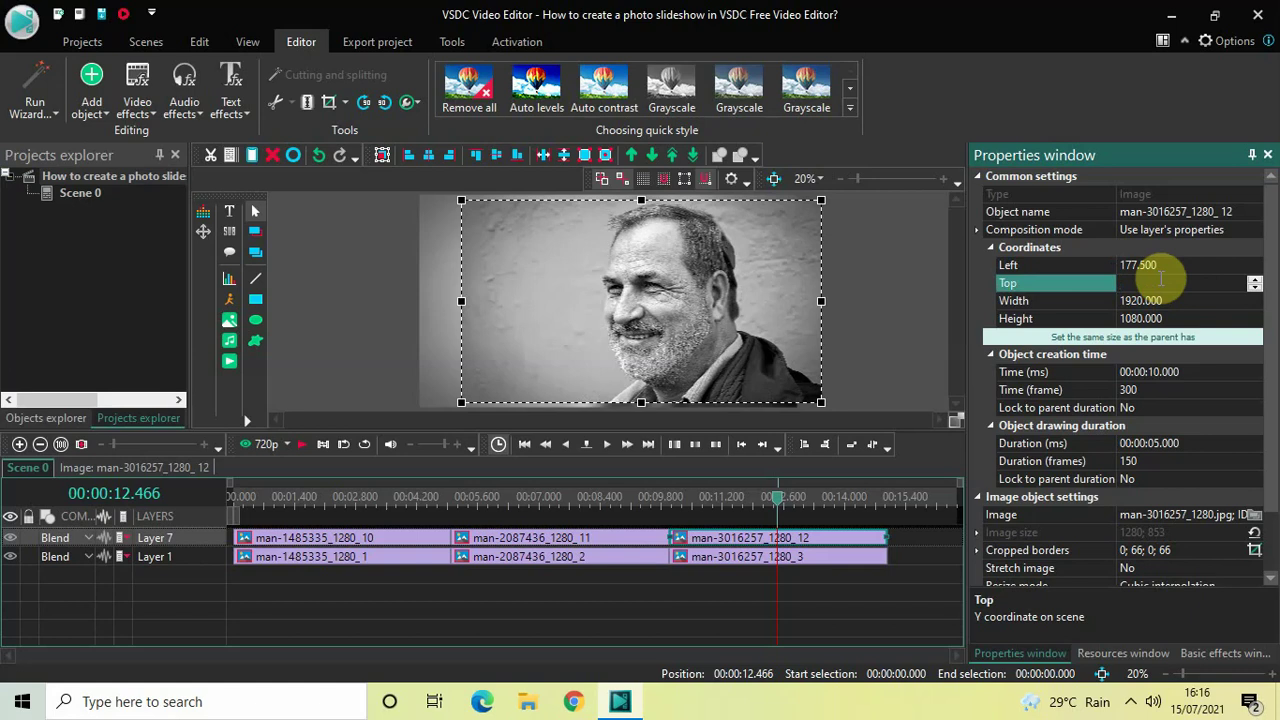
text(100)
key(Return)
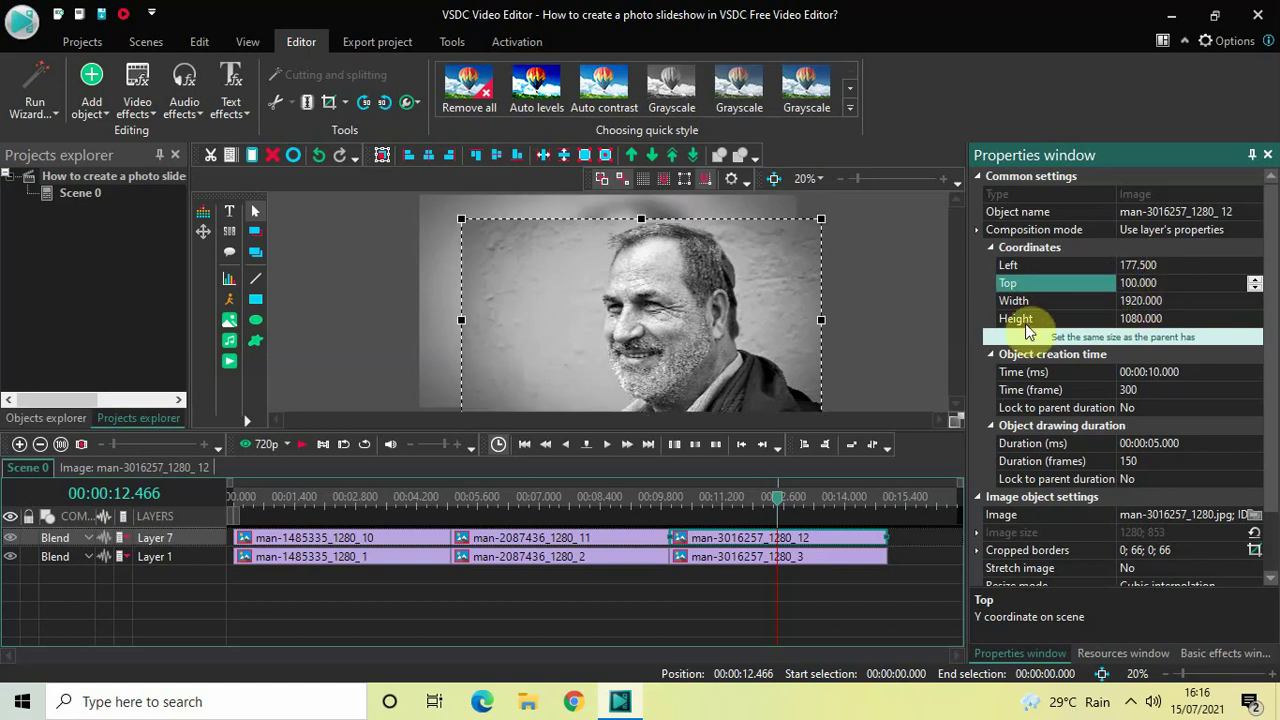
Resize the third photo's upper copy to a width of 1565 and a height of 880, like the second one
click(588, 541)
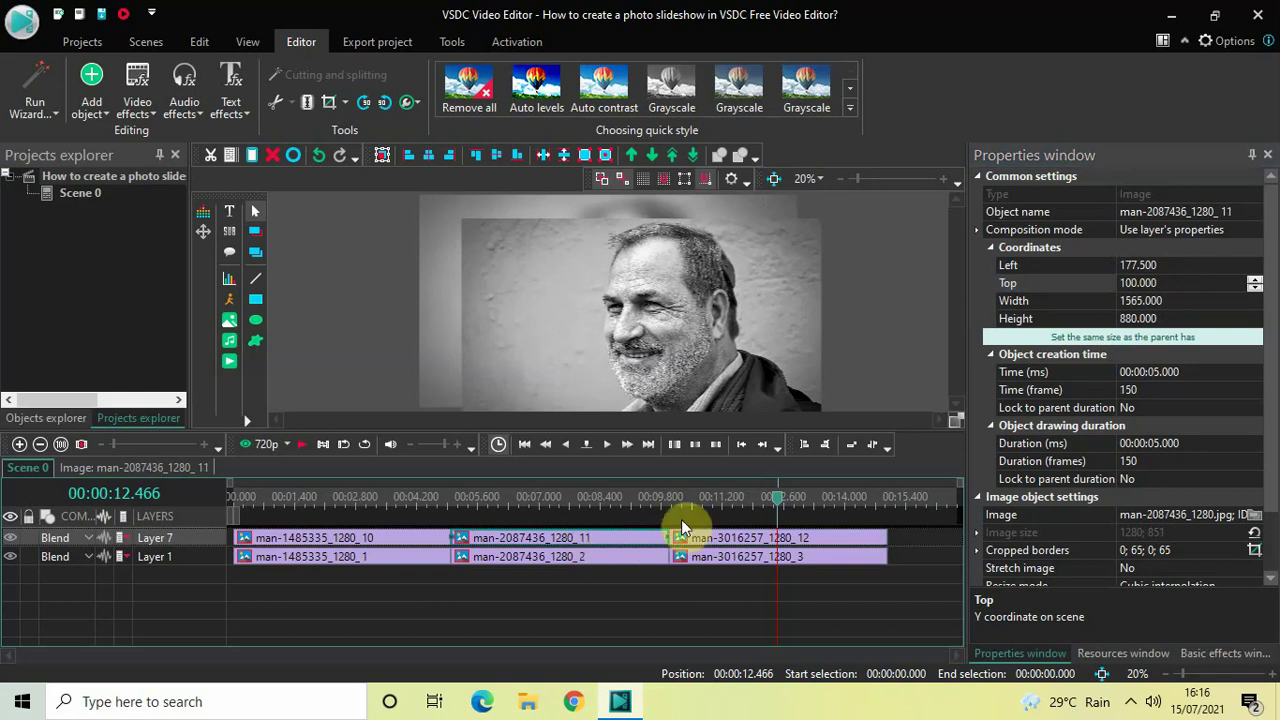
click(742, 541)
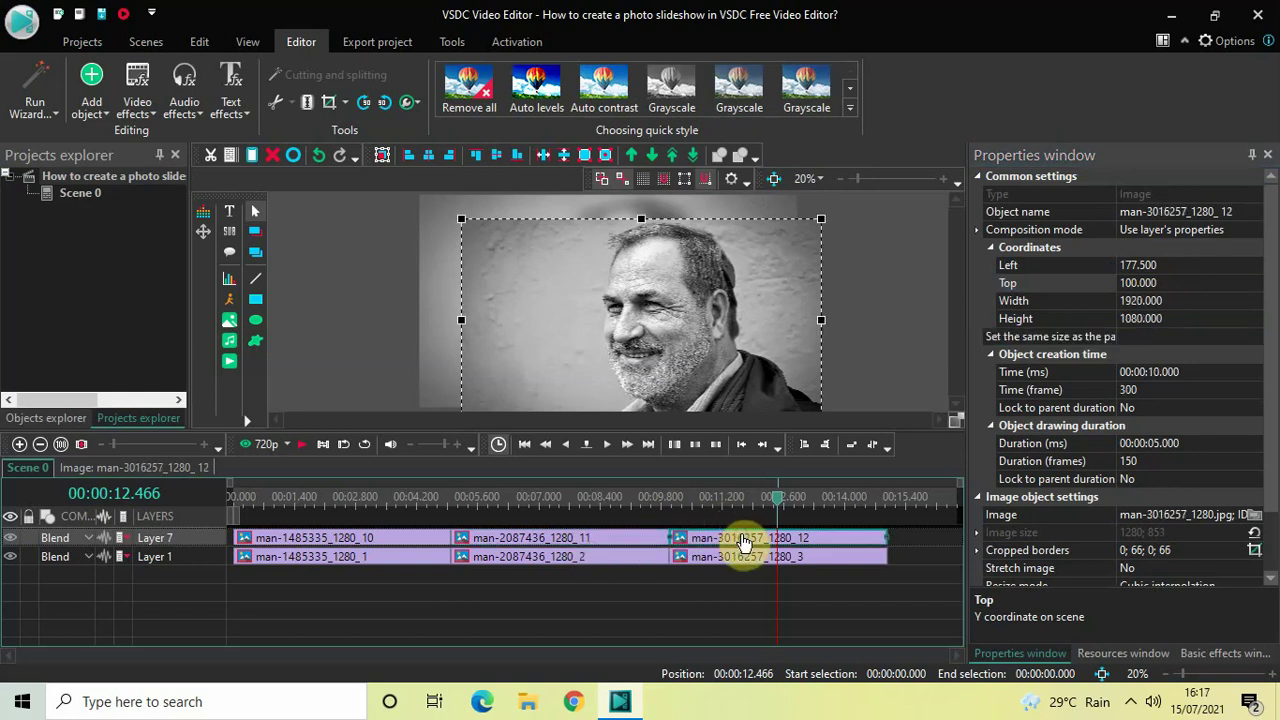
click(1136, 300)
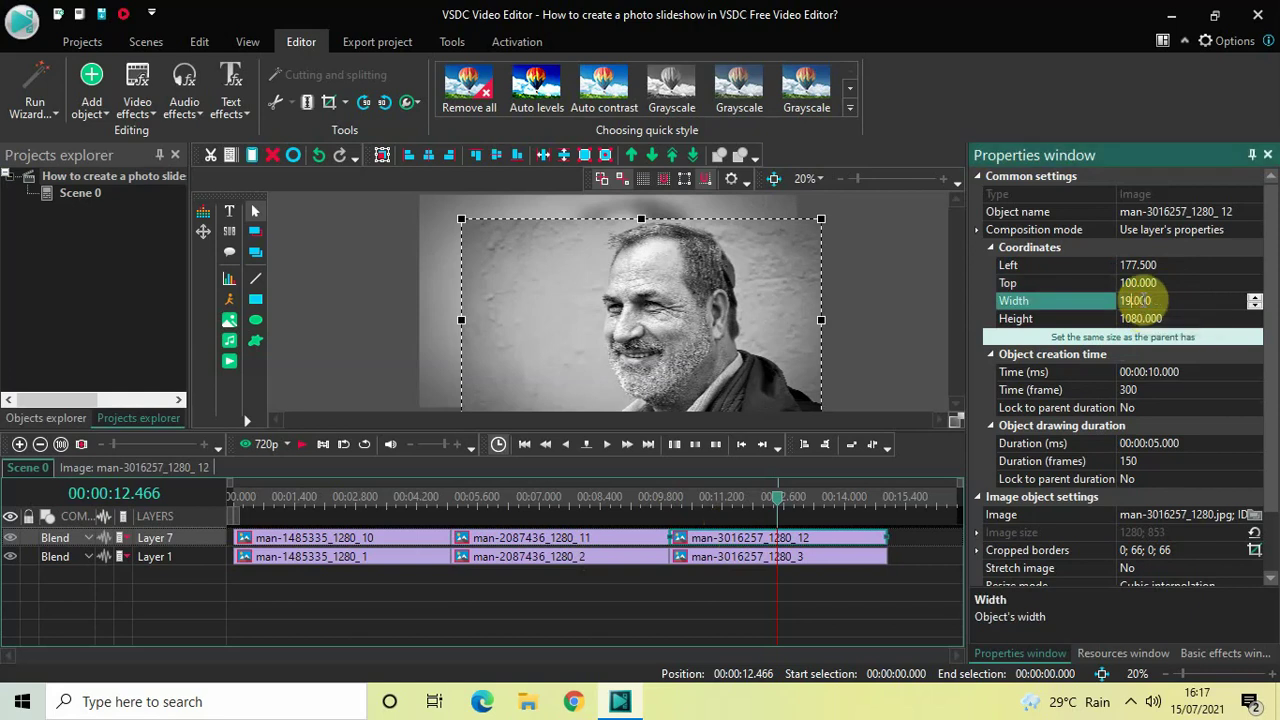
text(565)
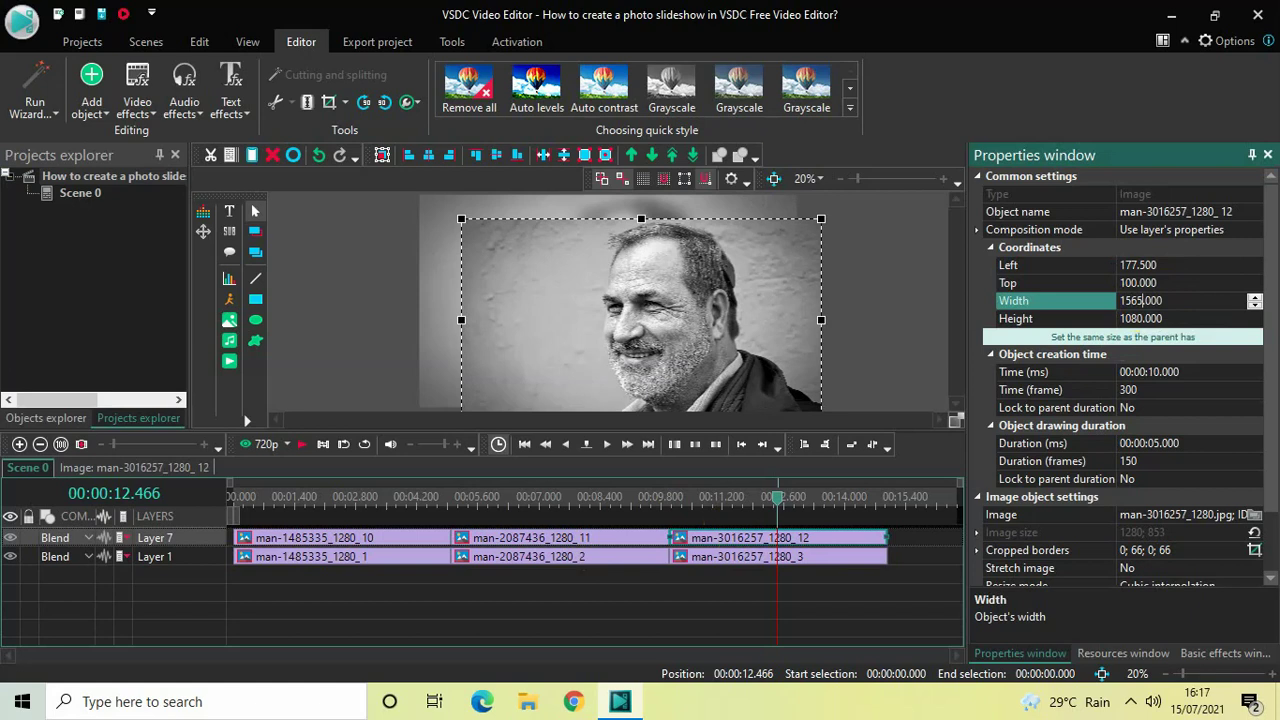
key(Return)
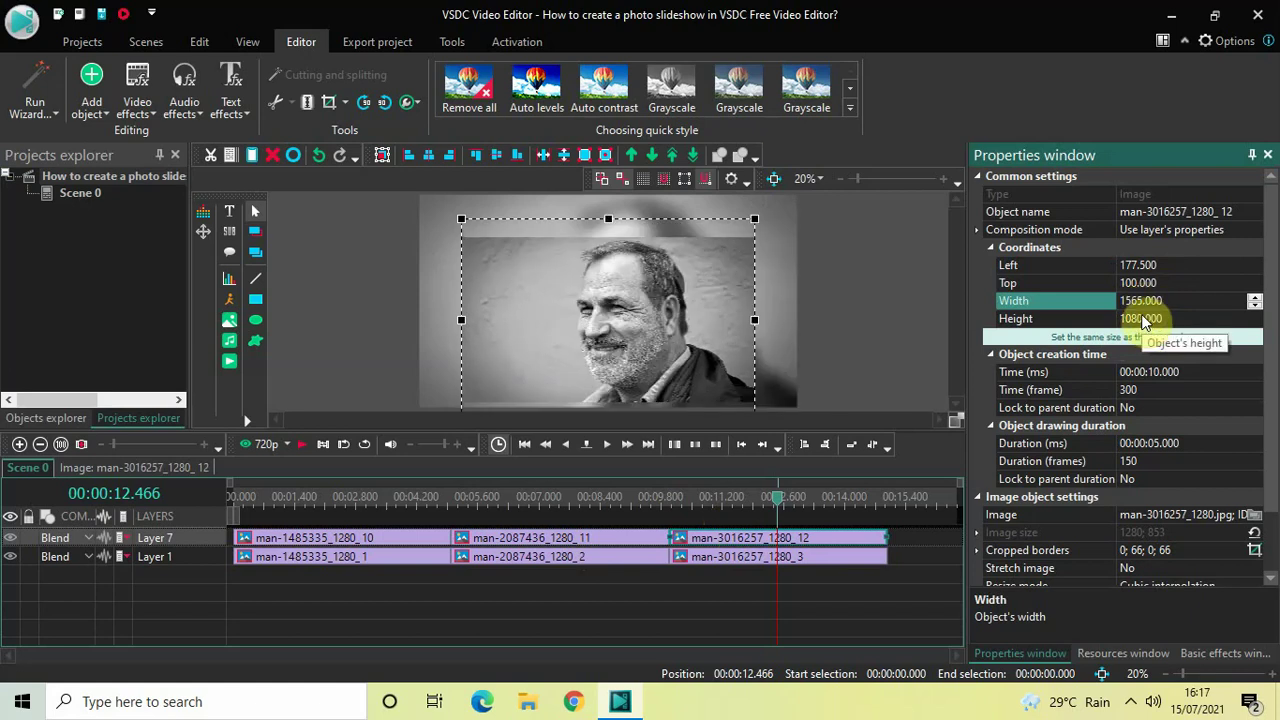
click(1141, 318)
text(880)
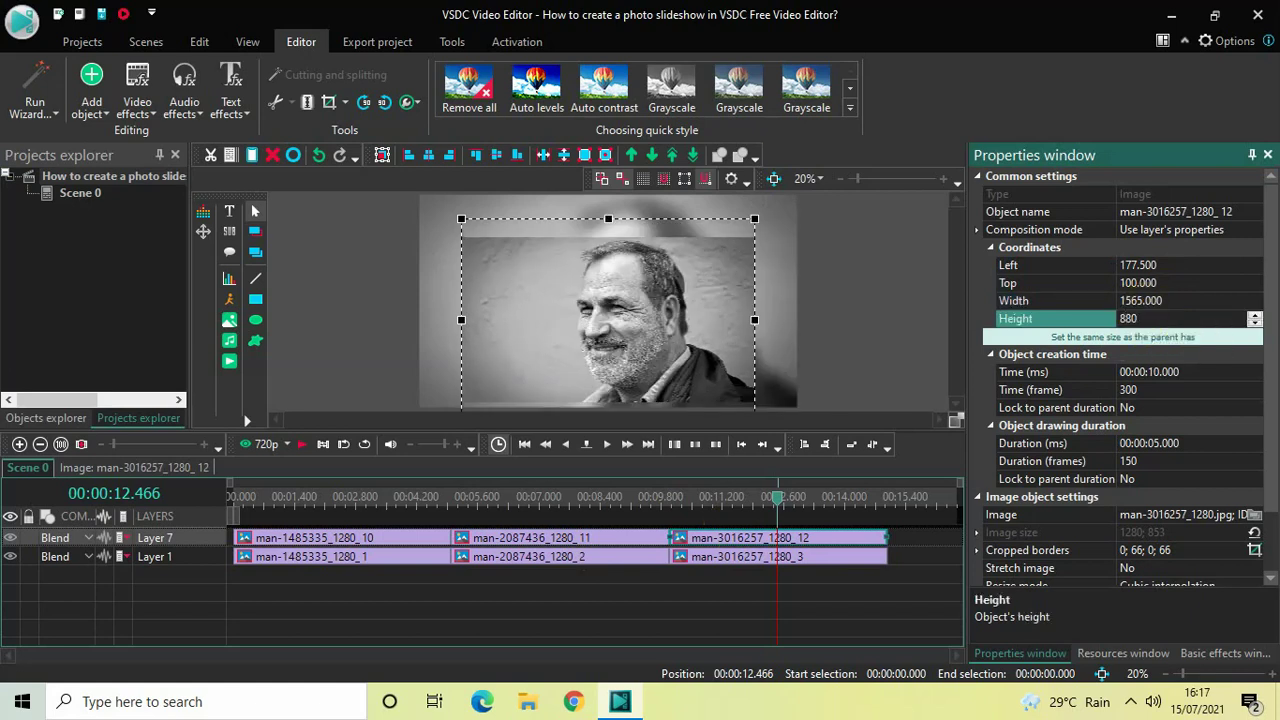
key(Return)
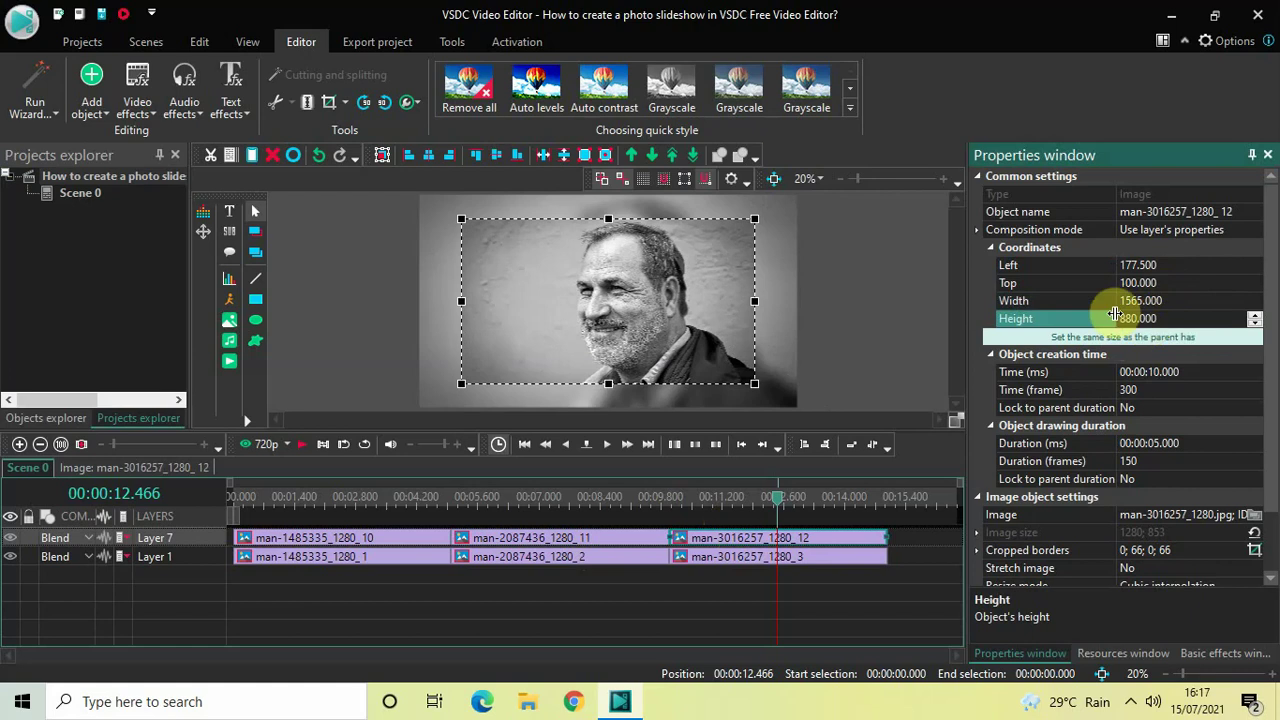
Add a Borders effect inside the third photo's upper copy, starting at 0 and spanning its duration, and return to Scene 0
double_click(808, 543)
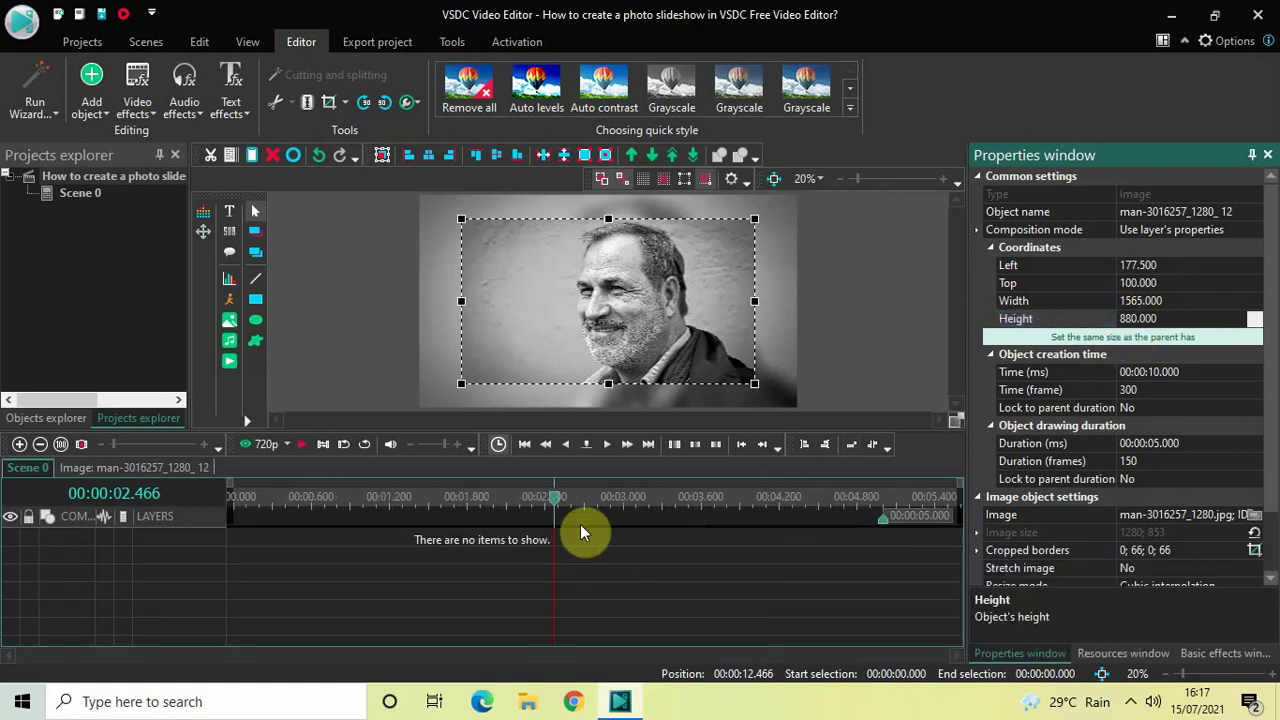
click(234, 502)
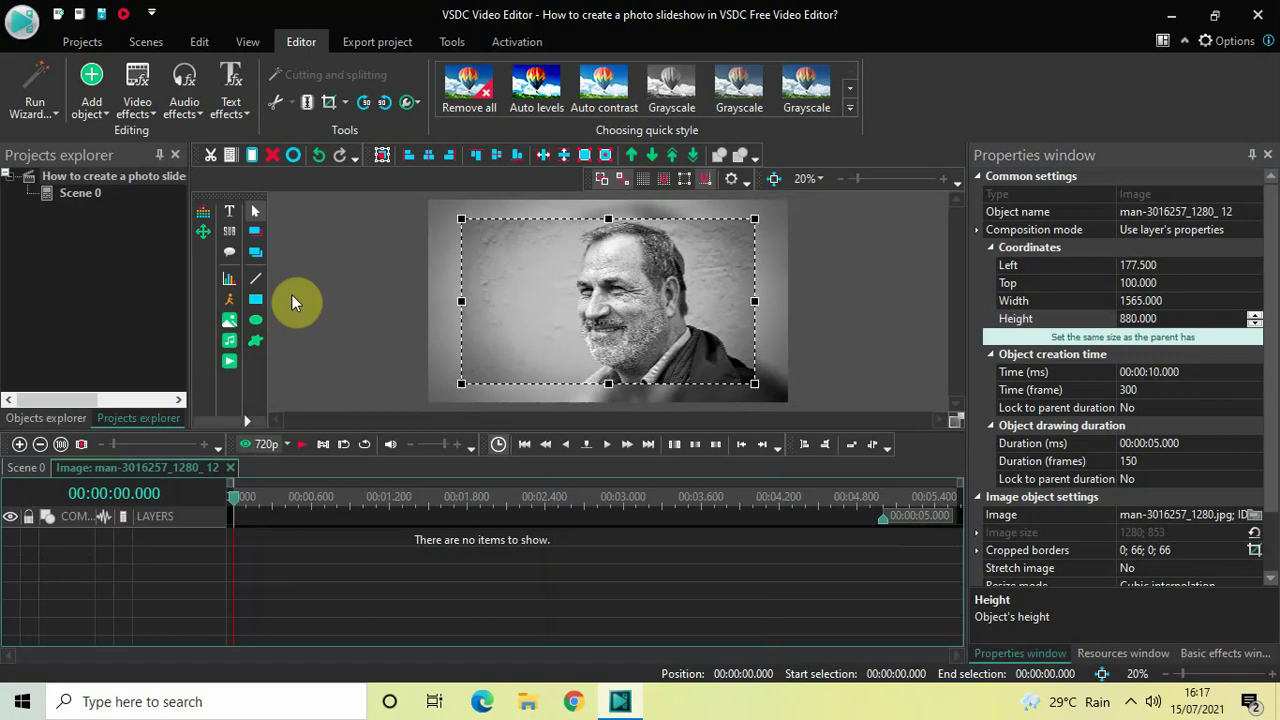
click(136, 104)
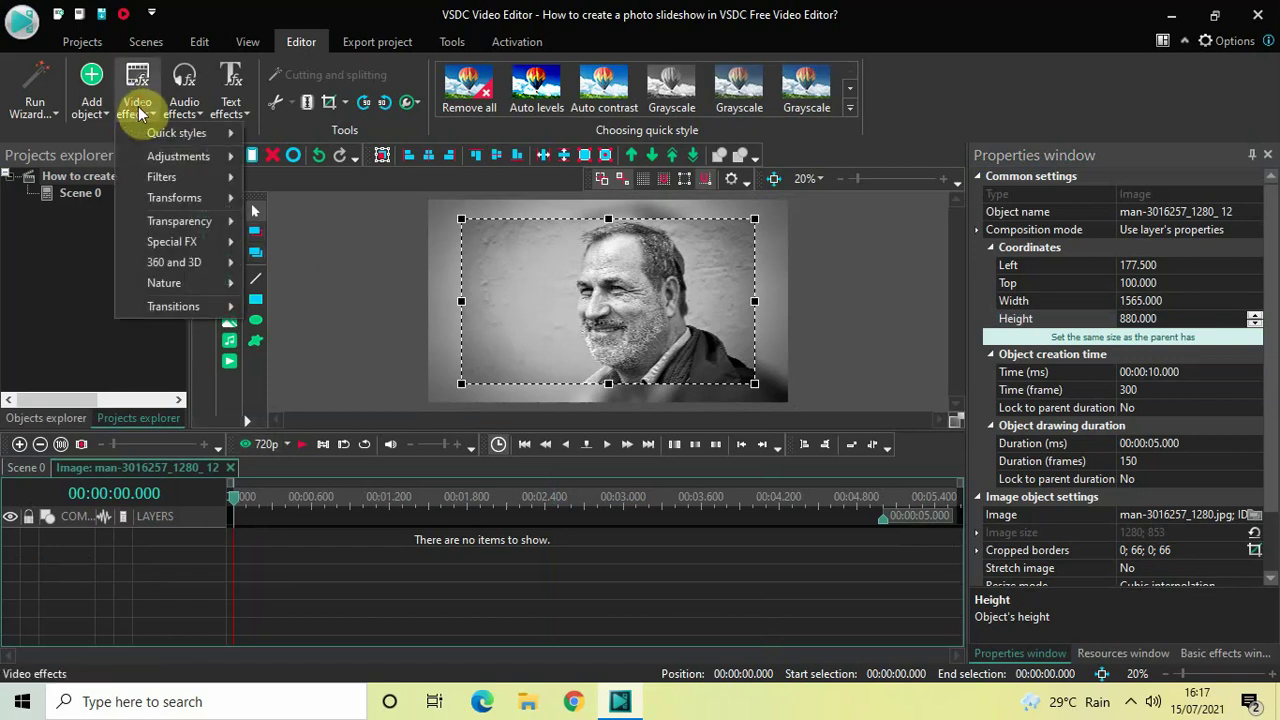
mouse_move(184, 220)
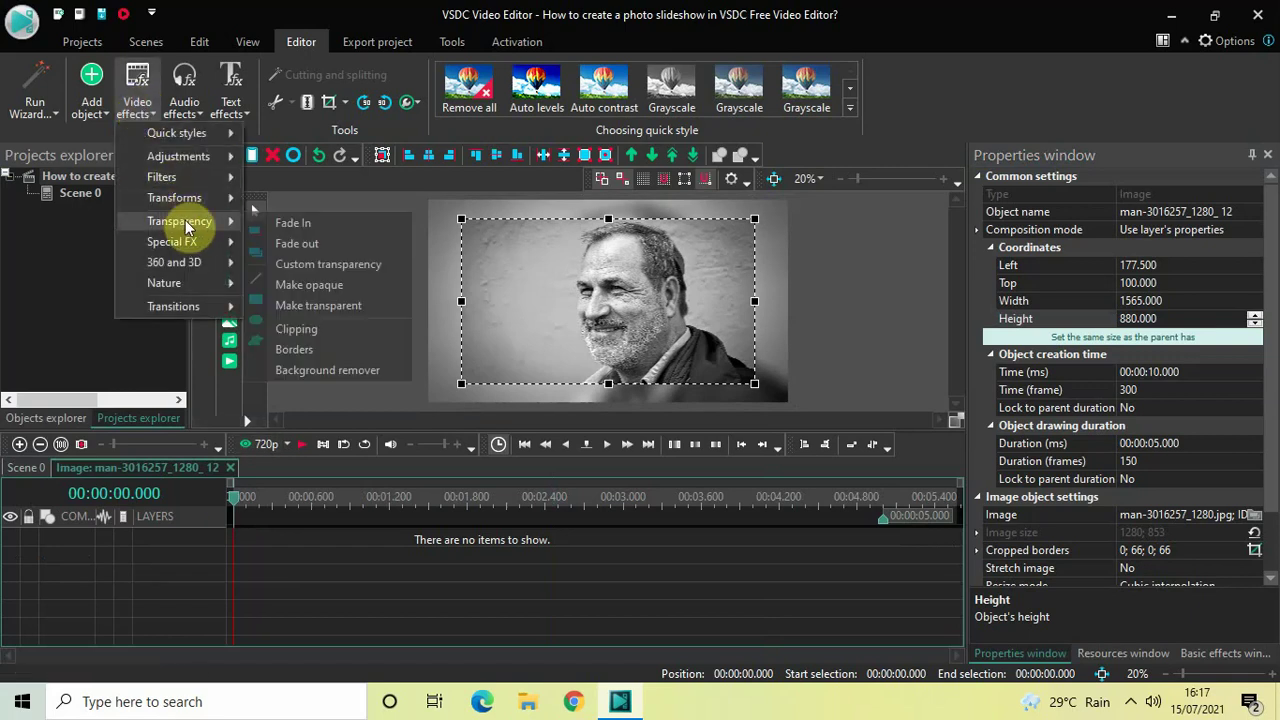
click(319, 345)
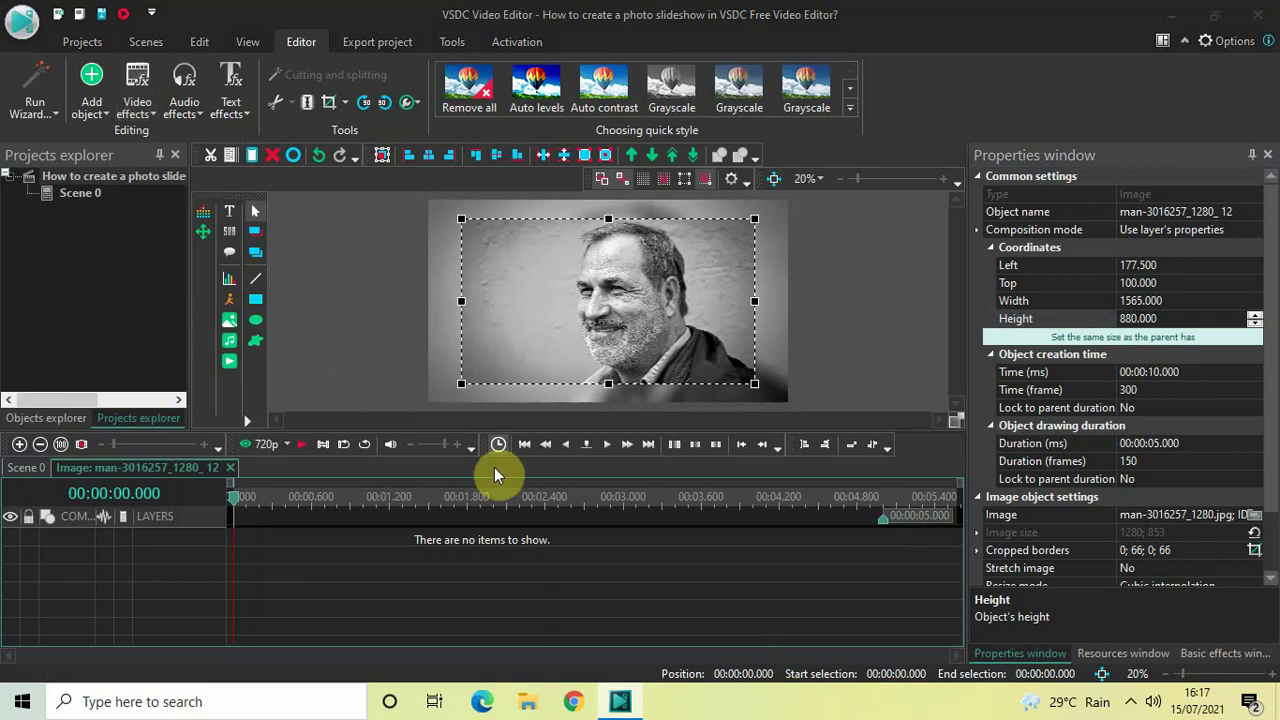
click(806, 440)
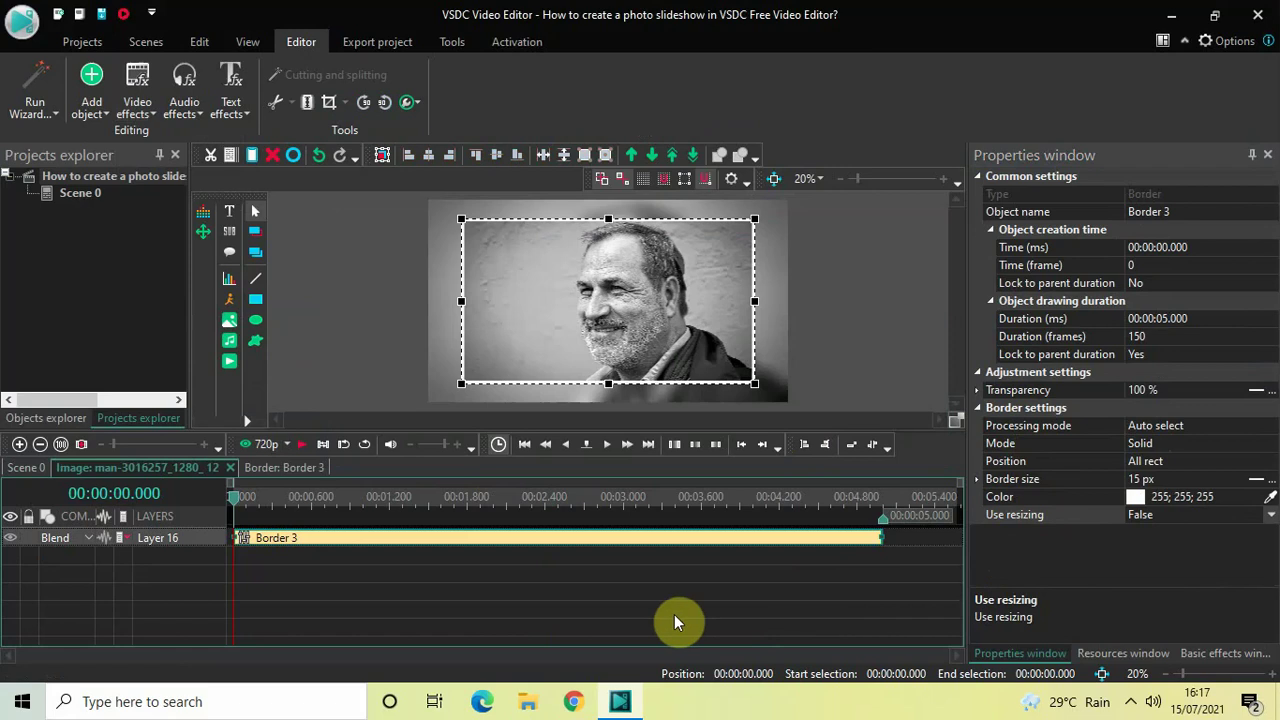
click(25, 468)
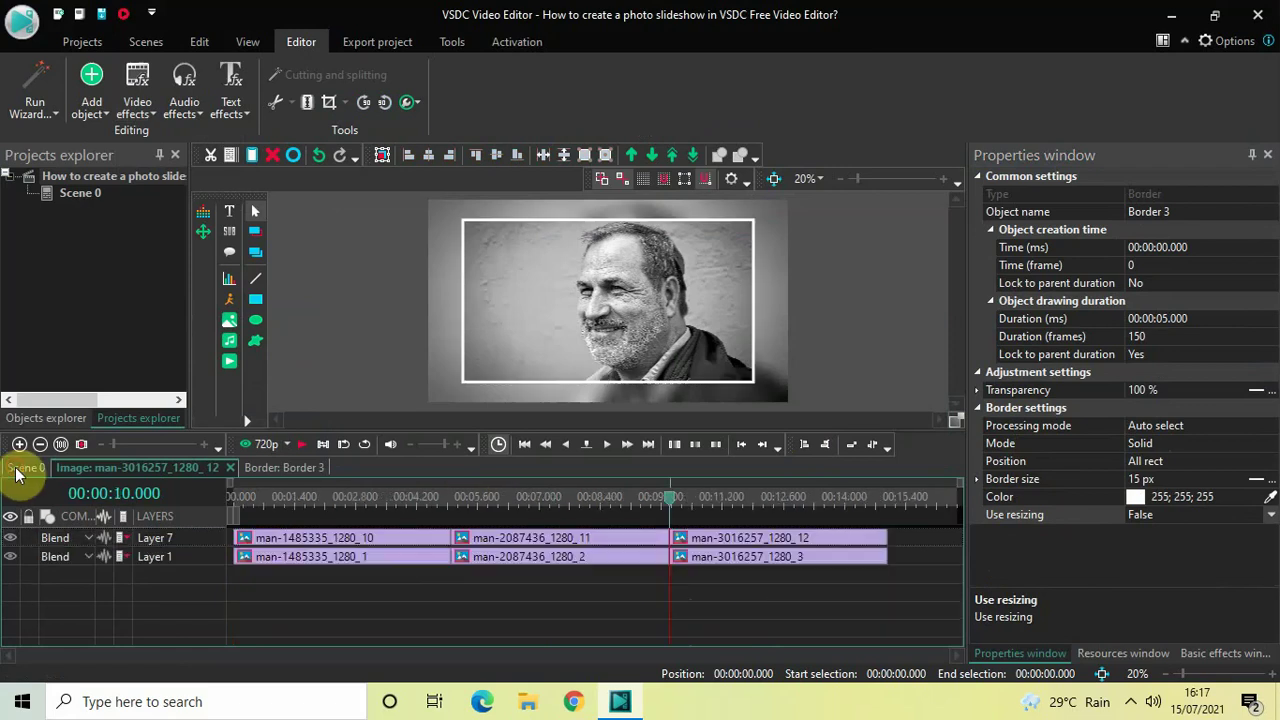
Add a Zoom effect inside the first photo's upper copy, starting at 0, with a duration of 00:00:01.000
double_click(308, 540)
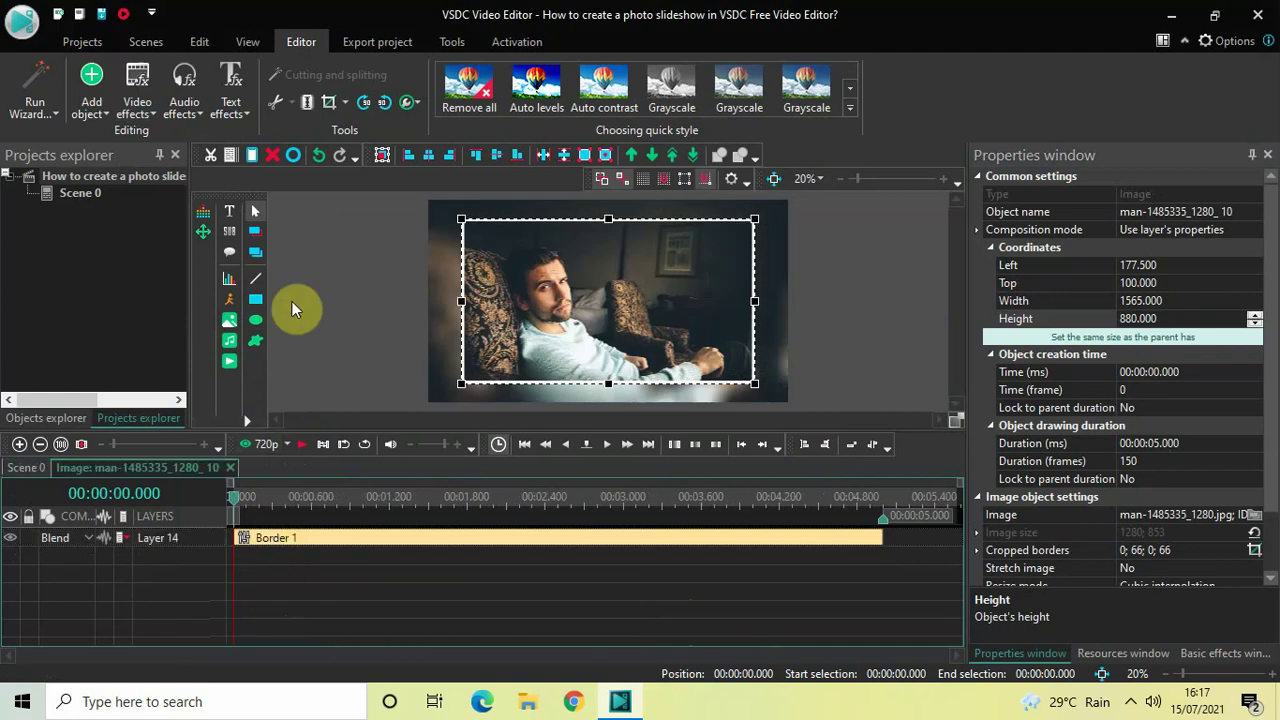
click(137, 95)
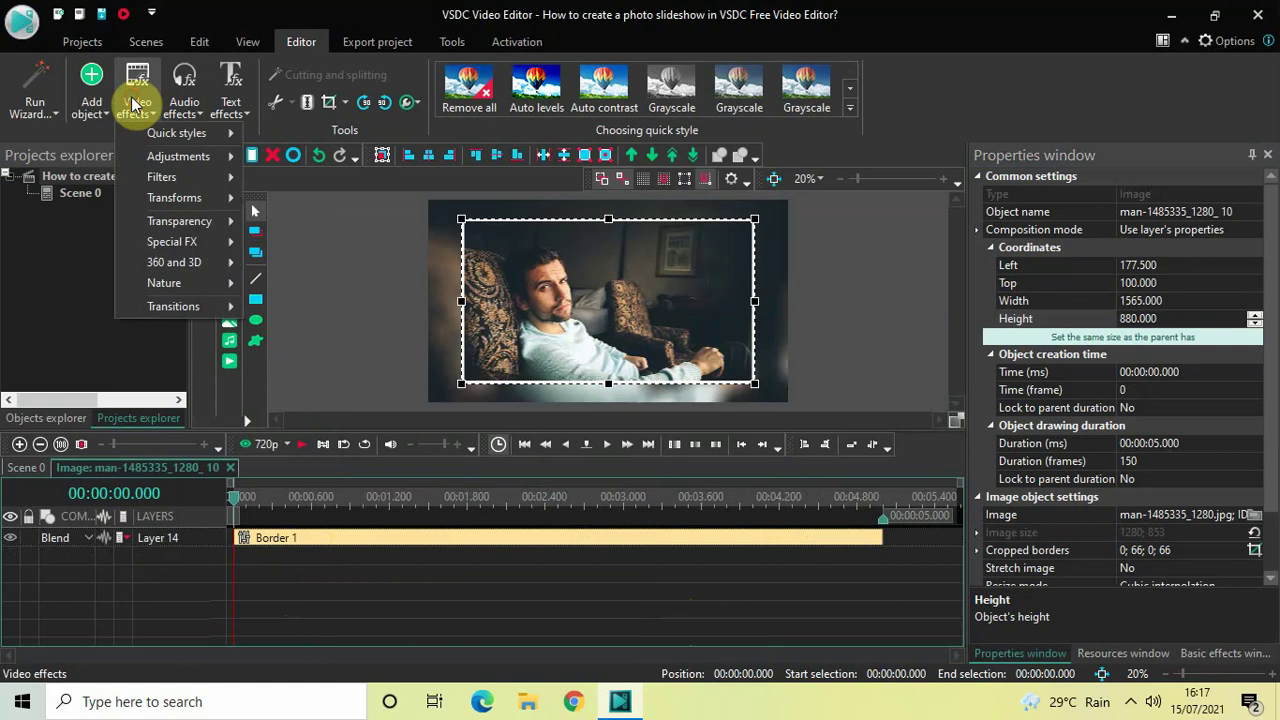
mouse_move(185, 199)
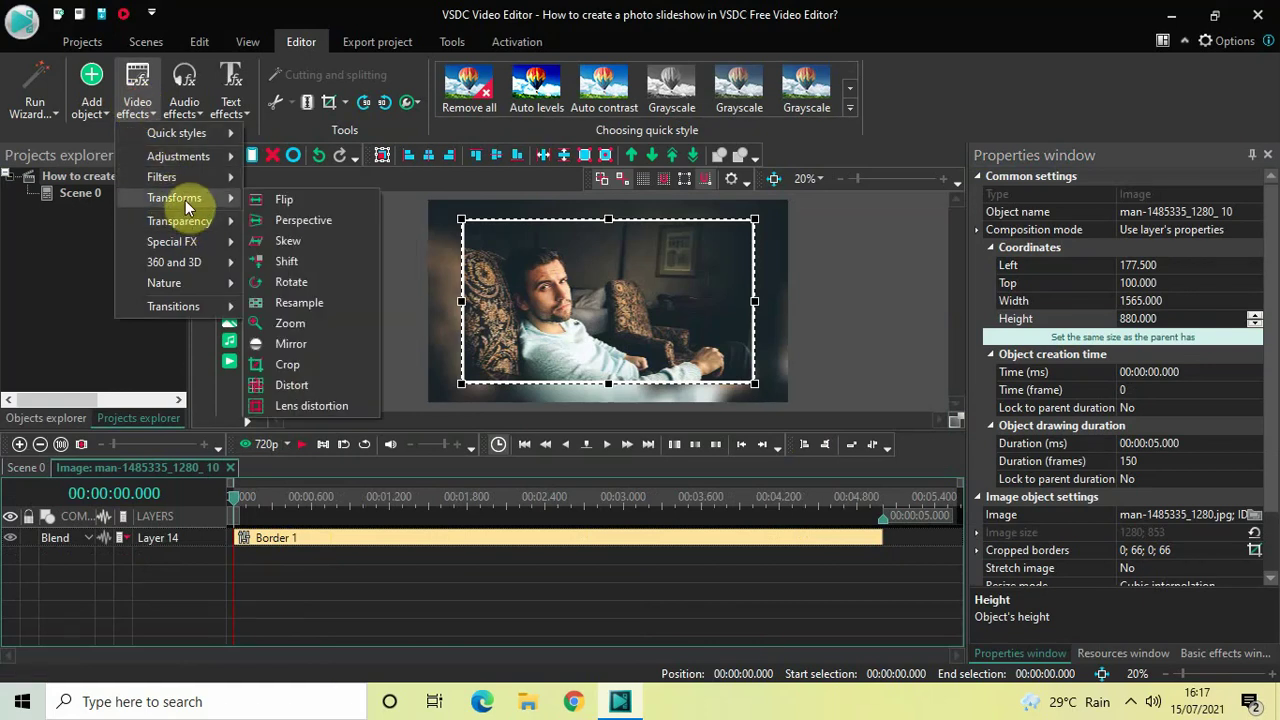
click(302, 324)
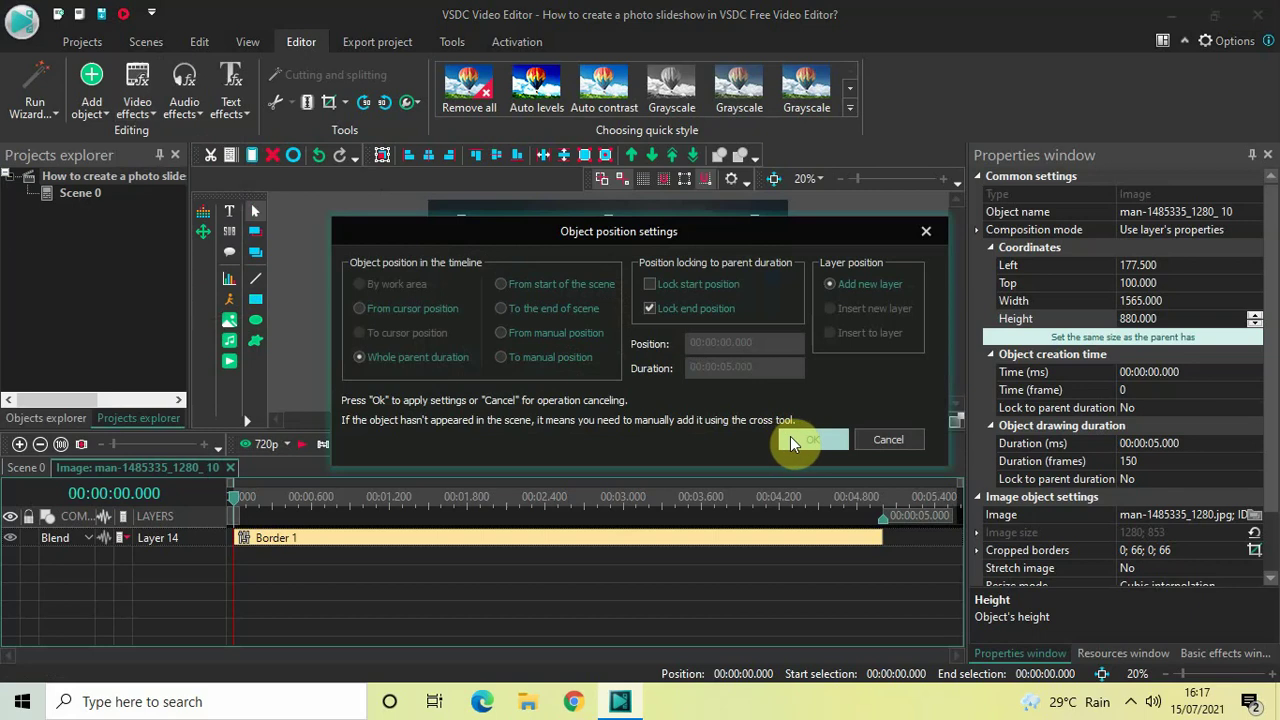
click(810, 440)
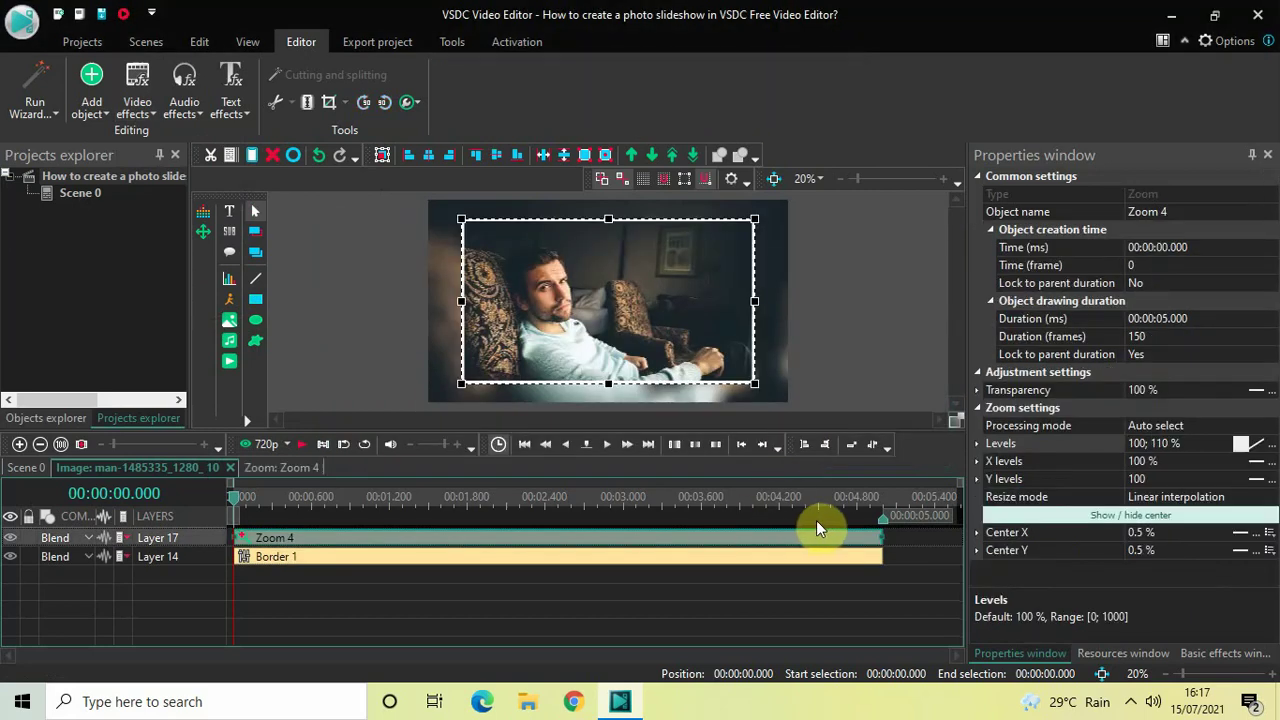
click(1165, 319)
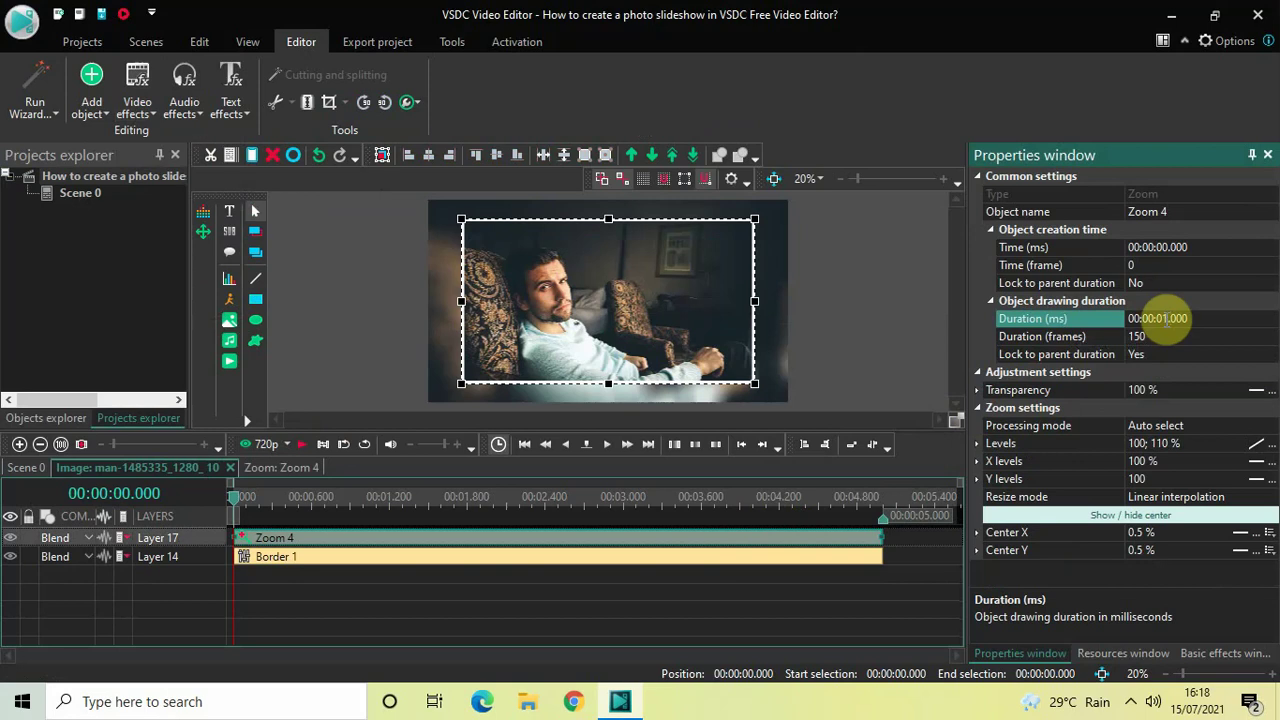
key(Return)
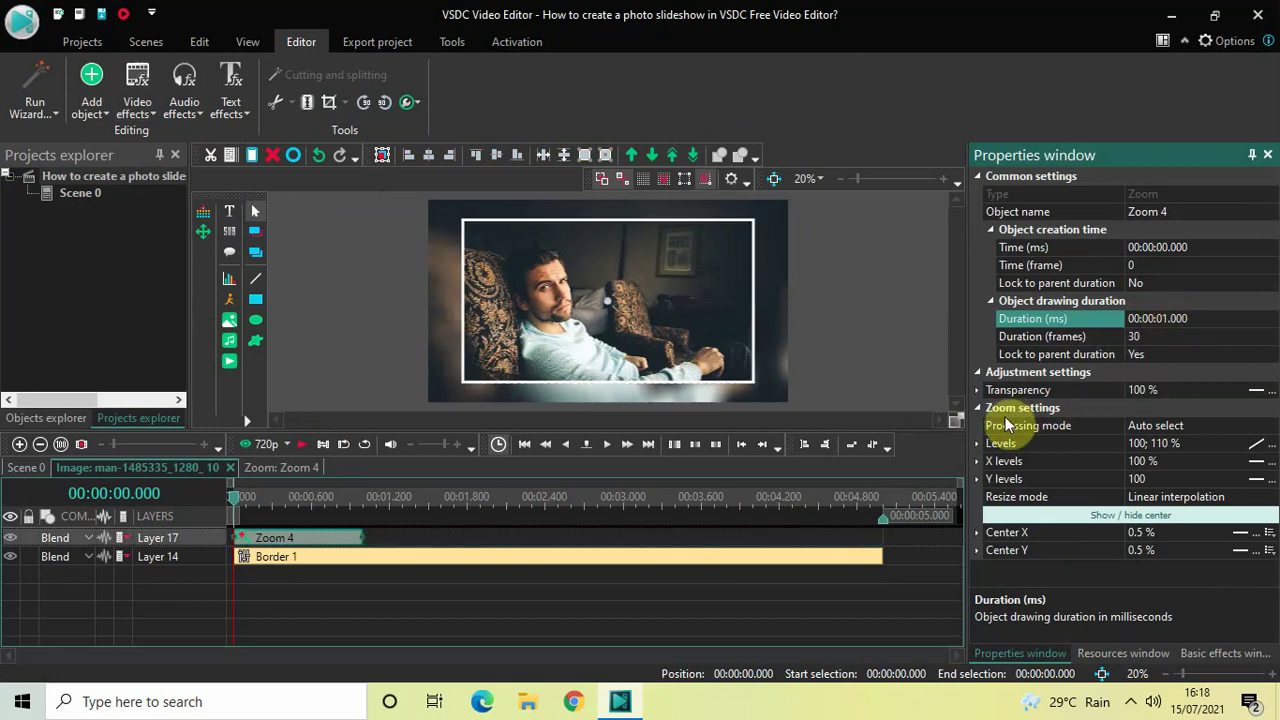
Set the Levels of the first photo's opening Zoom effect to 0; 100 % and deselect it
click(1189, 442)
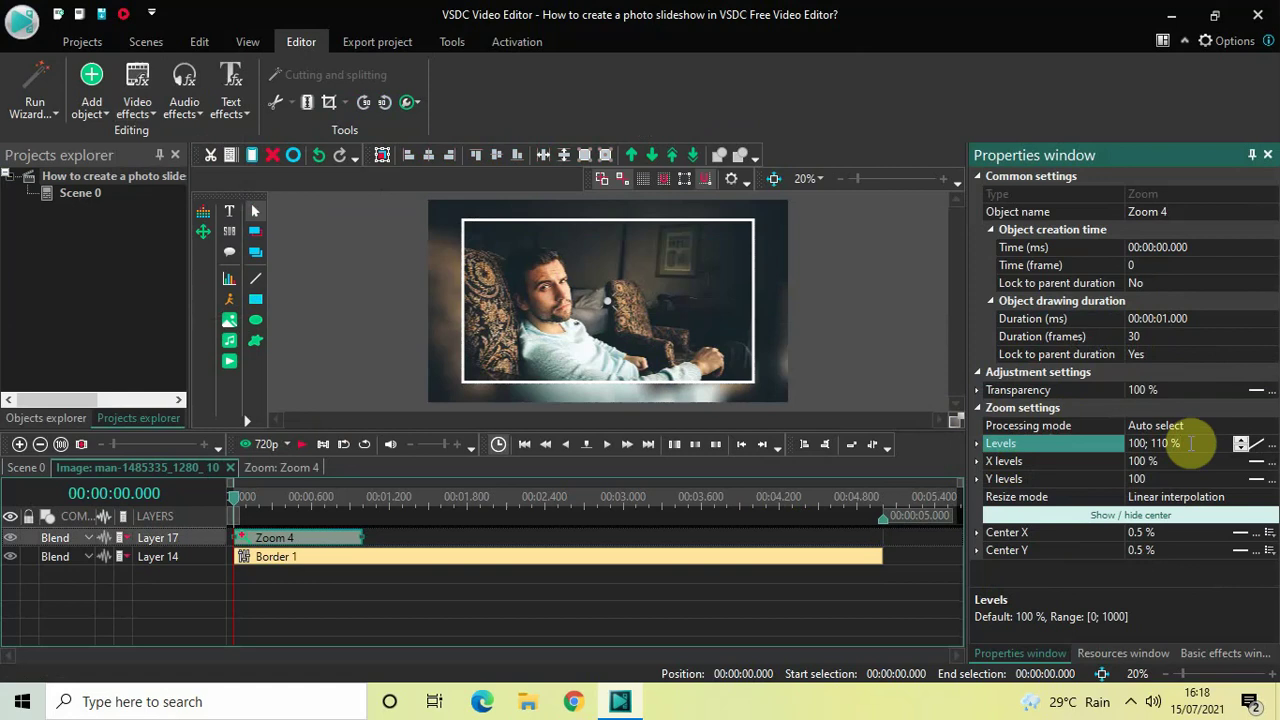
double_click(1190, 443)
key(ctrl+a)
key(BackSpace)
text(0)
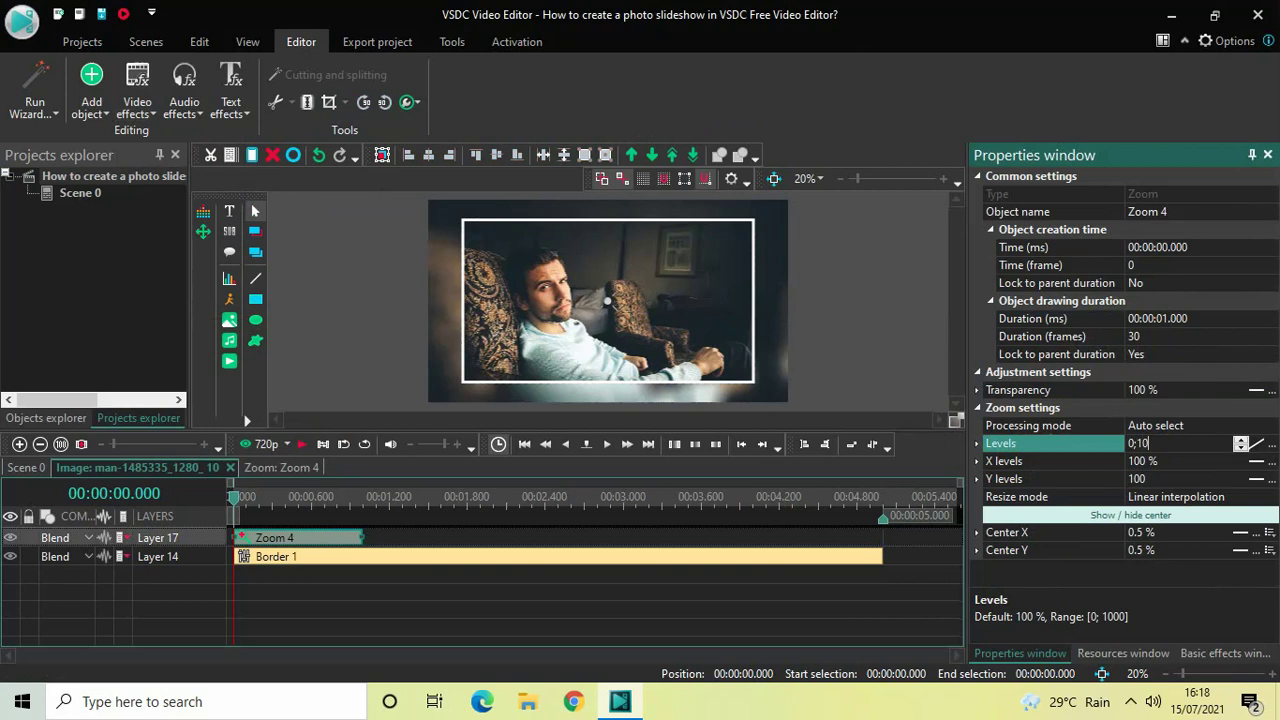
key(Return)
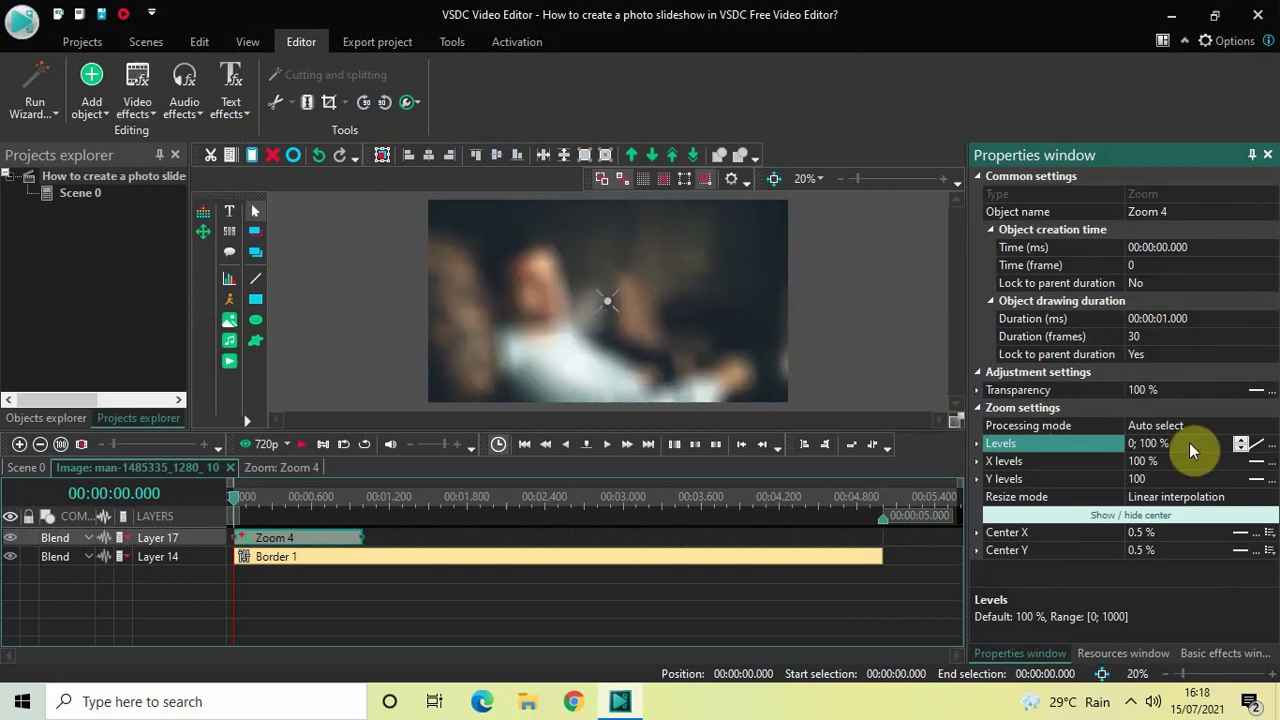
click(629, 608)
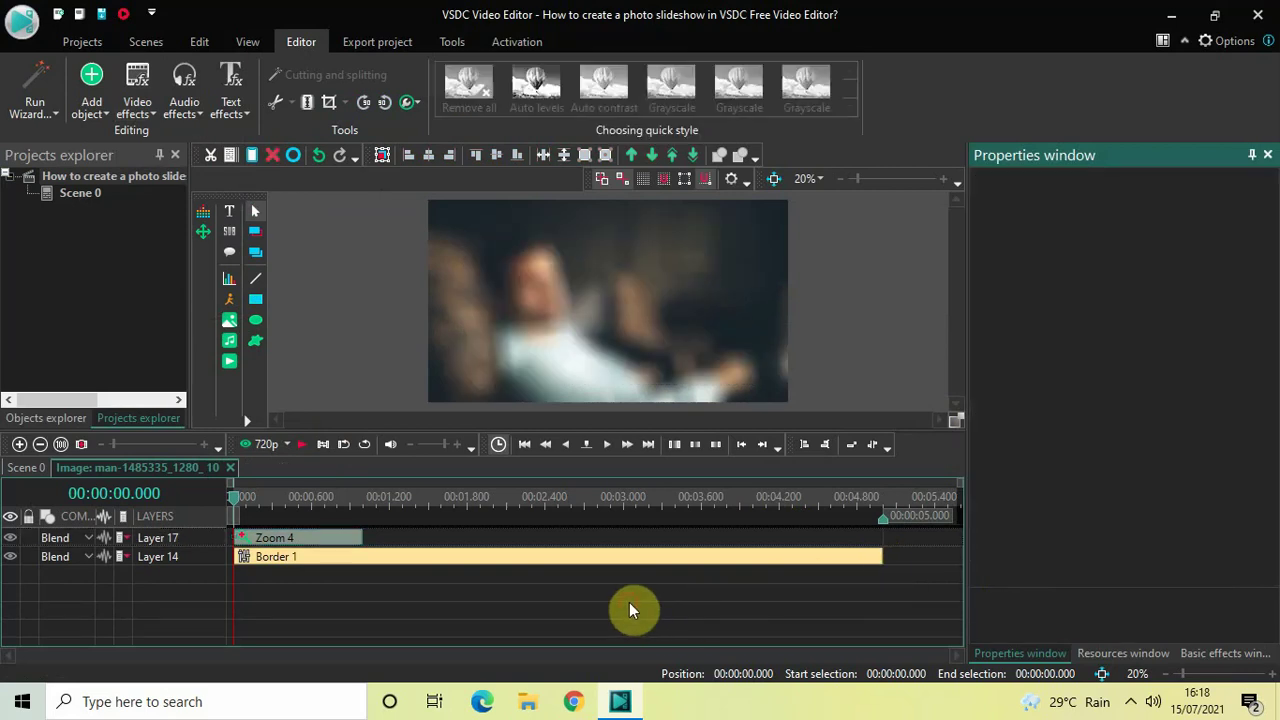
Add a second Zoom effect to the first photo's upper copy from the cursor position at 00:00:03.600
click(704, 499)
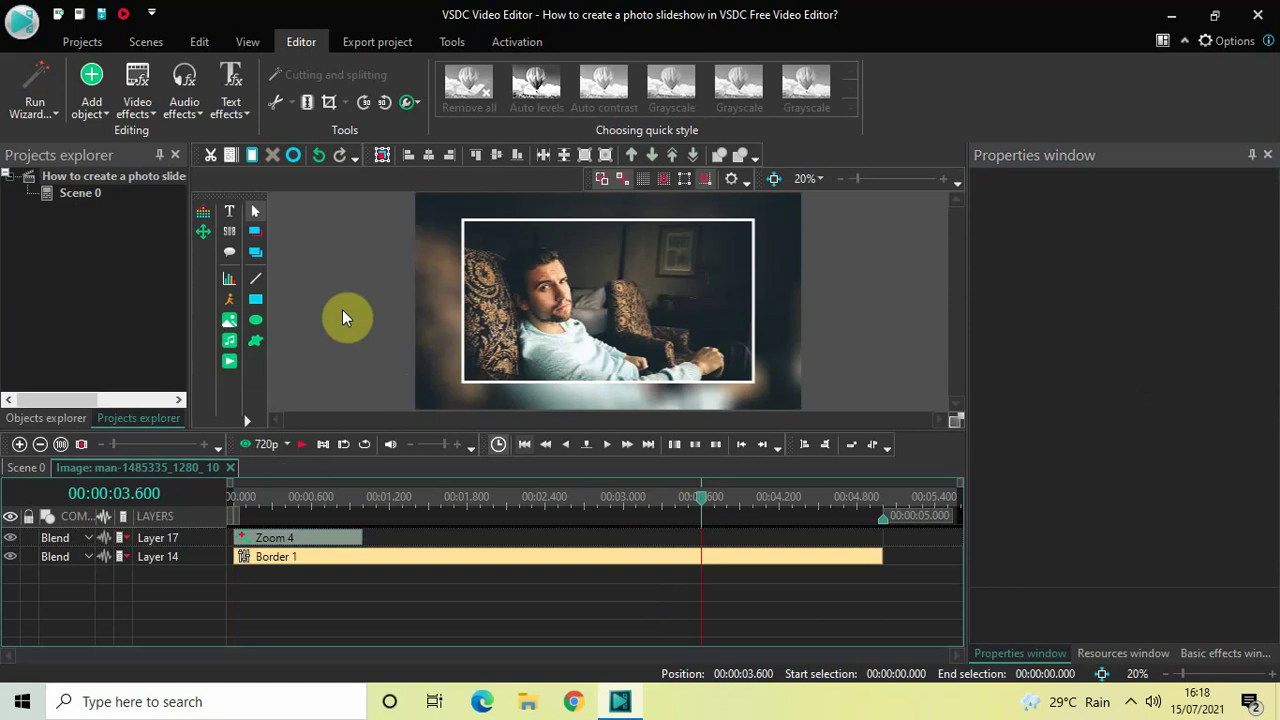
click(137, 88)
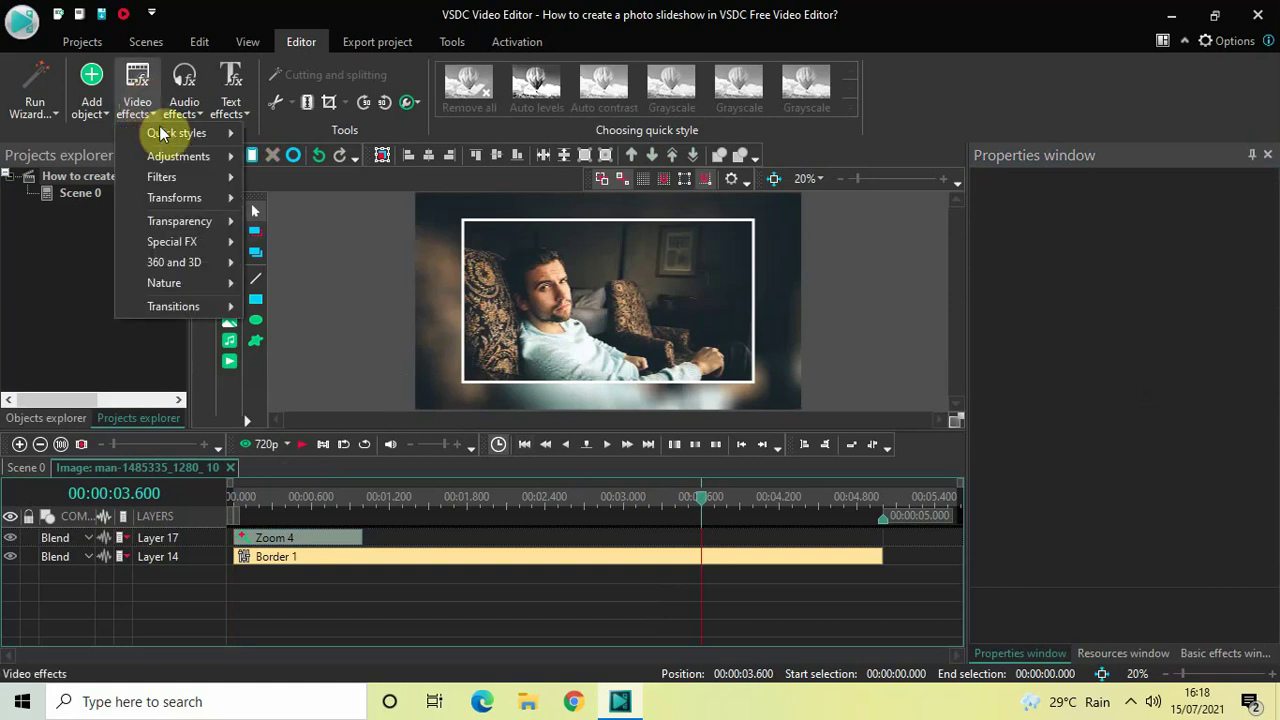
mouse_move(198, 200)
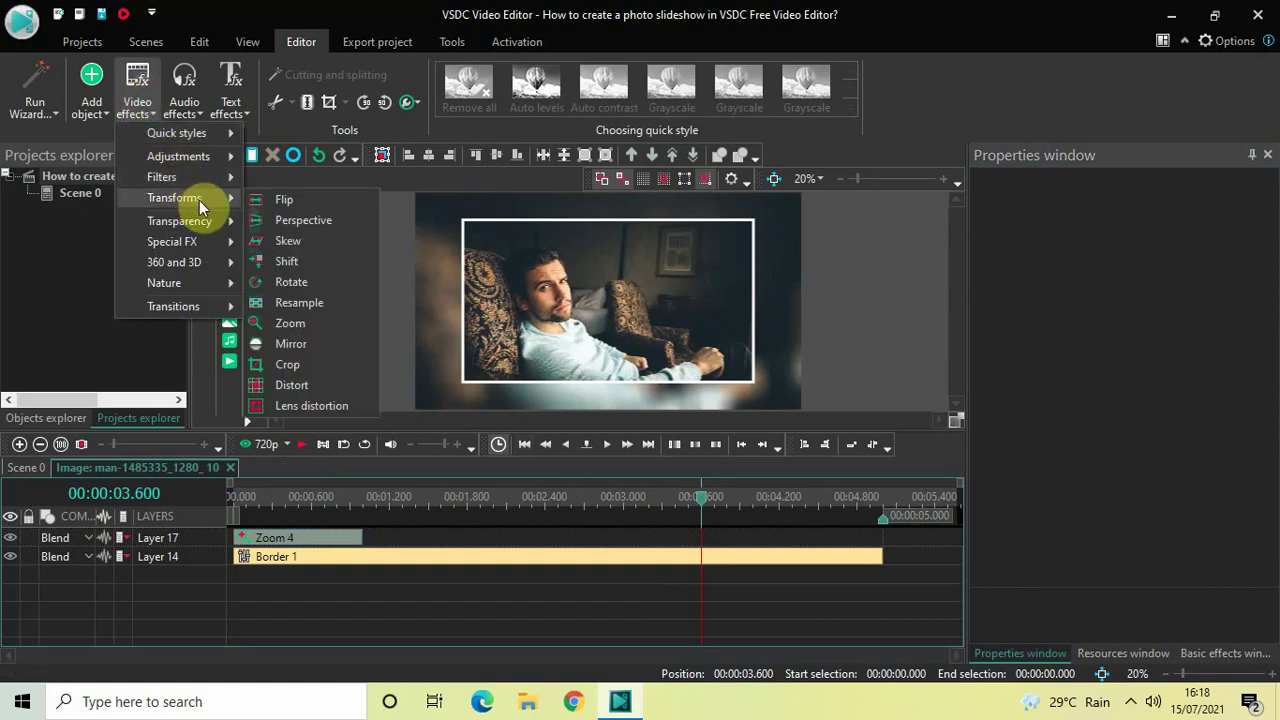
click(319, 322)
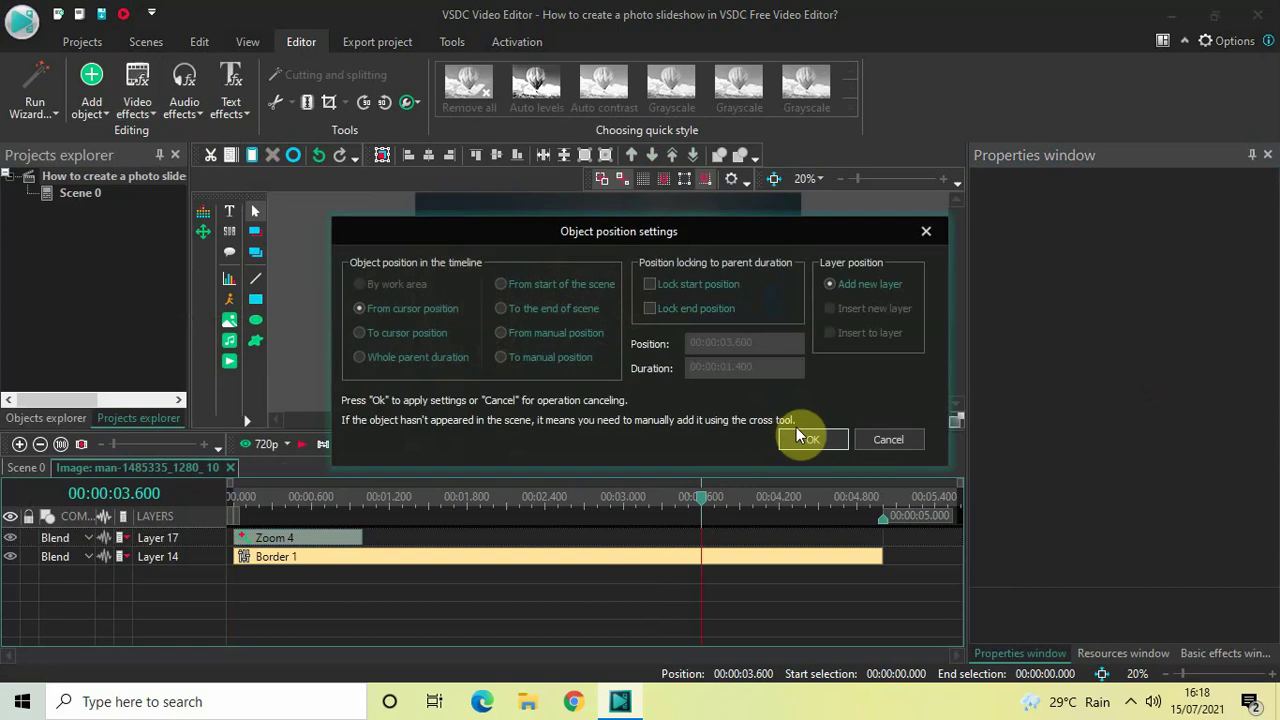
click(806, 438)
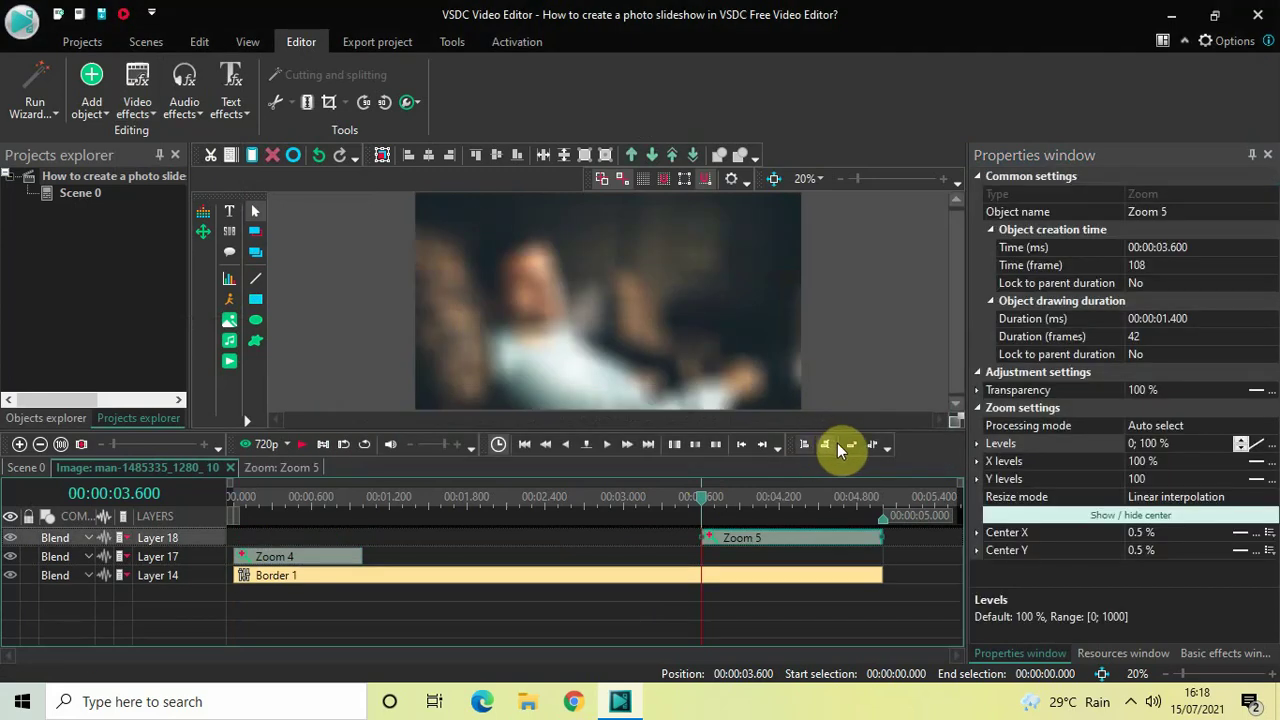
Shorten the second Zoom effect to 00:00:01.000 and move it to start at 00:00:04.000, at the photo's end
click(1201, 320)
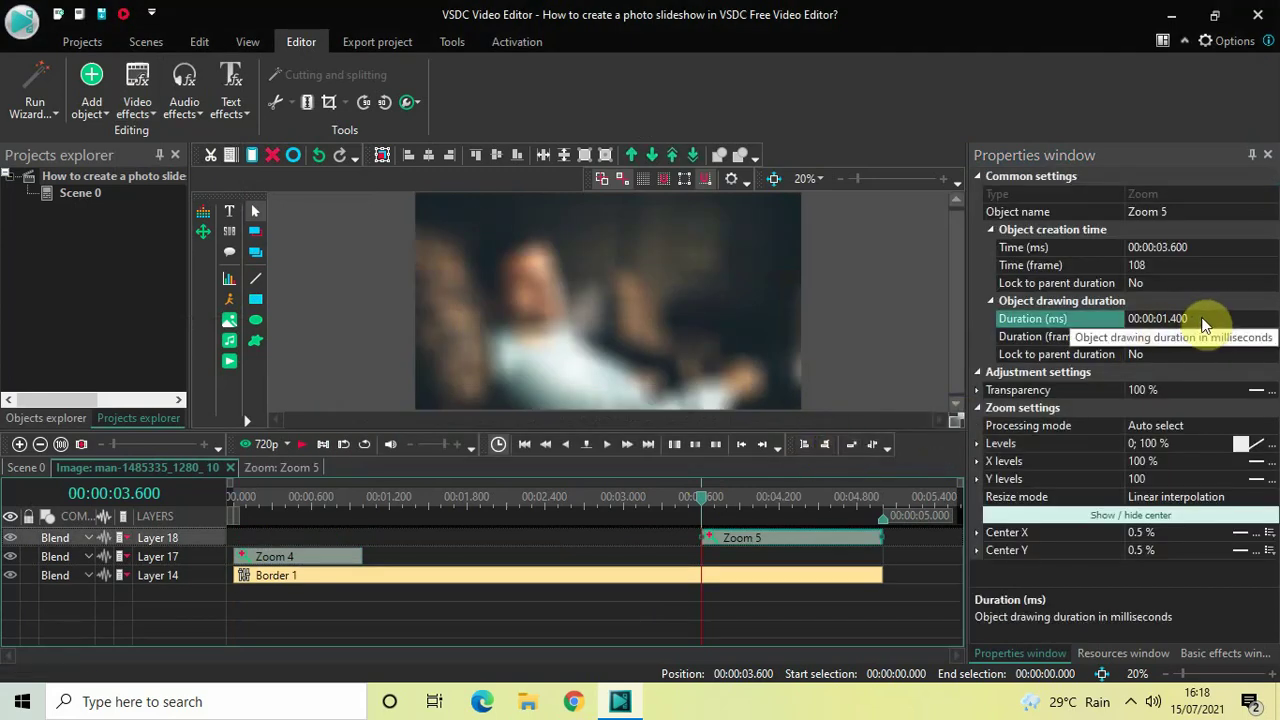
click(1201, 318)
key(BackSpace)
key(BackSpace)
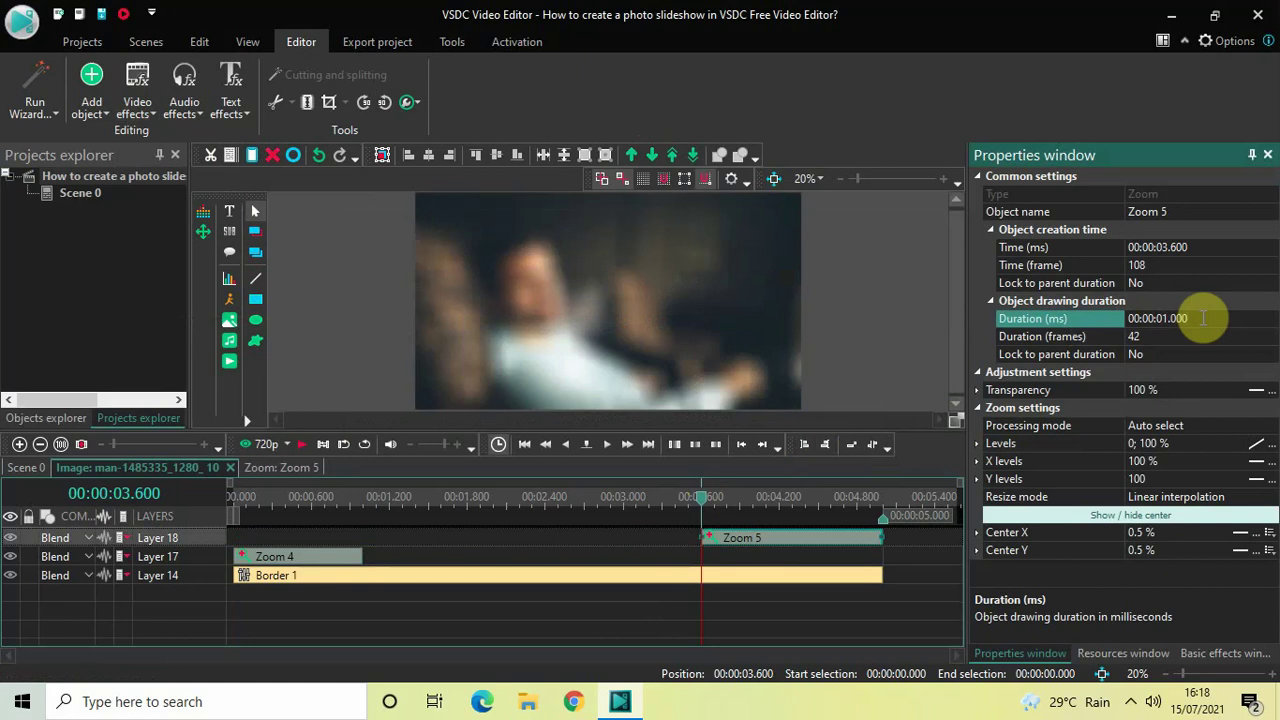
key(Return)
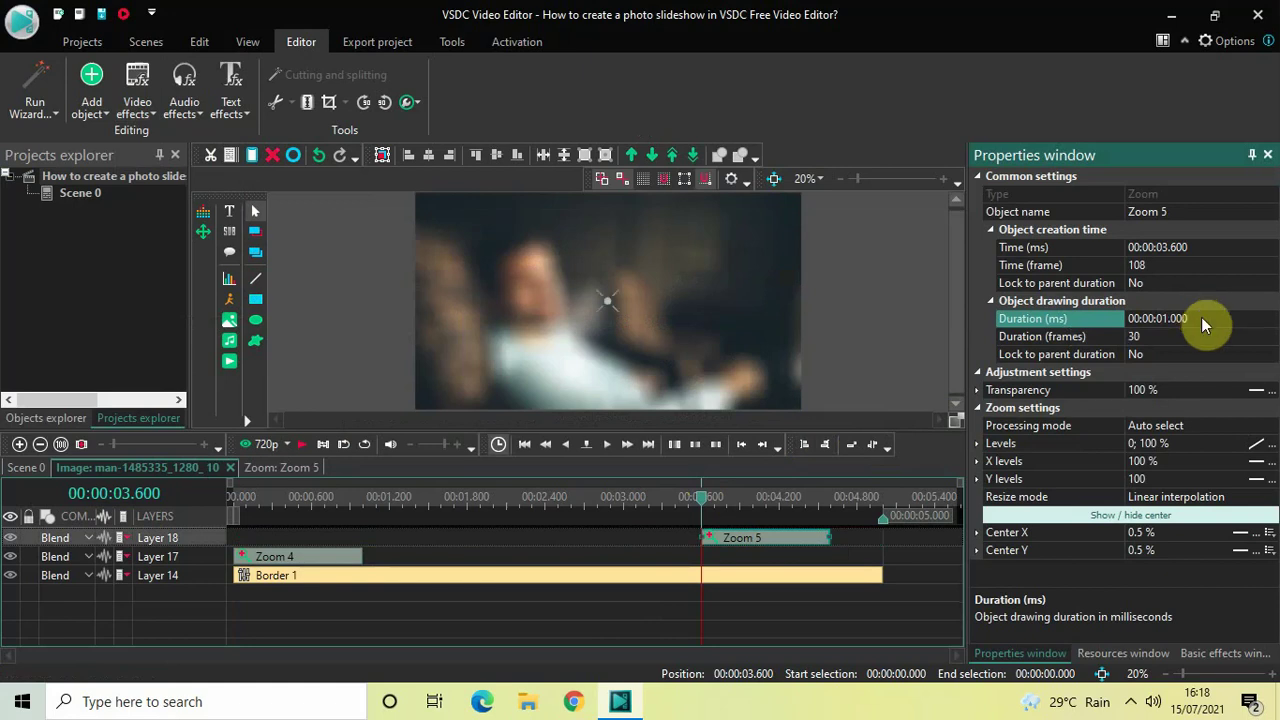
drag(784, 540, 830, 537)
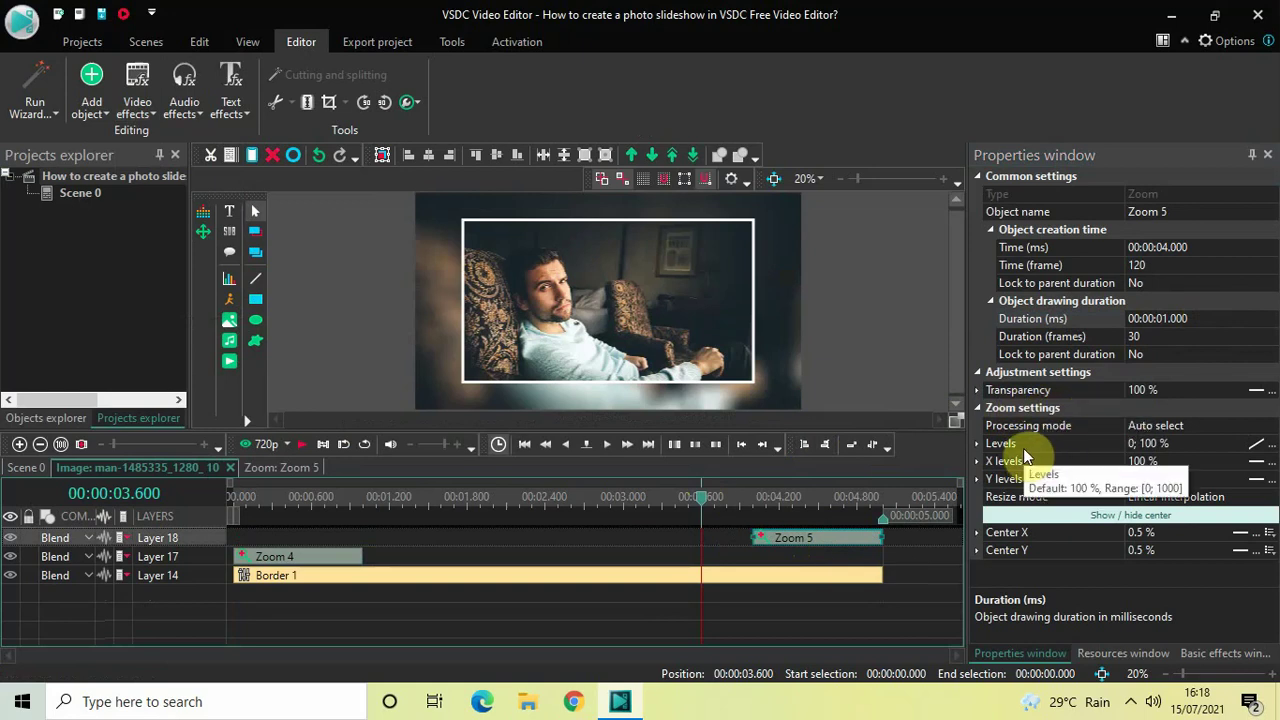
Set the Levels of the closing Zoom effect to 100; 0 %
click(1171, 442)
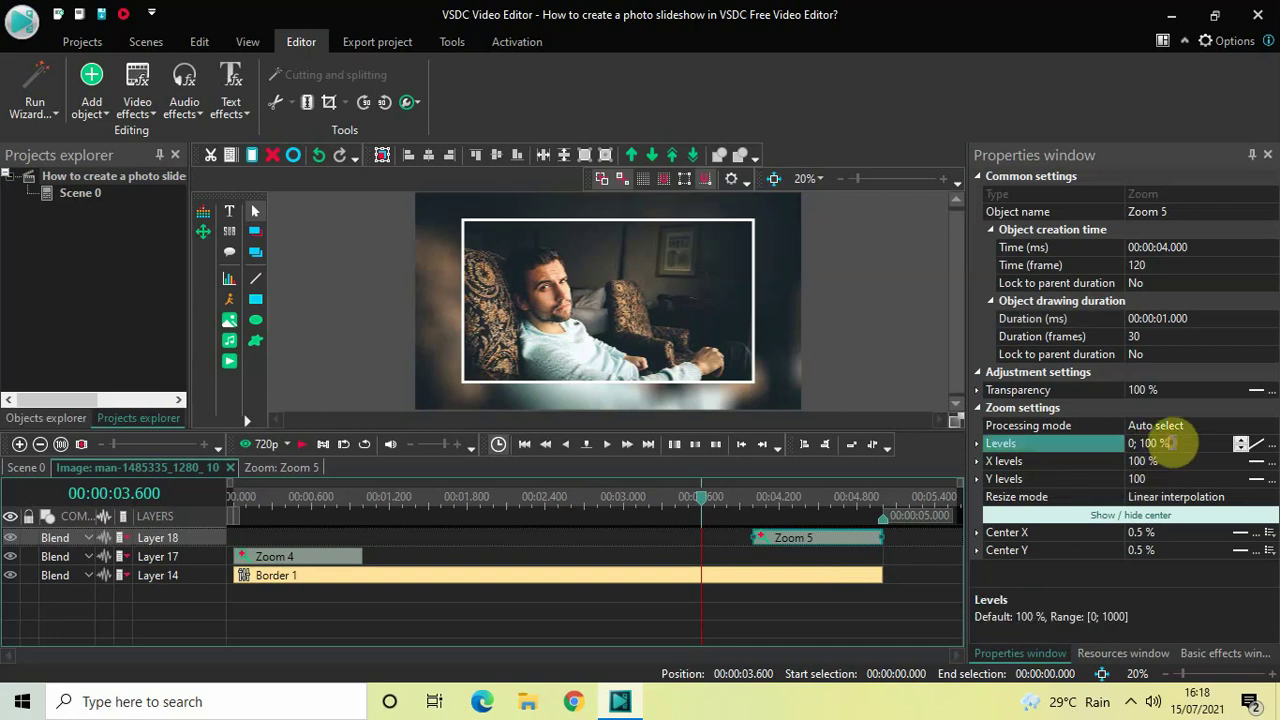
key(ctrl+a)
key(BackSpace)
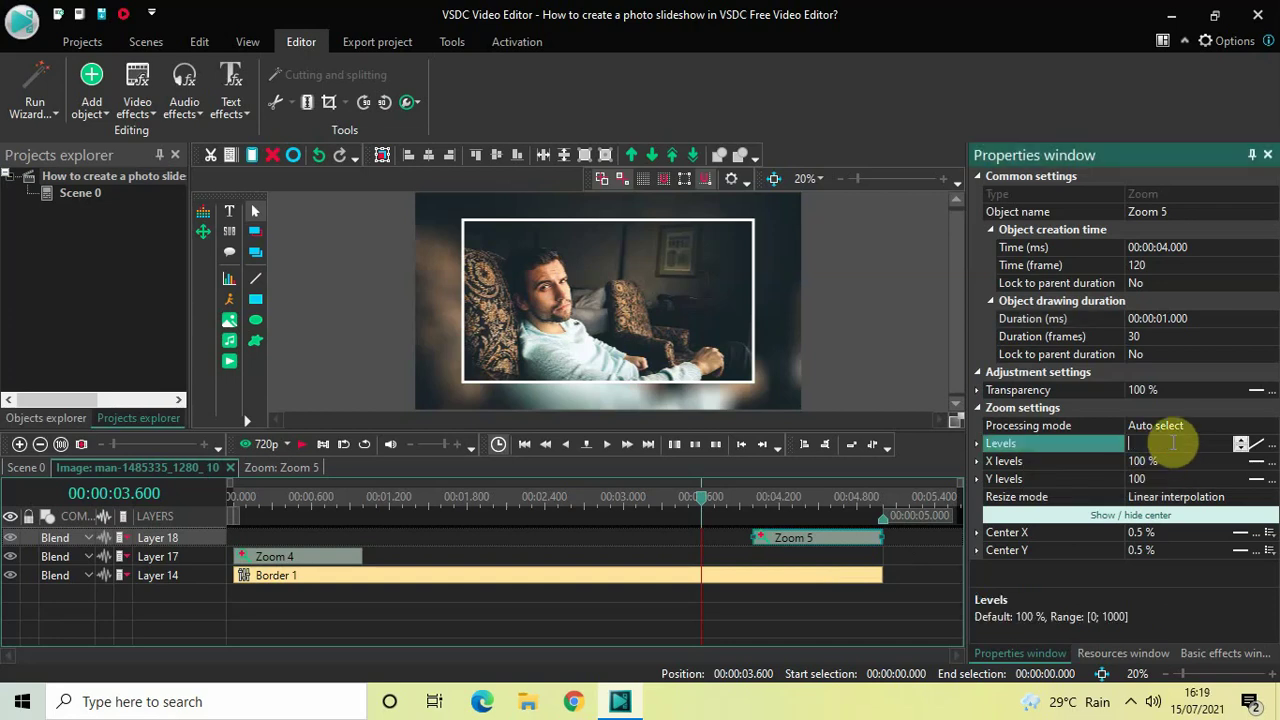
text(100; 0 %)
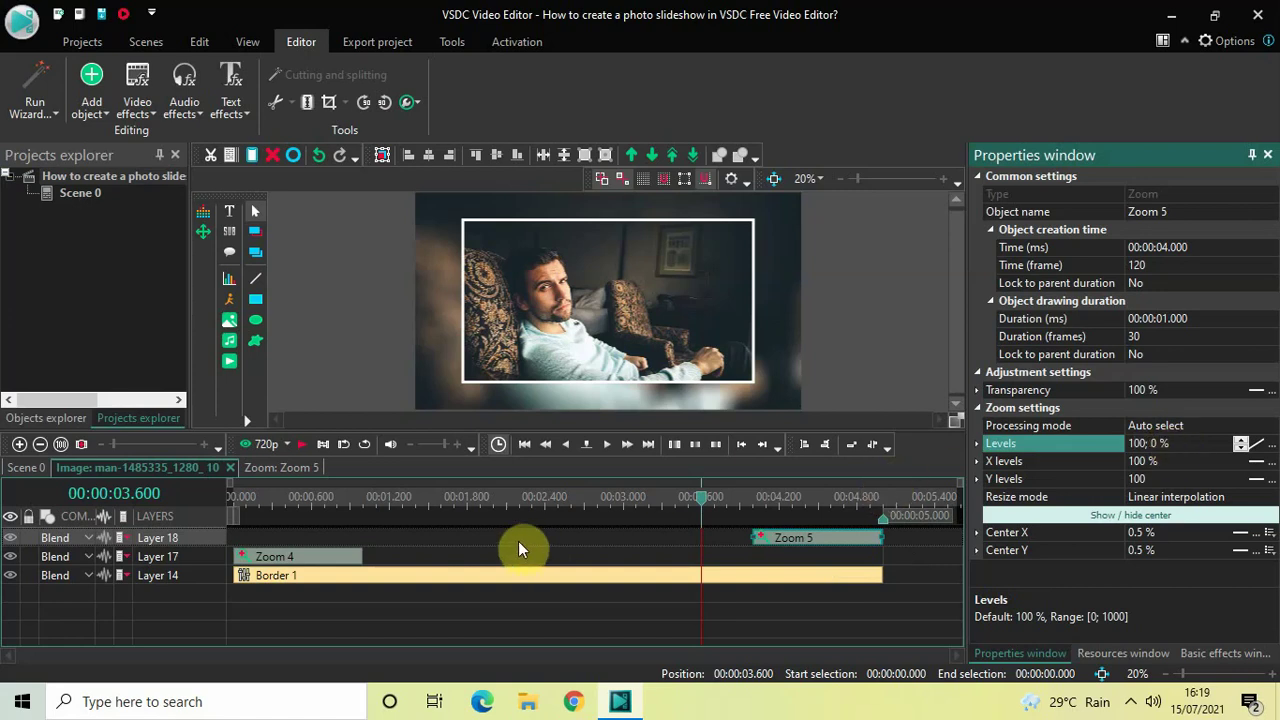
Move the layer of the first photo's opening Zoom effect up one level, above the closing Zoom effect's layer
click(328, 555)
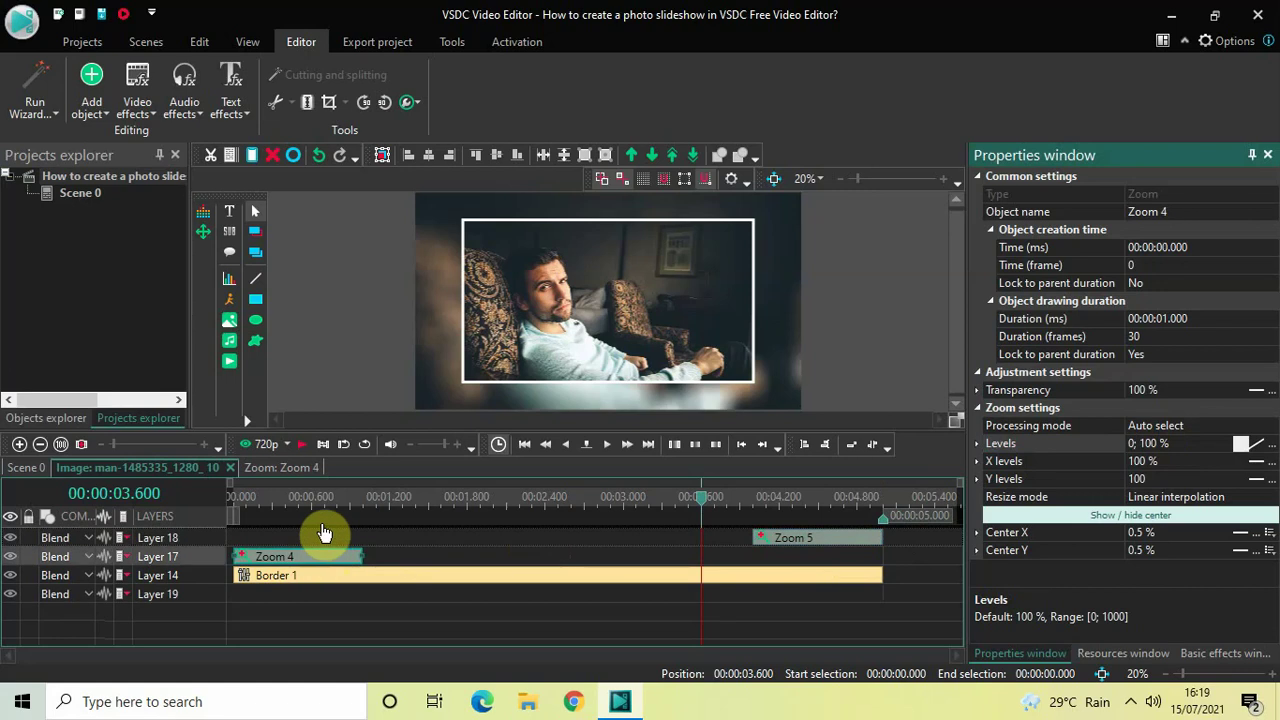
click(325, 616)
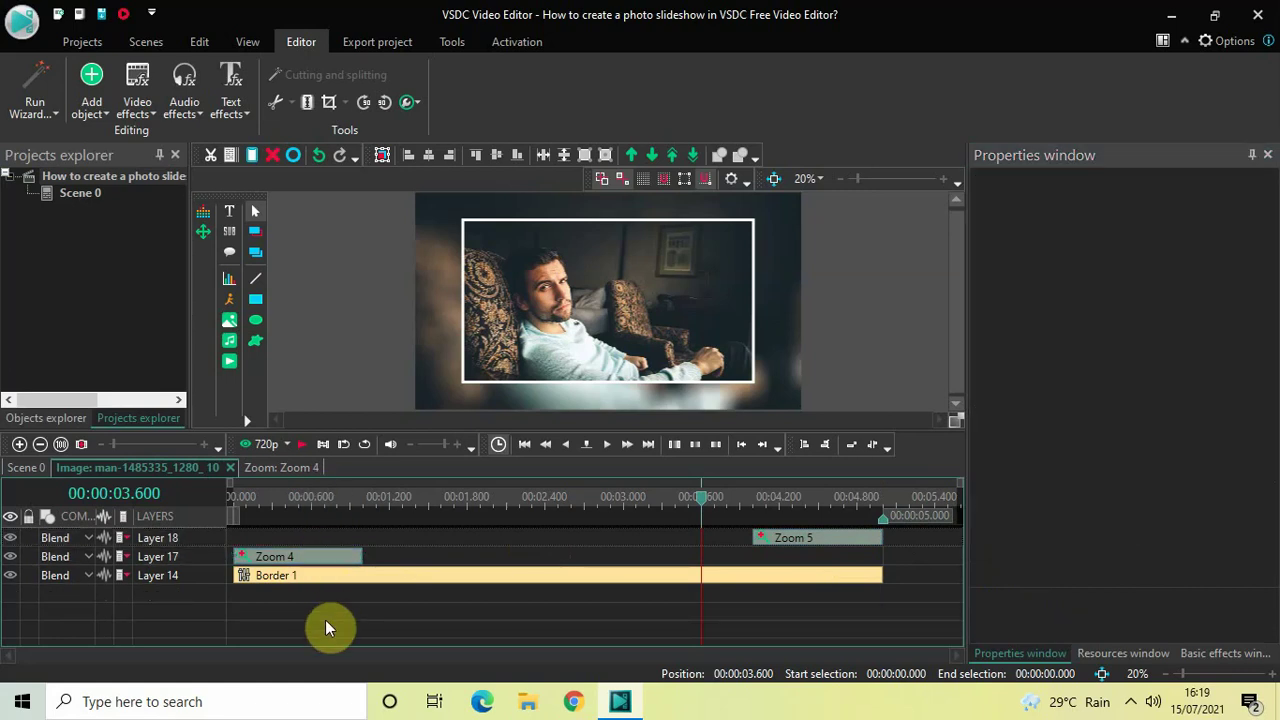
click(306, 554)
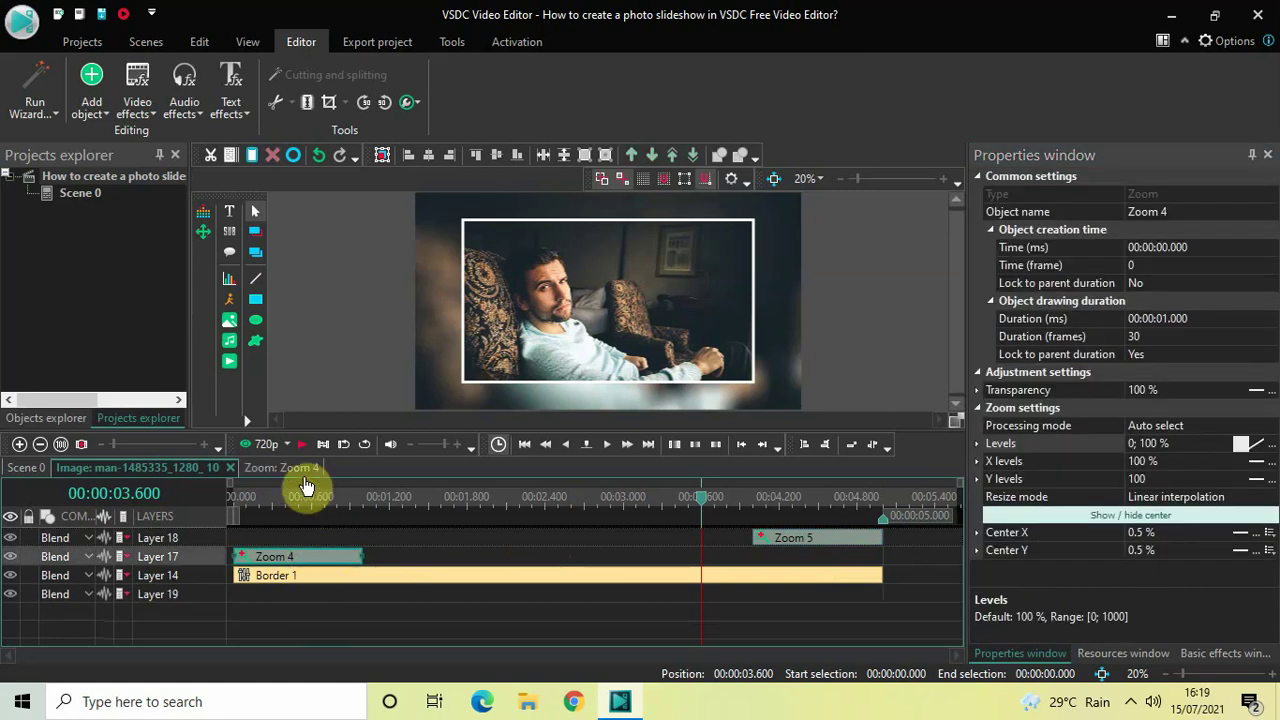
click(283, 557)
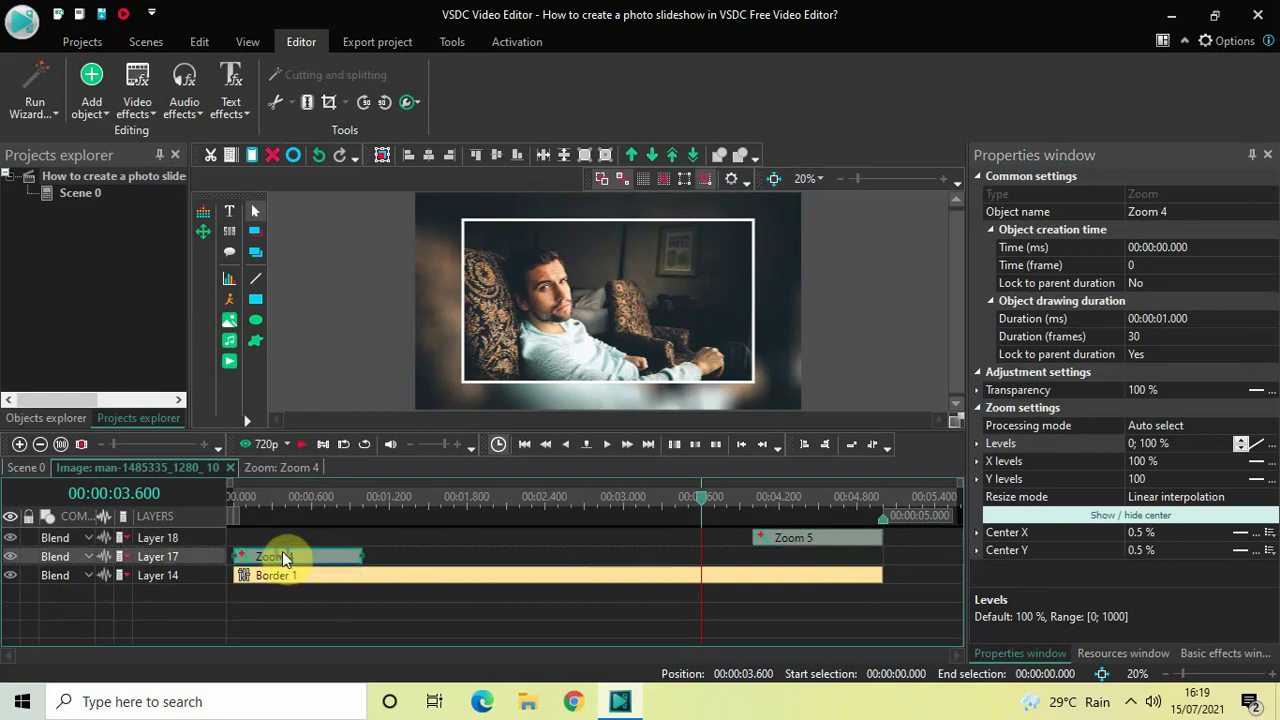
right_click(285, 558)
mouse_move(368, 280)
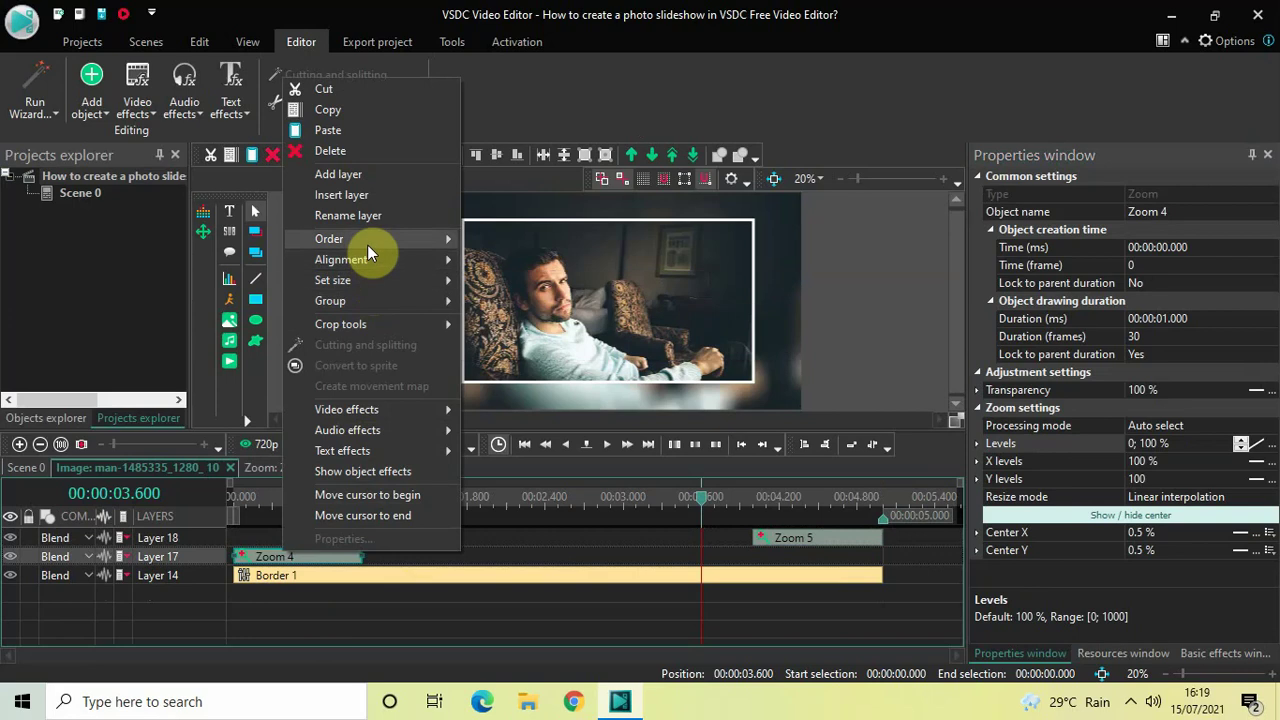
mouse_move(367, 241)
click(525, 240)
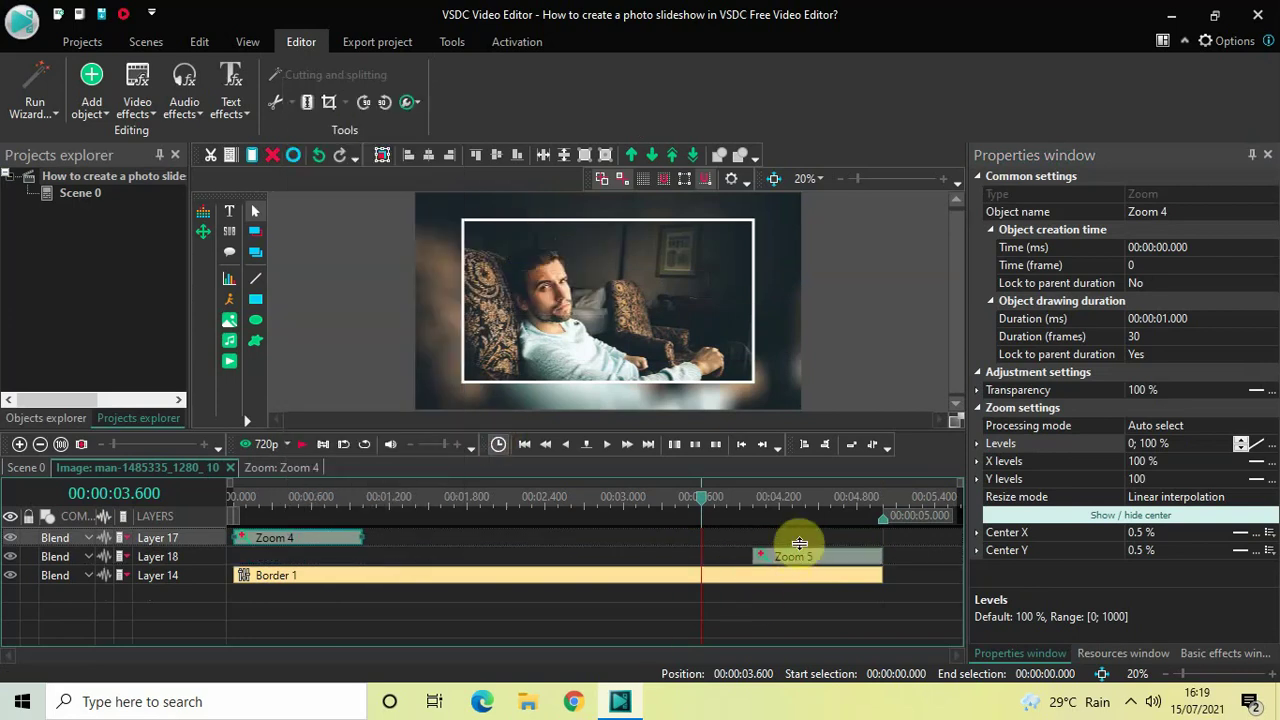
Move the closing Zoom effect onto the same layer as the opening Zoom effect, keeping its start at 00:00:04.000
drag(803, 560, 806, 480)
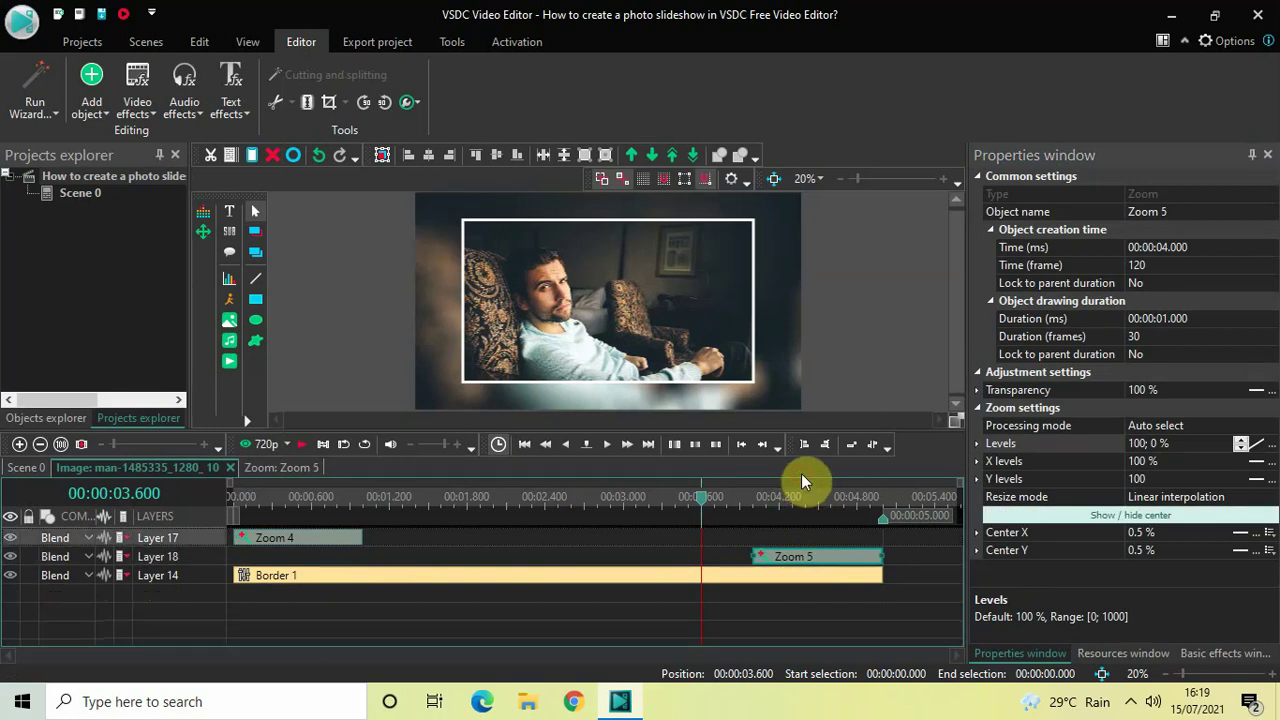
click(640, 618)
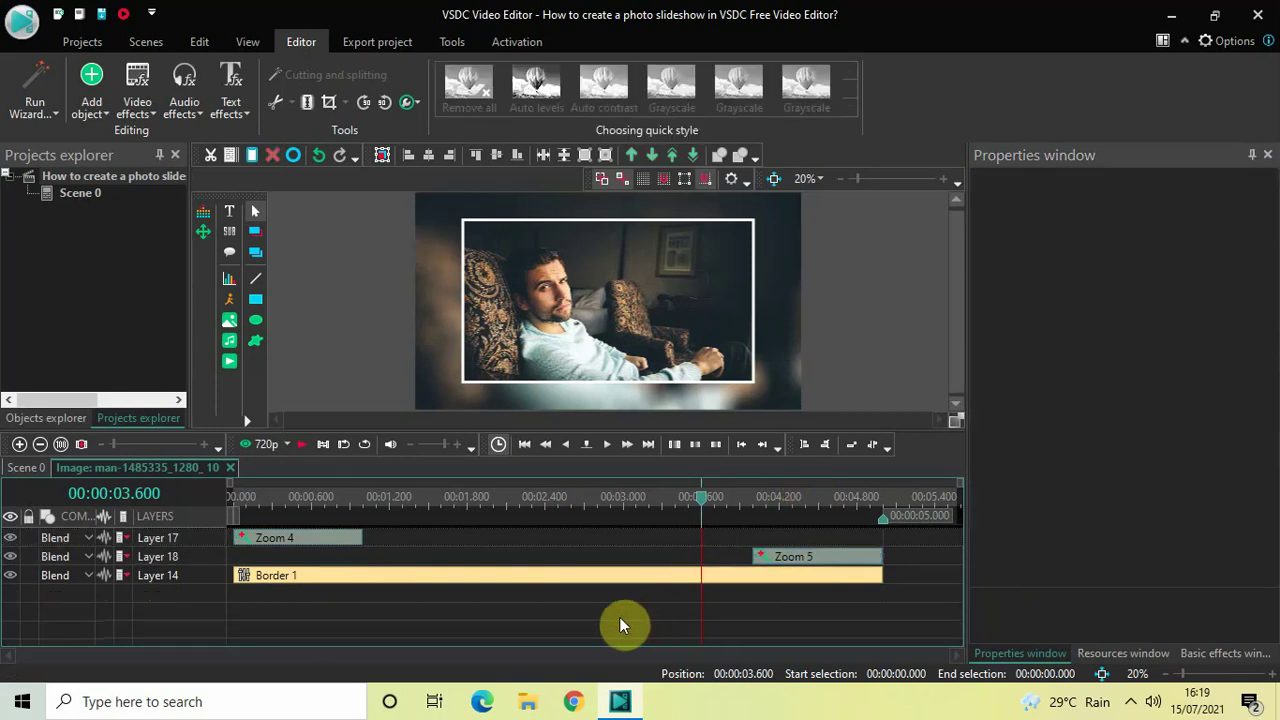
click(783, 558)
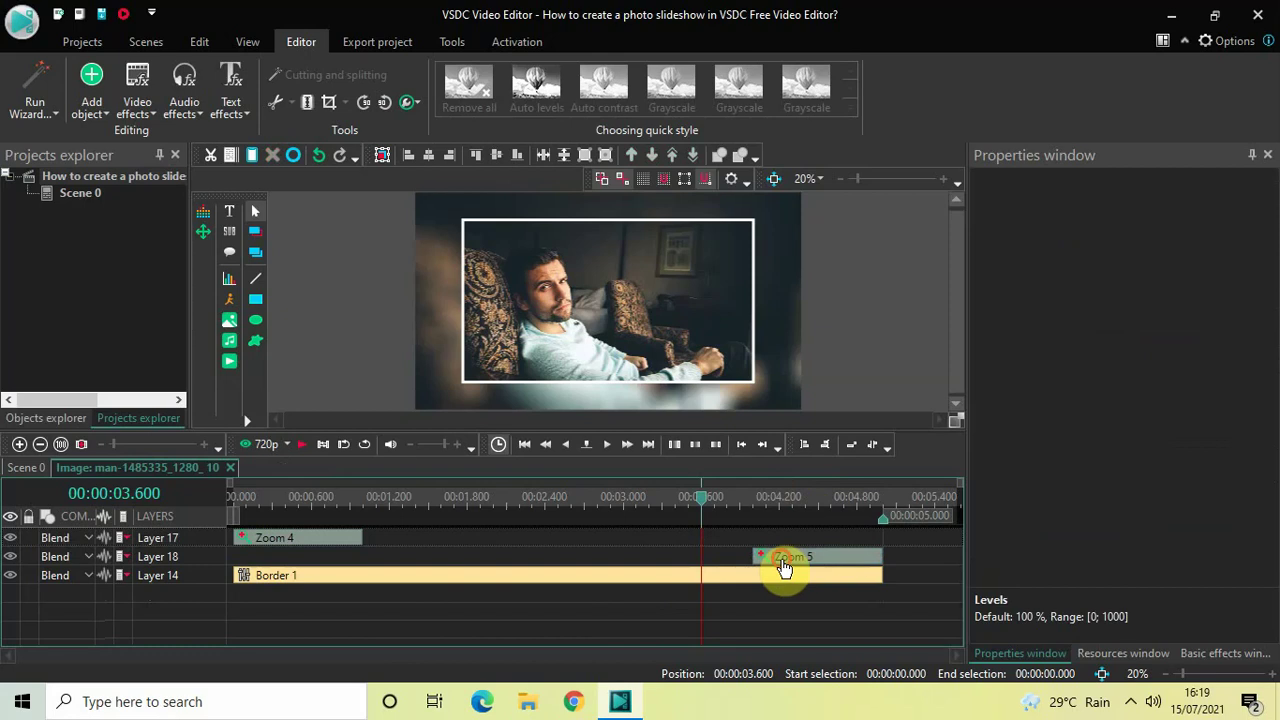
drag(783, 530, 780, 503)
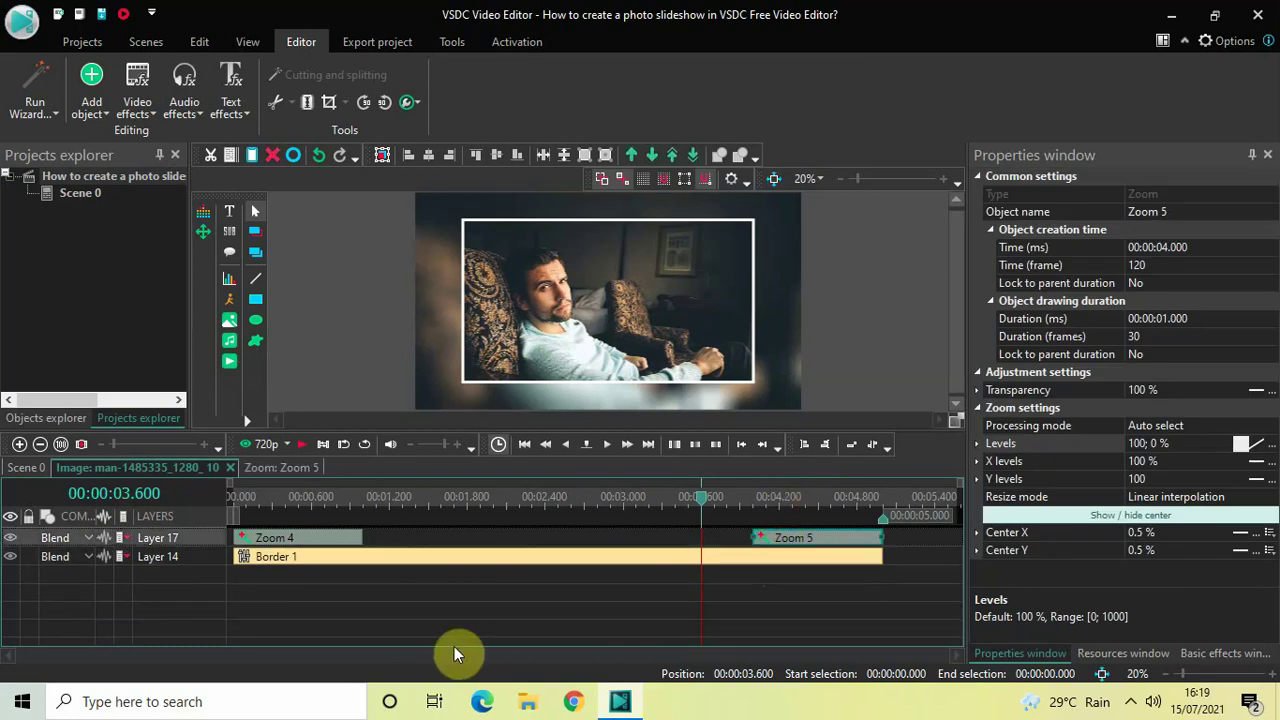
Return to Scene 0 and preview the slideshow from the beginning until the second photo has appeared
click(26, 467)
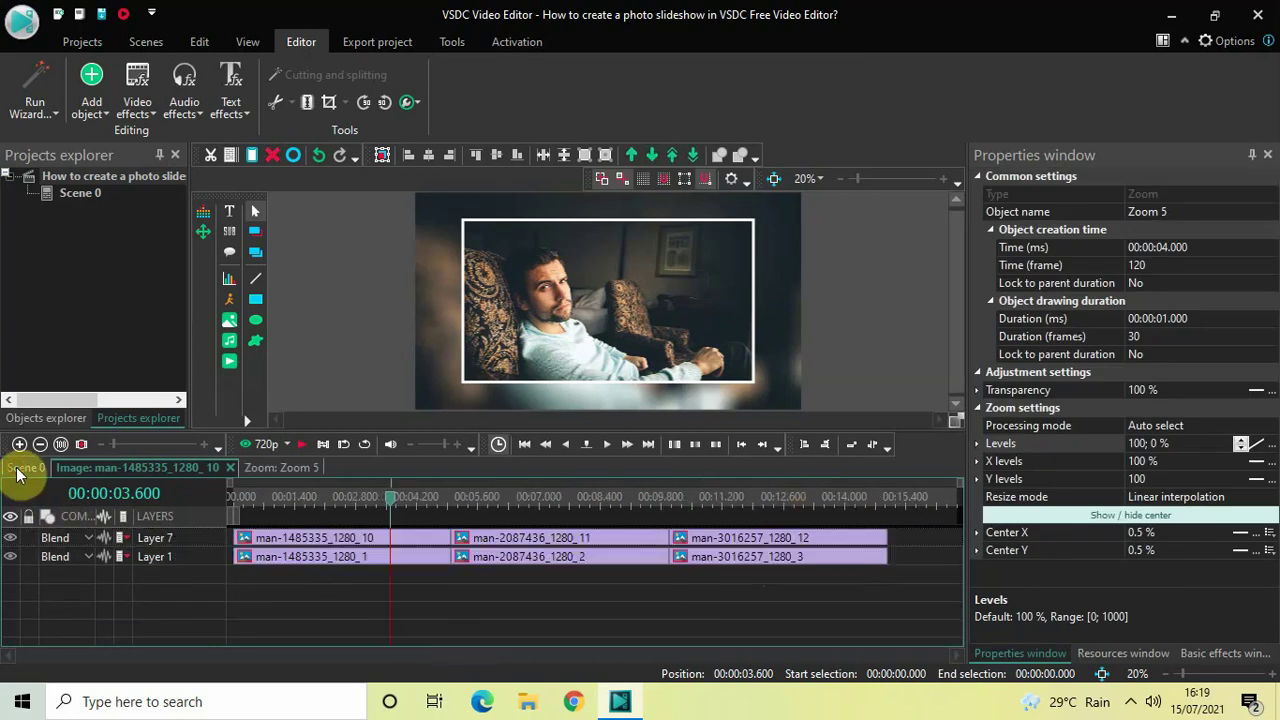
click(233, 497)
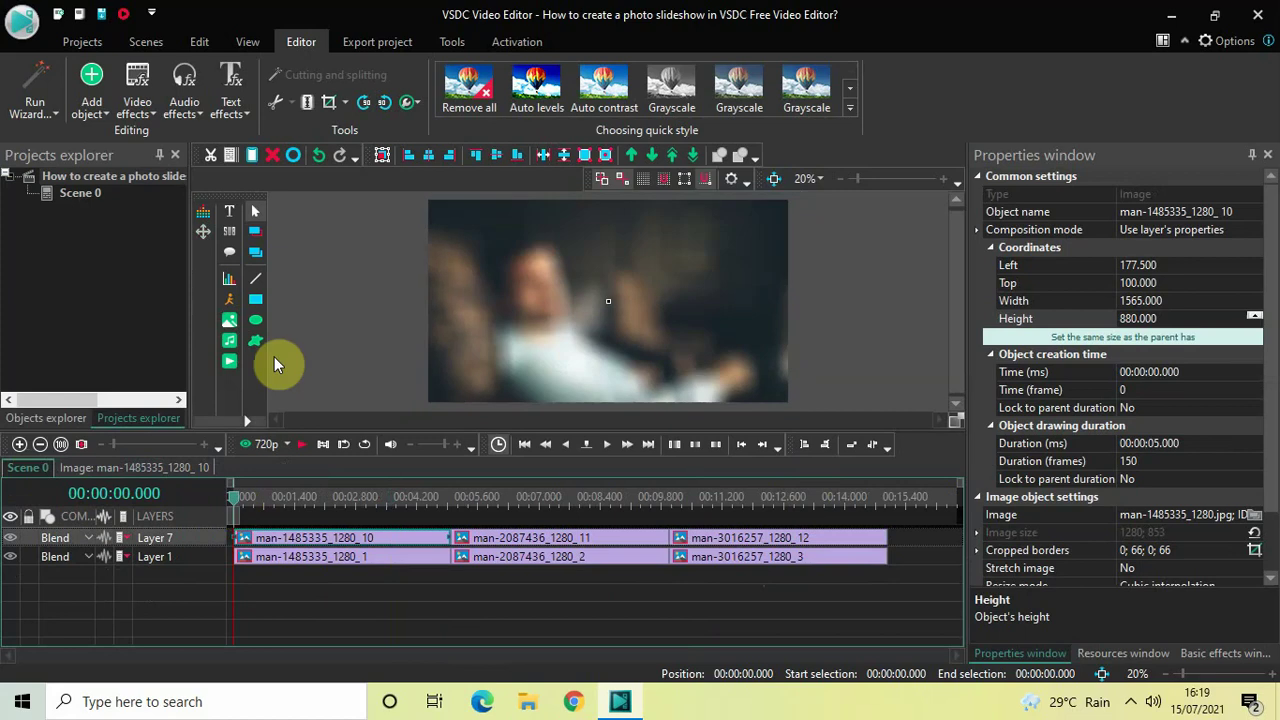
key(space)
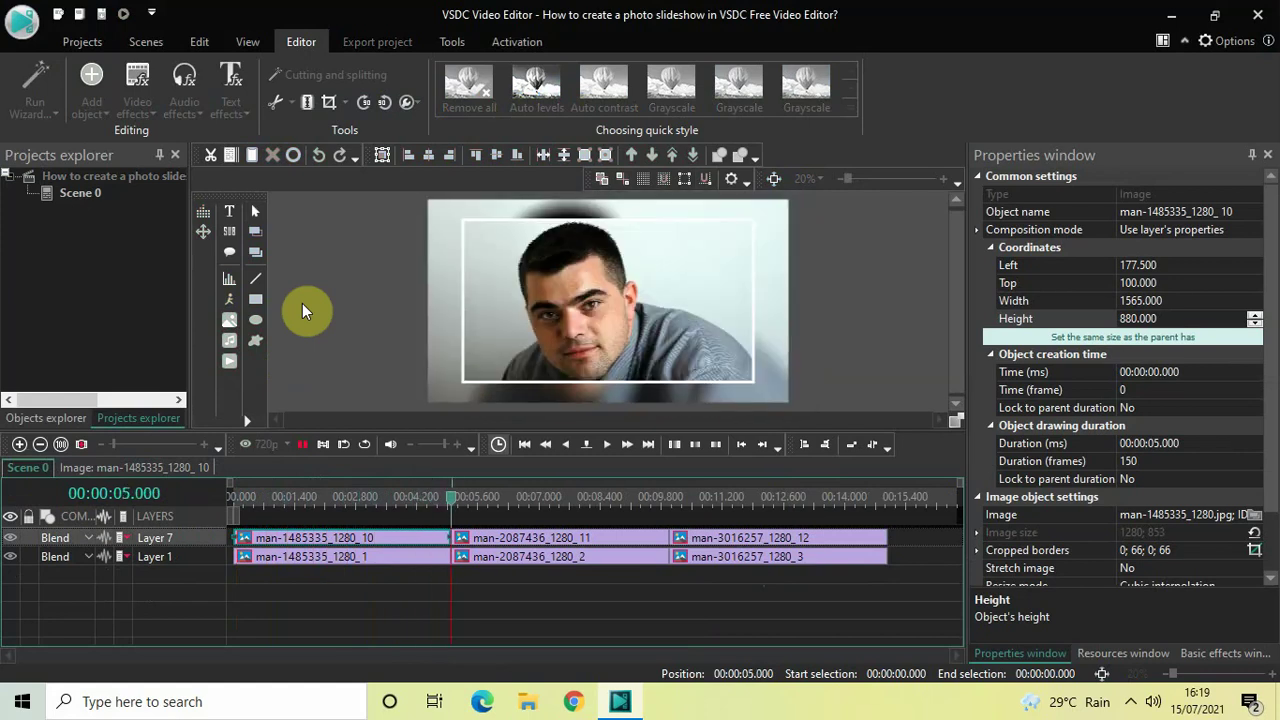
click(302, 303)
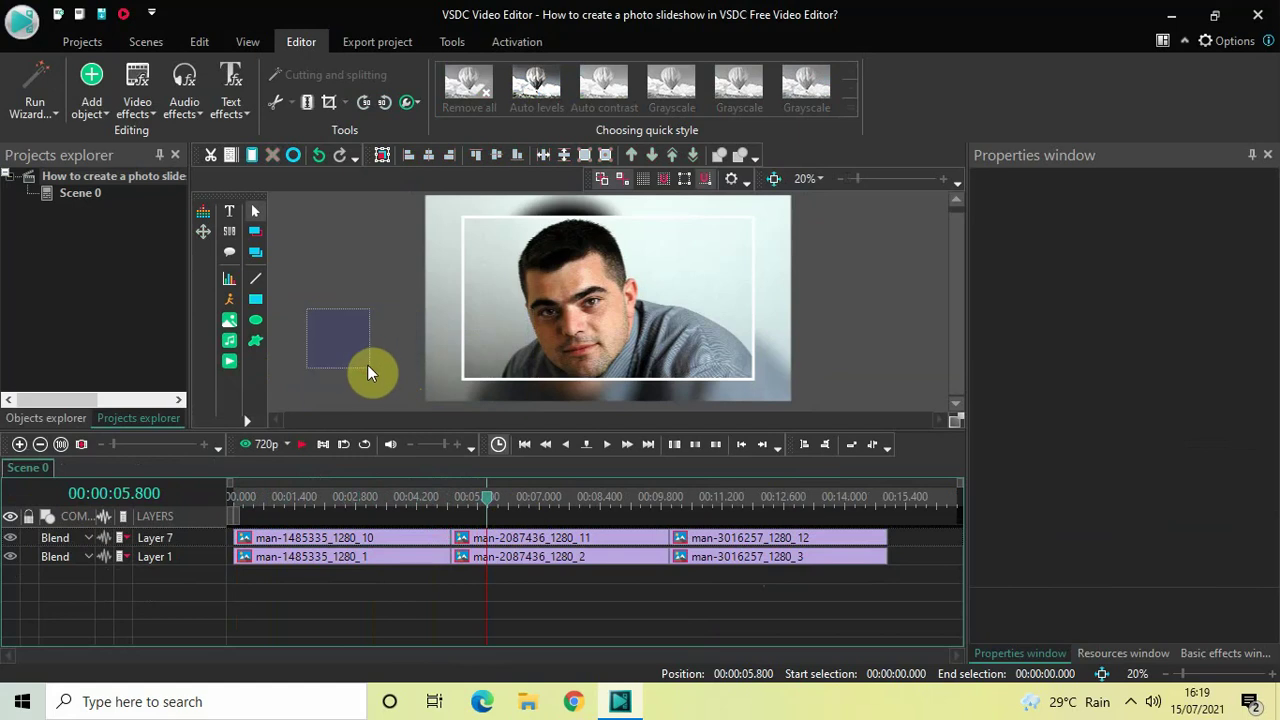
Add a Zoom effect to the second photo's upper copy, starting from the cursor position at 00:00:00.000
double_click(553, 540)
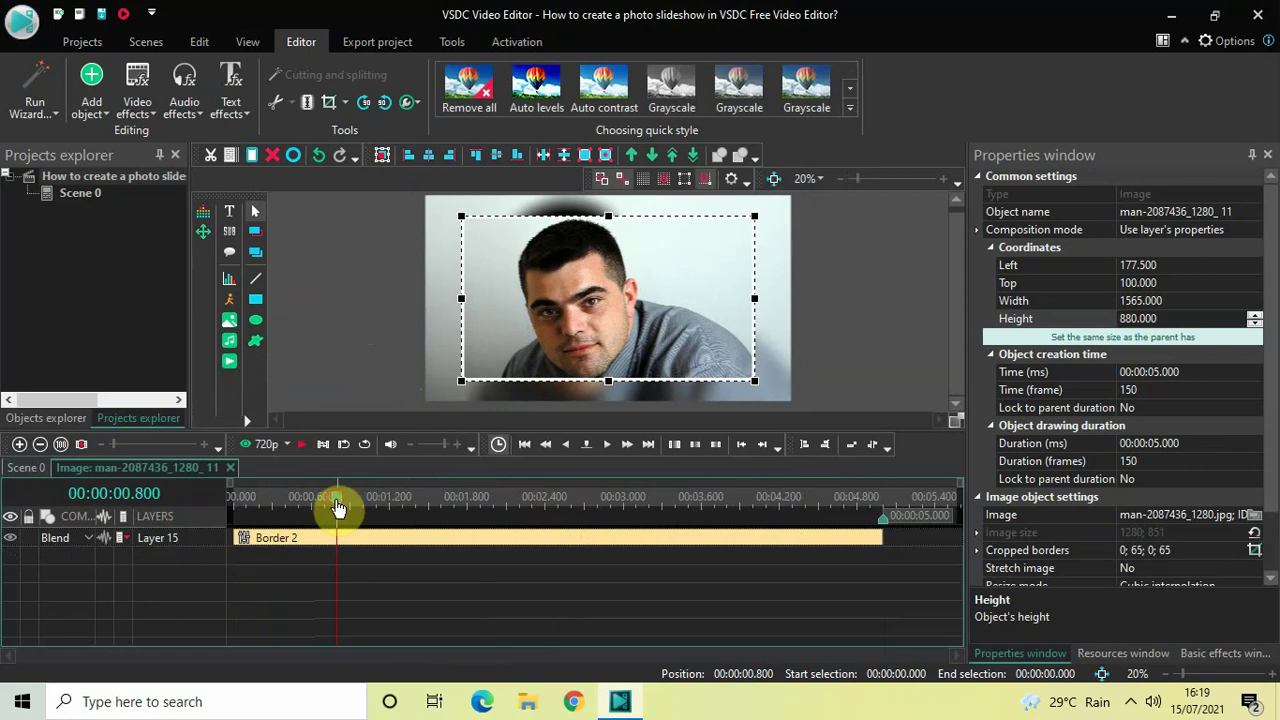
drag(337, 505, 171, 514)
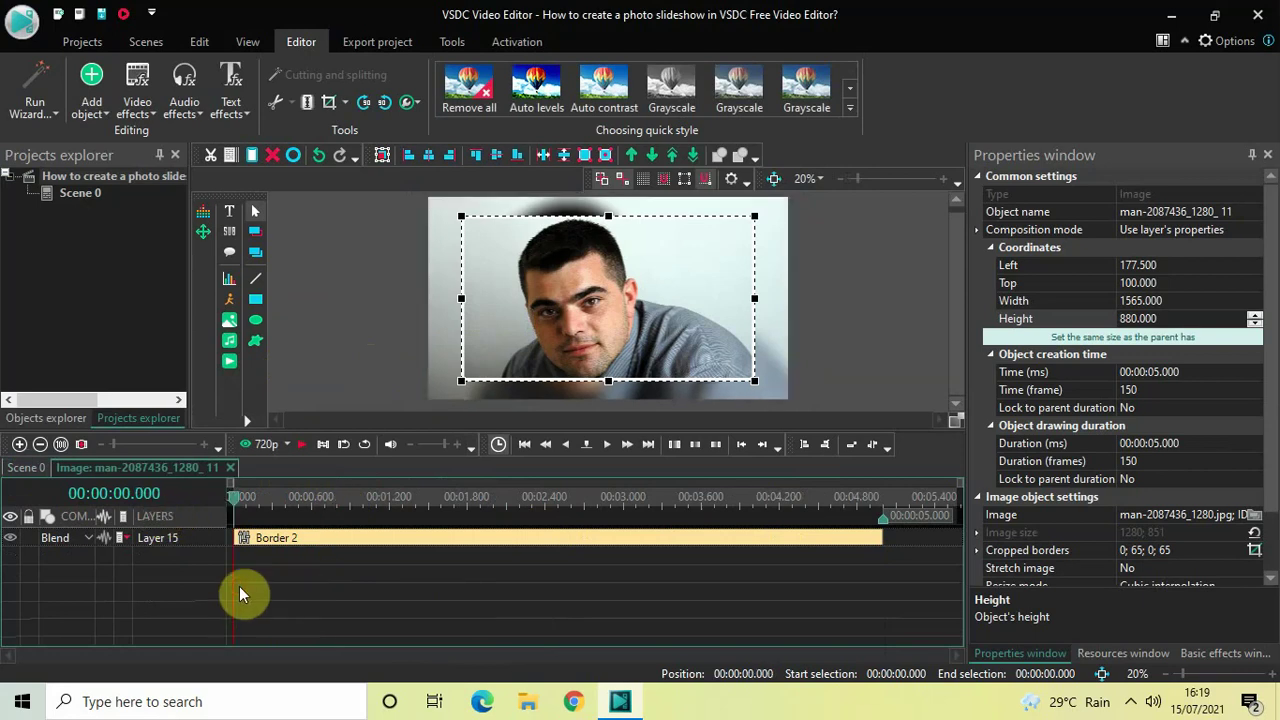
click(130, 113)
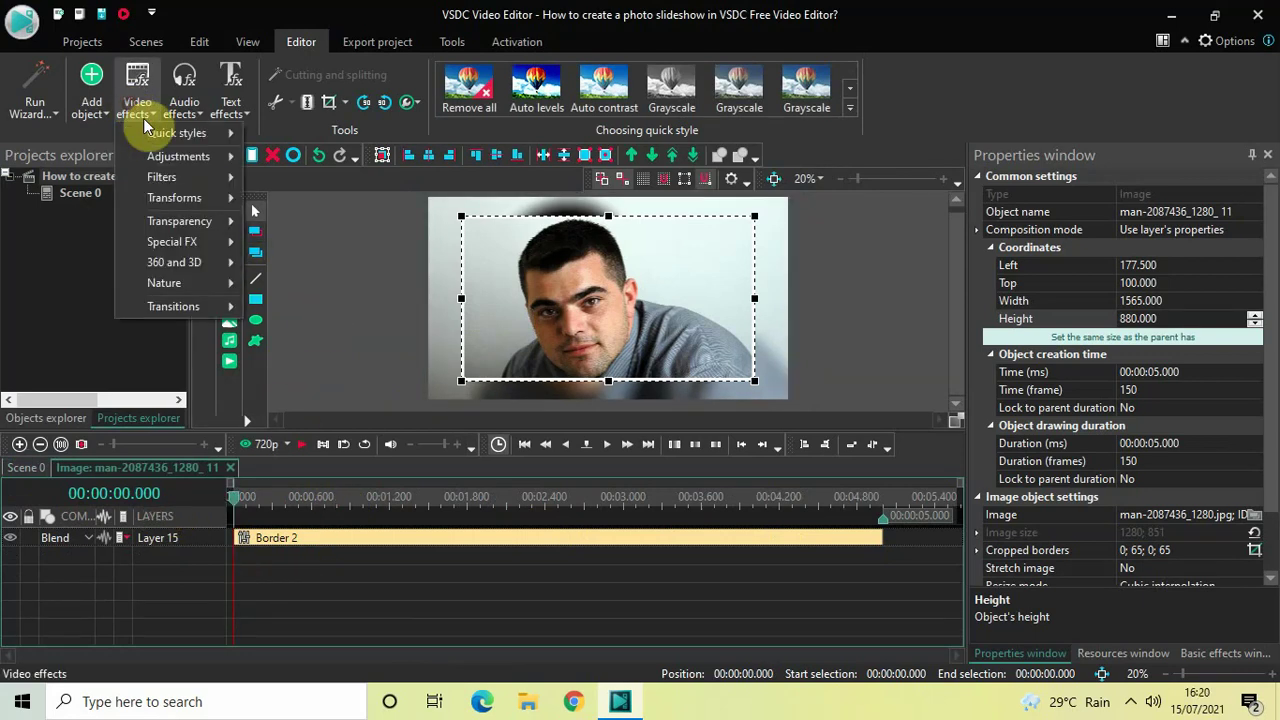
mouse_move(213, 199)
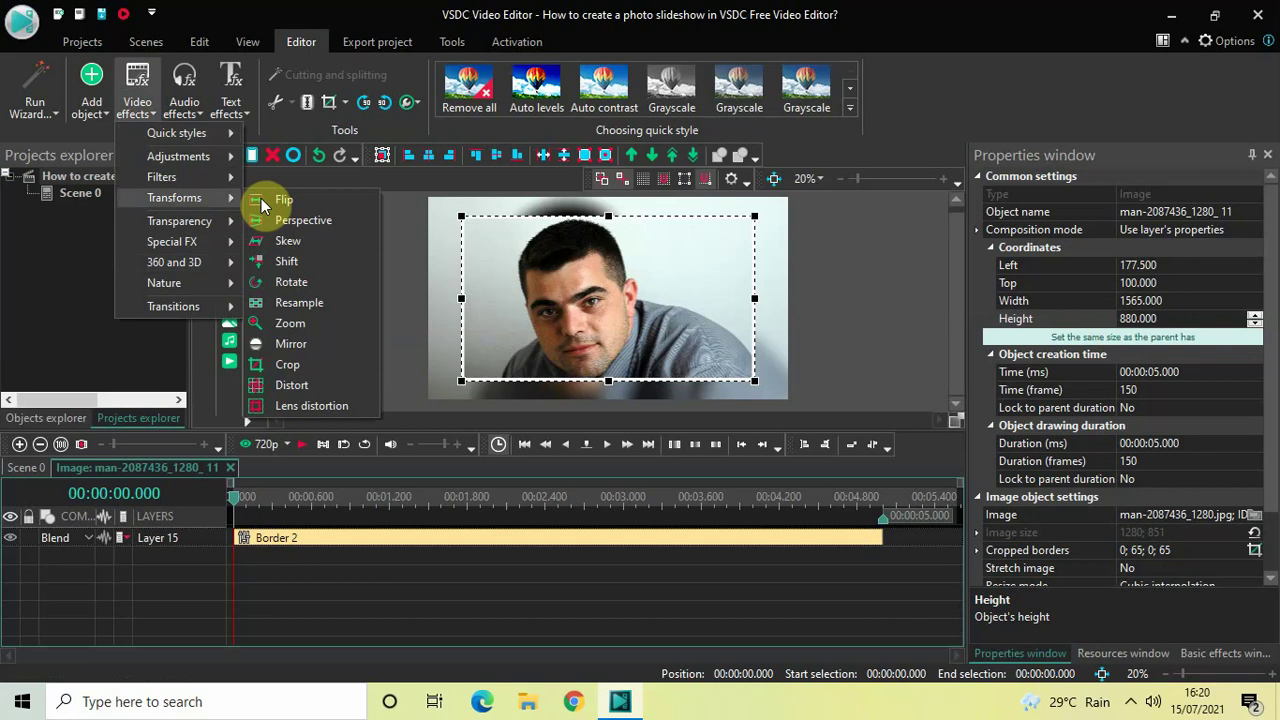
click(319, 326)
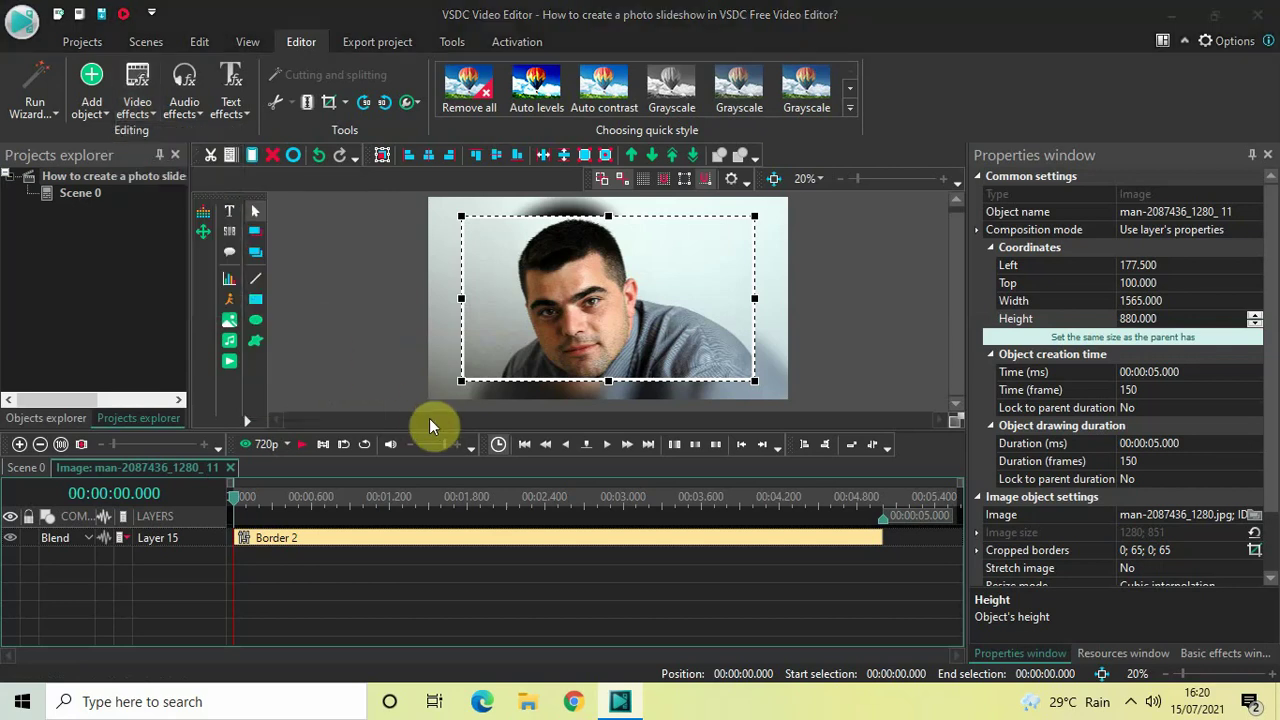
click(791, 432)
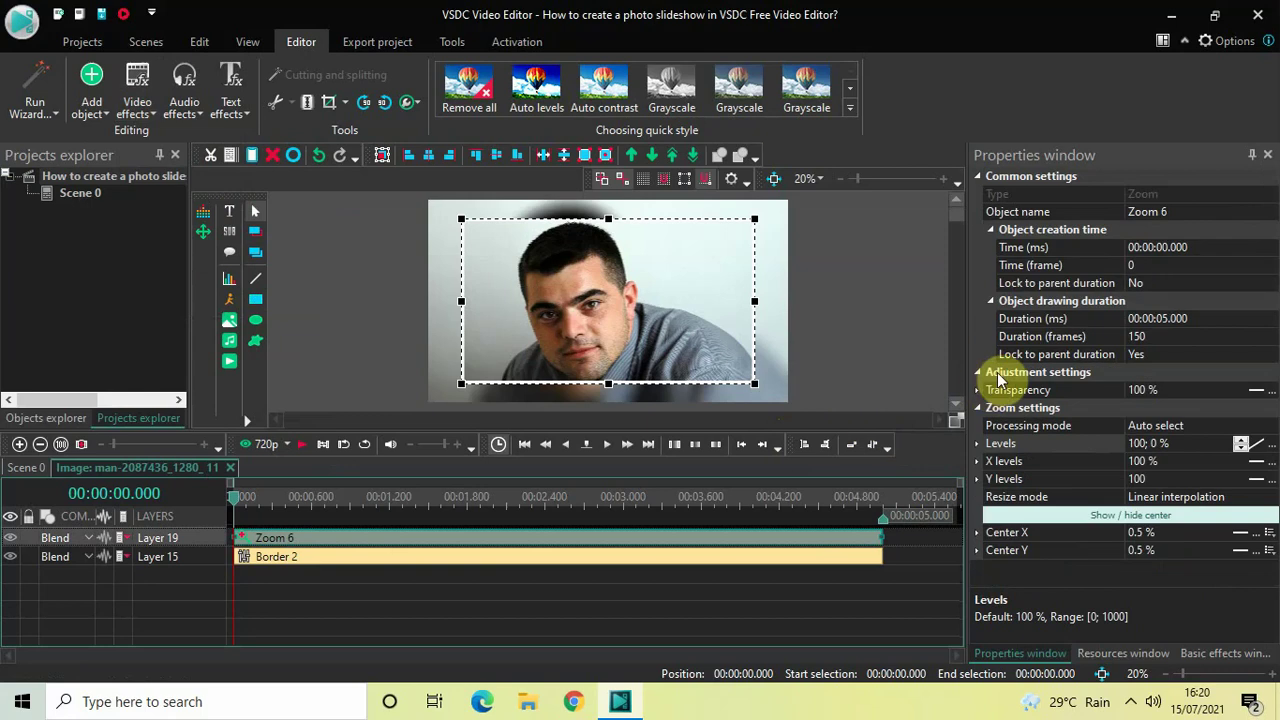
Set the drawing duration of the second photo's Zoom effect to 00:00:01.000
click(1163, 320)
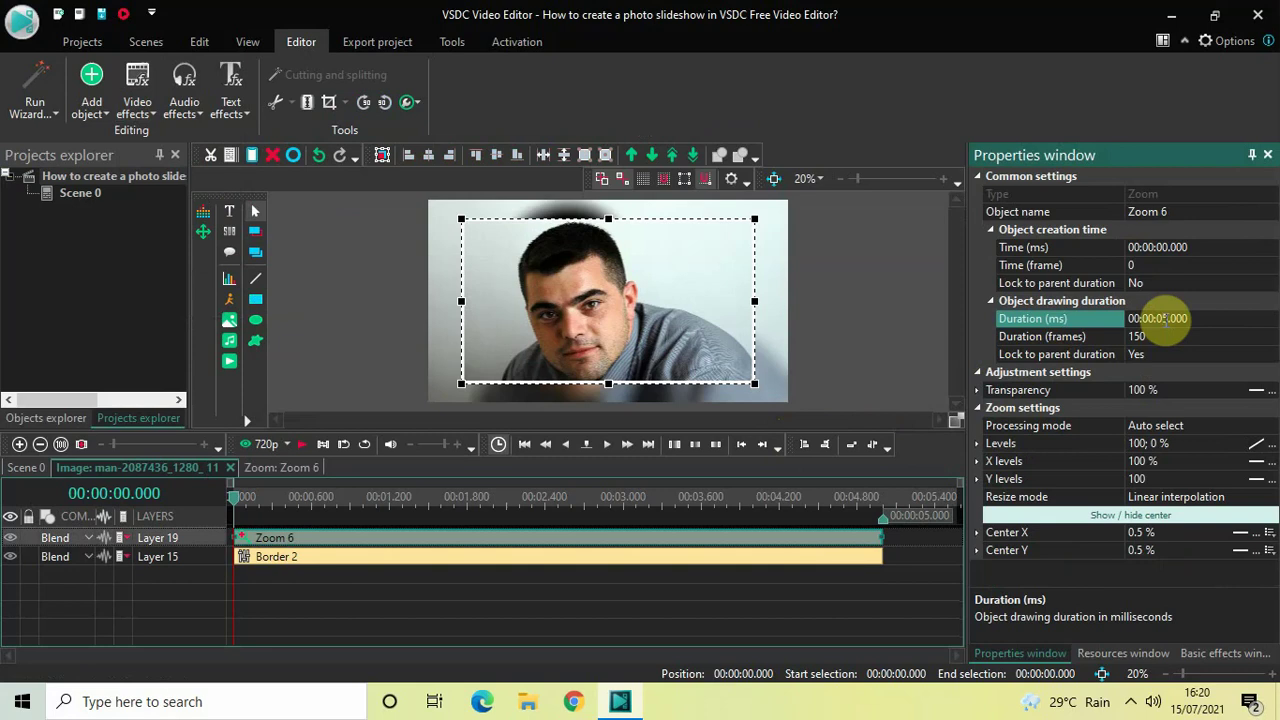
double_click(1163, 320)
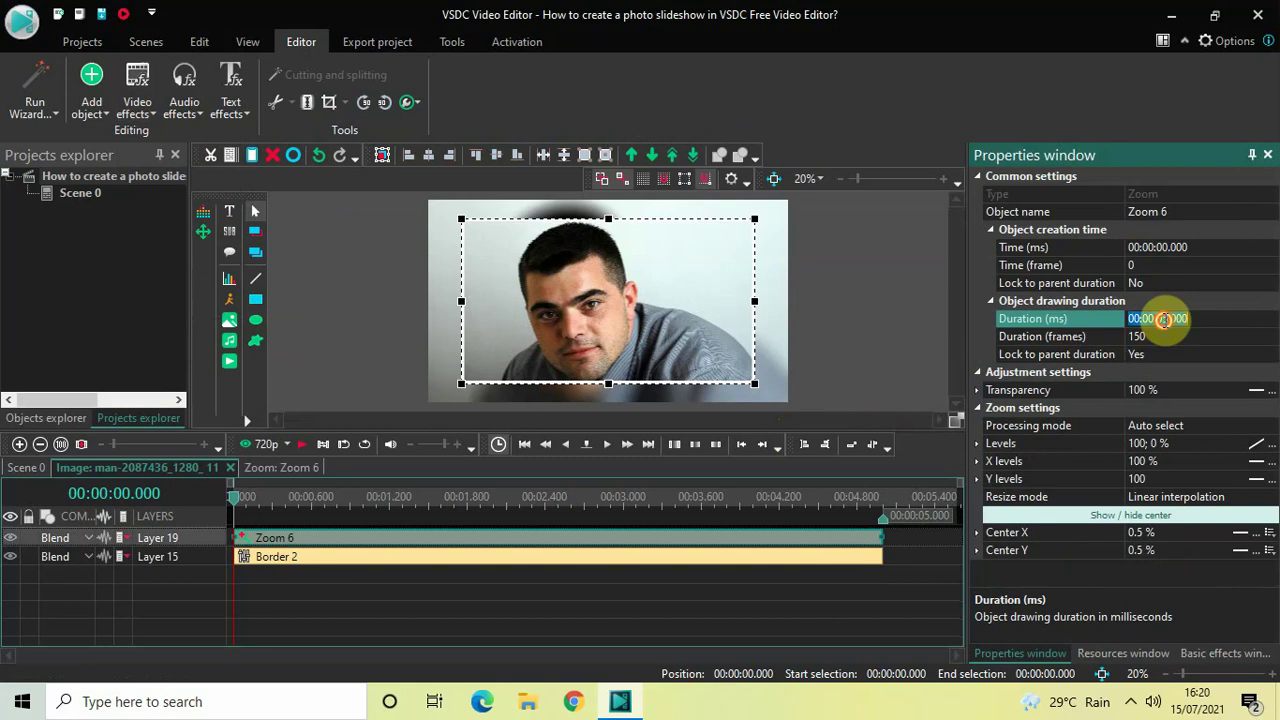
click(1163, 320)
key(Return)
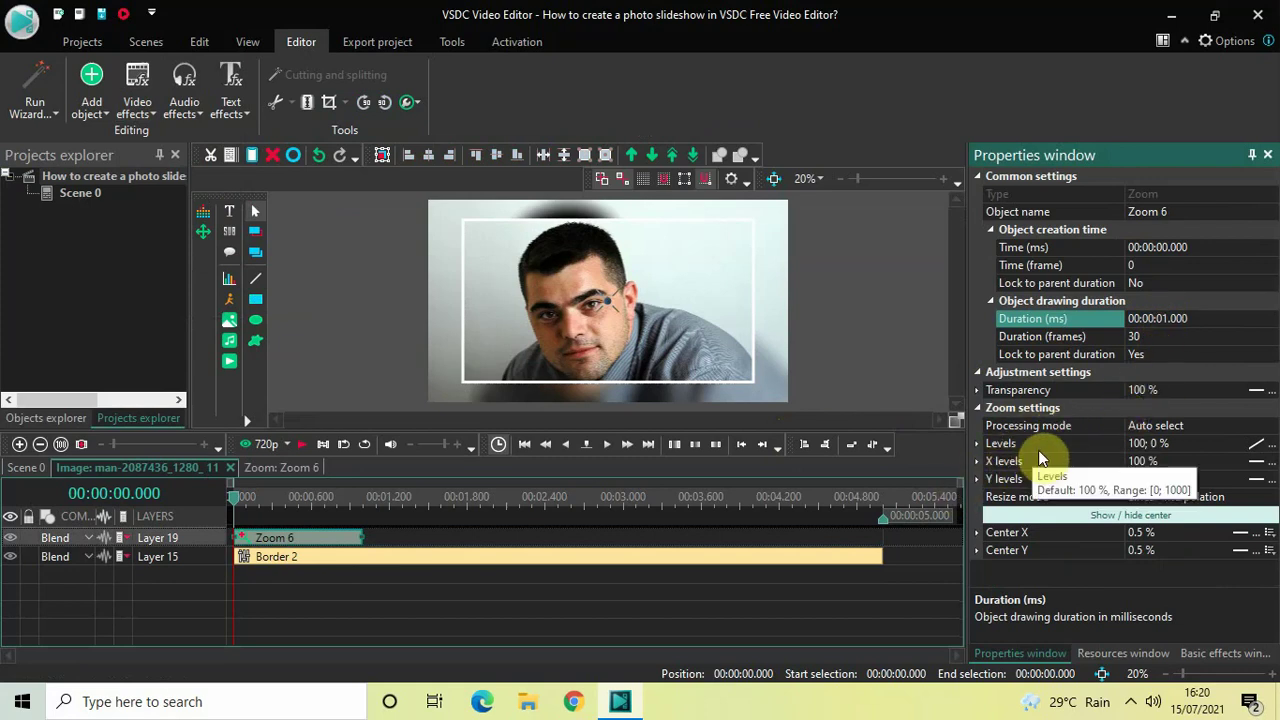
Set the Levels of the second photo's opening Zoom effect to 0; 100 % and deselect it
click(1180, 443)
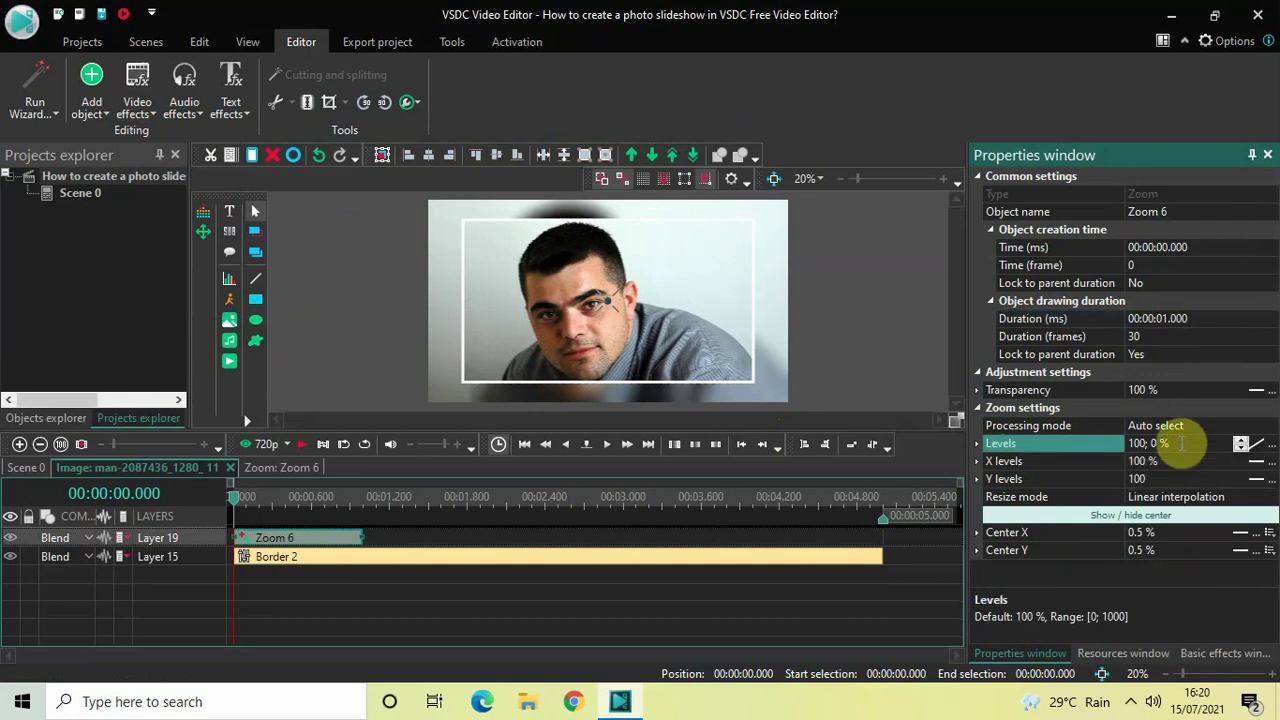
key(ctrl+a)
key(BackSpace)
text(0; )
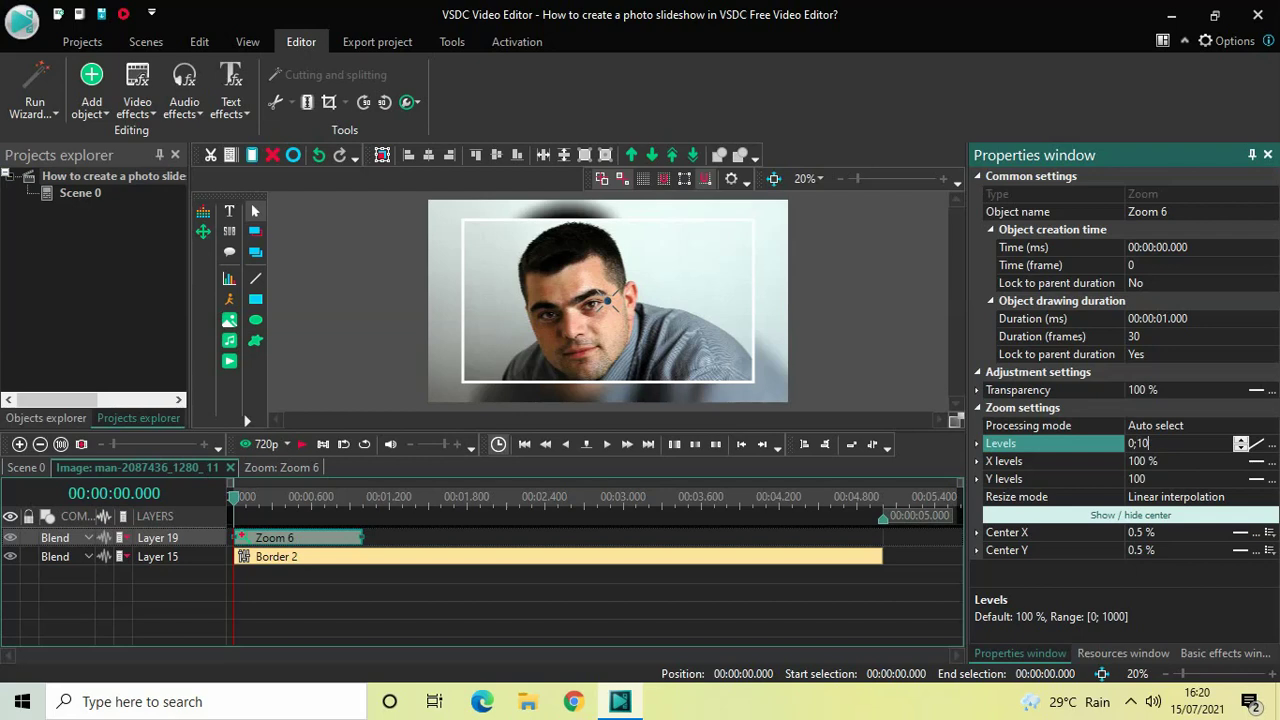
text(100)
key(Return)
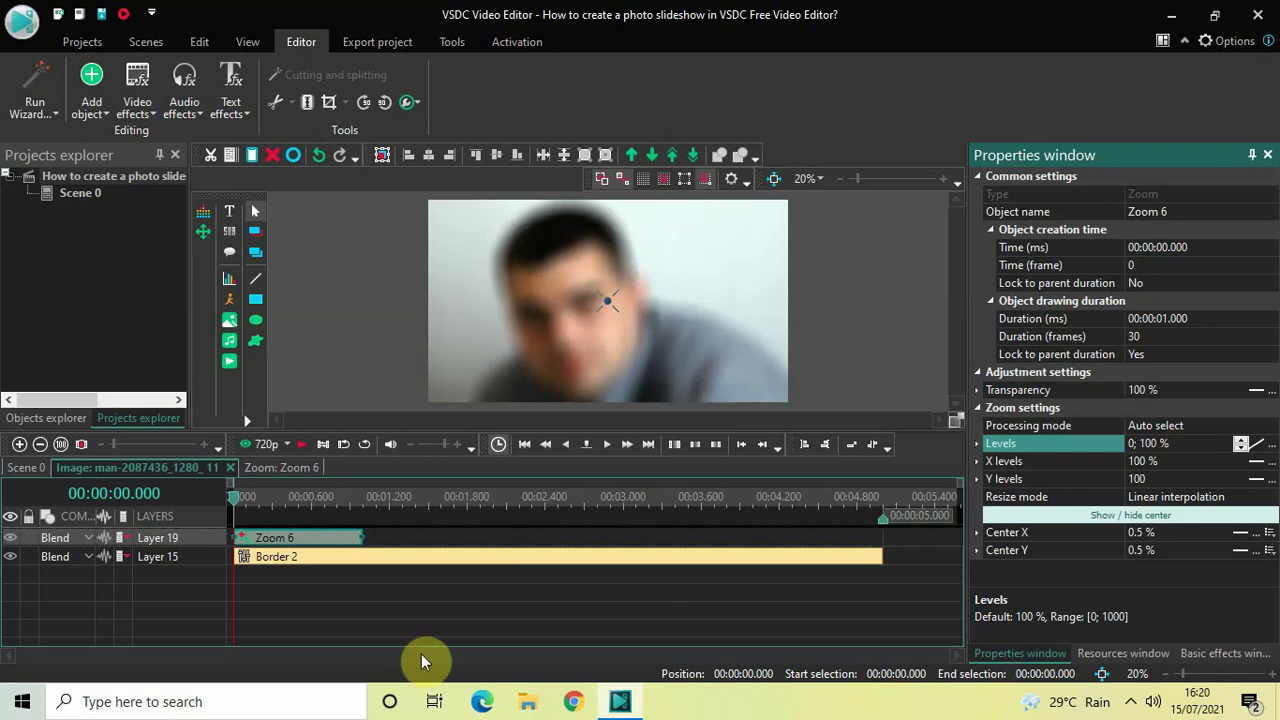
click(484, 607)
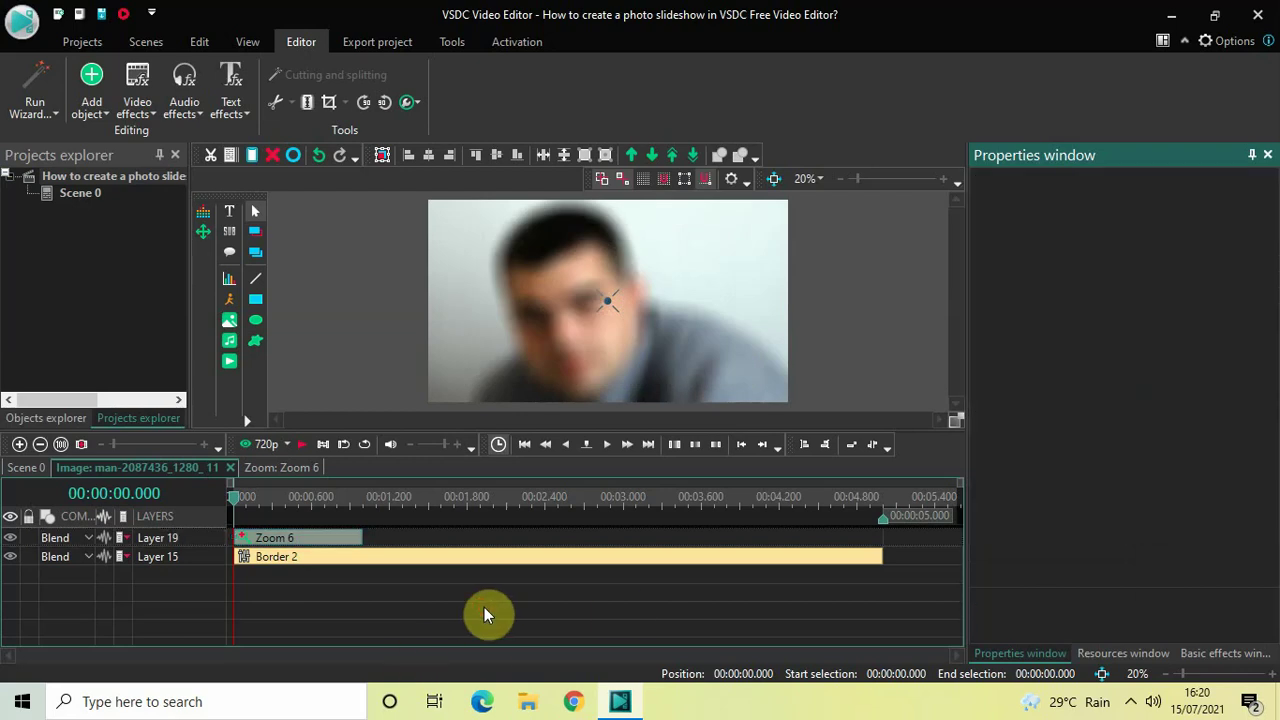
Duplicate the second photo's opening Zoom effect and place the copy on the same layer, starting at 00:00:04.000
click(307, 543)
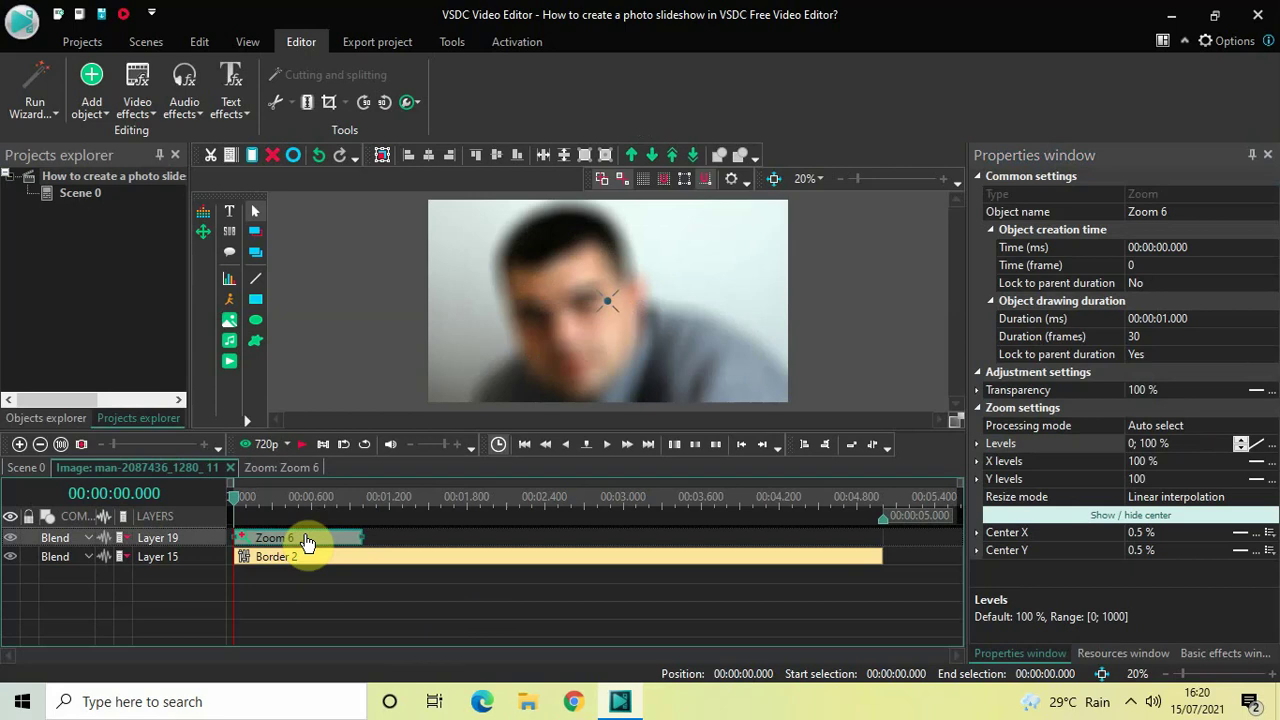
key(ctrl+v)
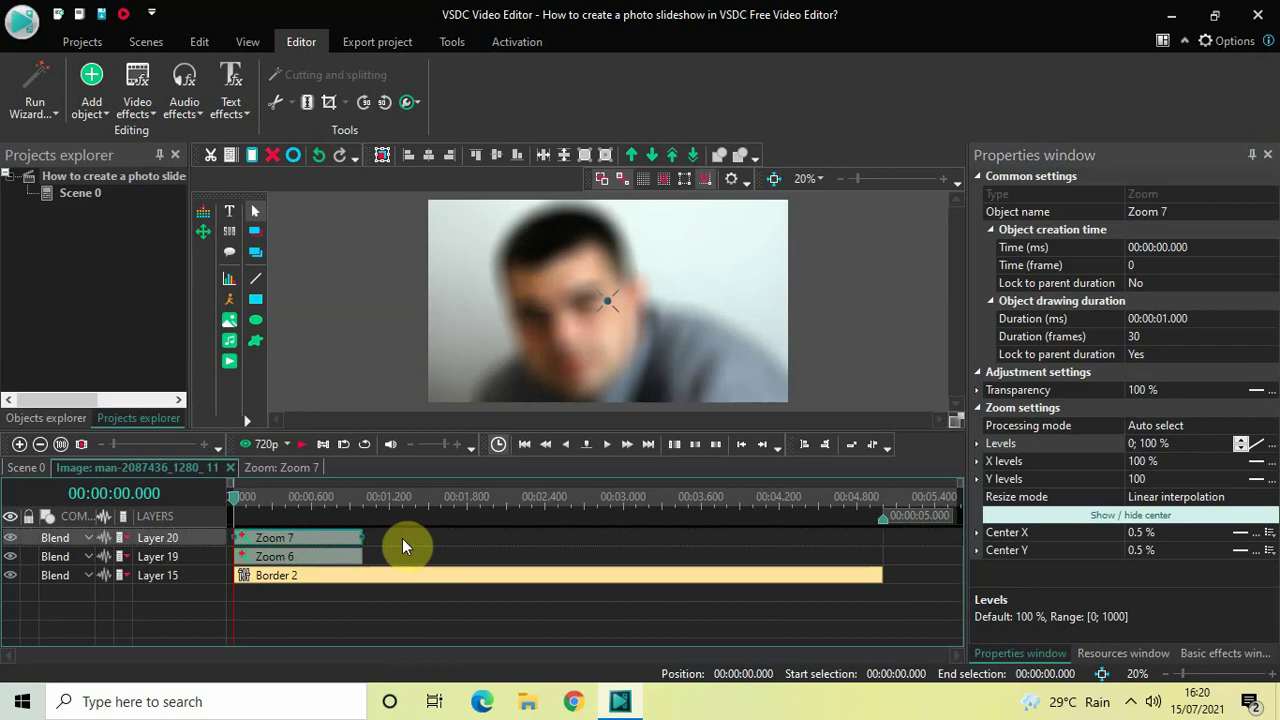
drag(337, 546, 419, 543)
drag(595, 548, 788, 541)
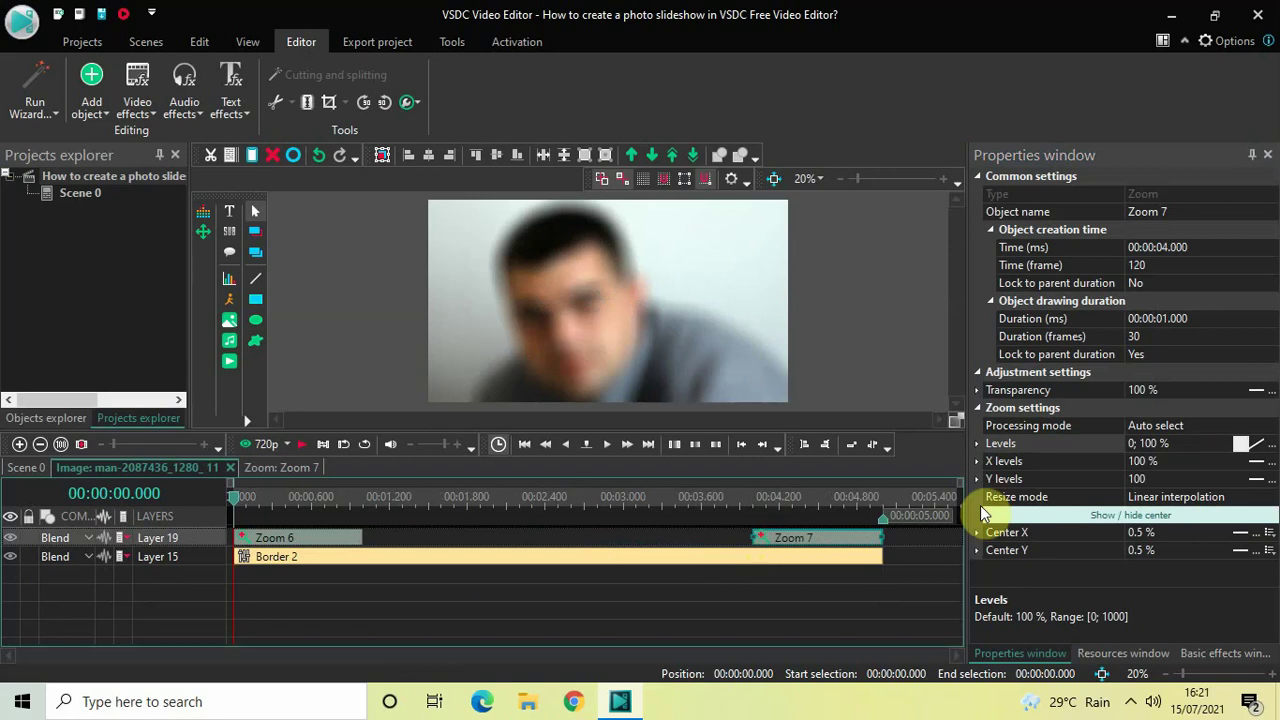
Set the Levels of the second photo's closing Zoom effect to 100; 0 % and return to Scene 0
click(1184, 447)
key(ctrl+a)
key(BackSpace)
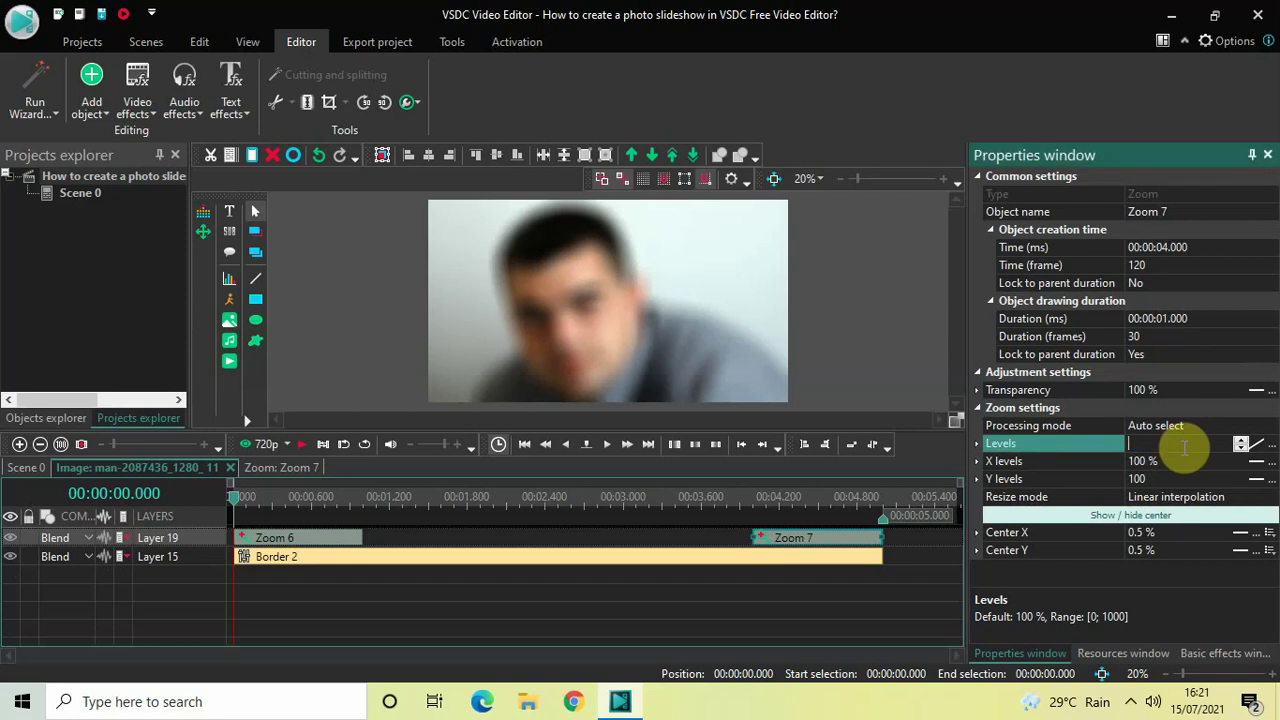
text(100; 0 %)
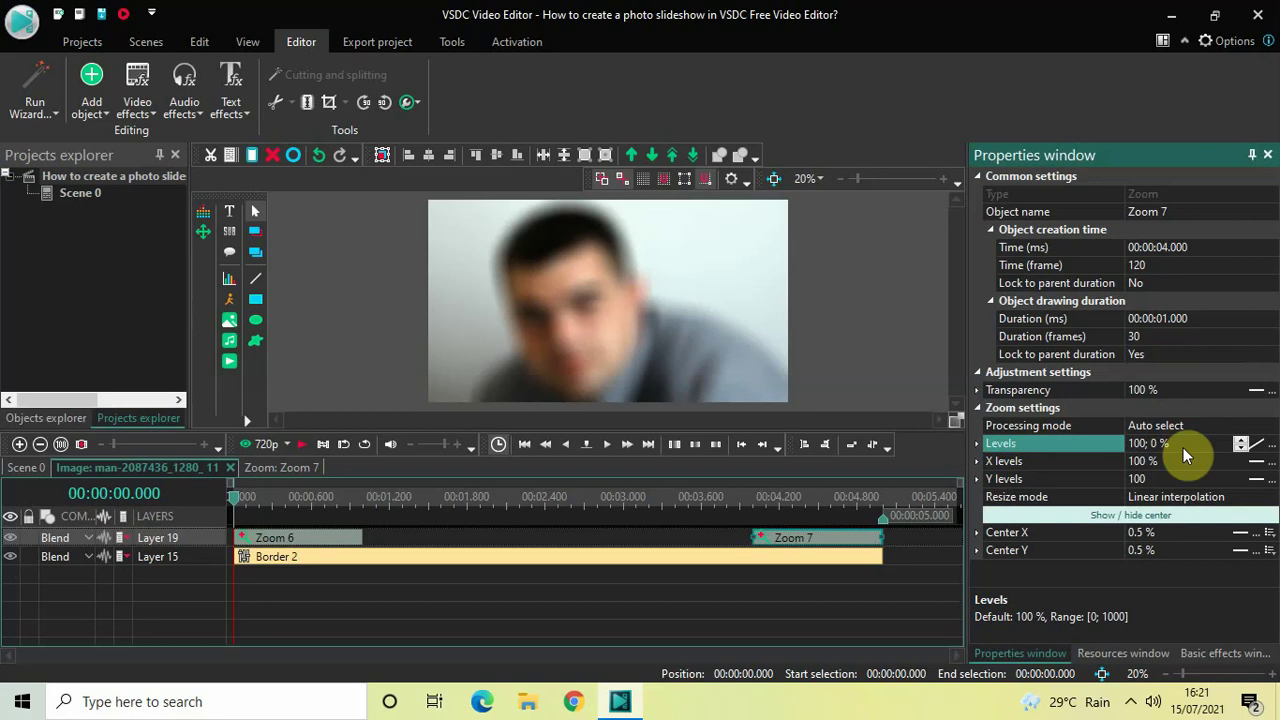
click(585, 604)
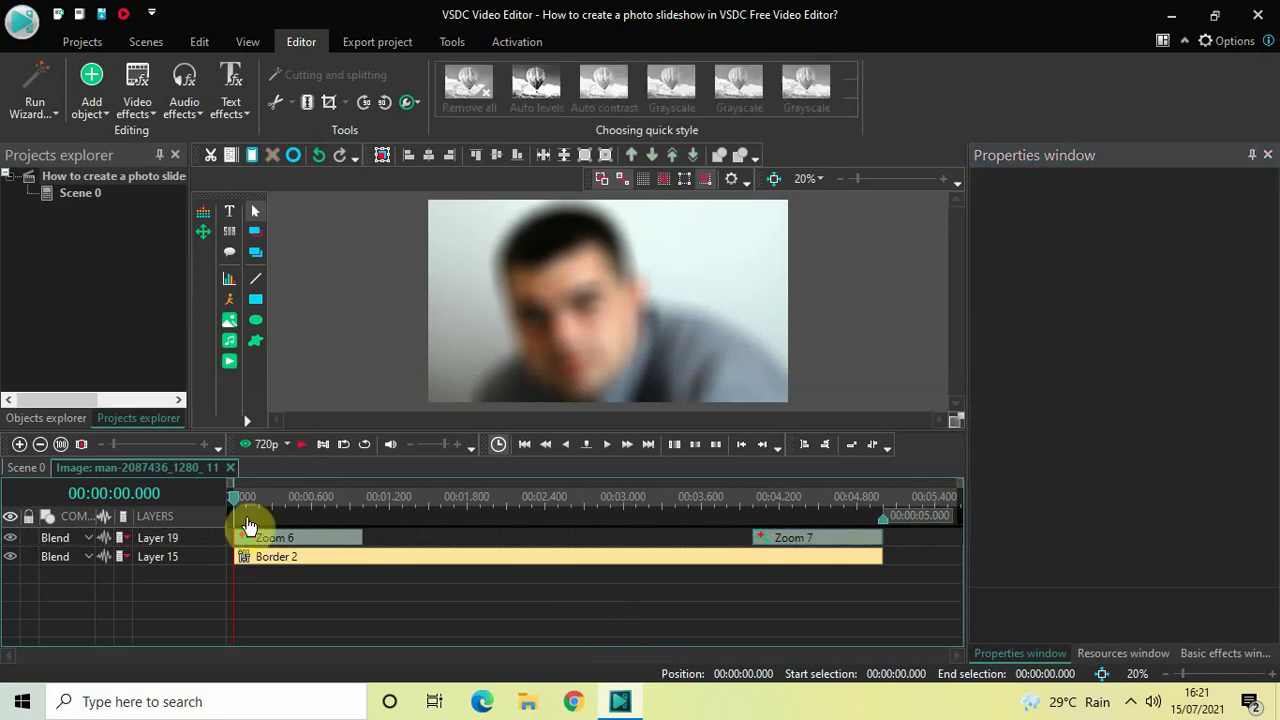
click(26, 469)
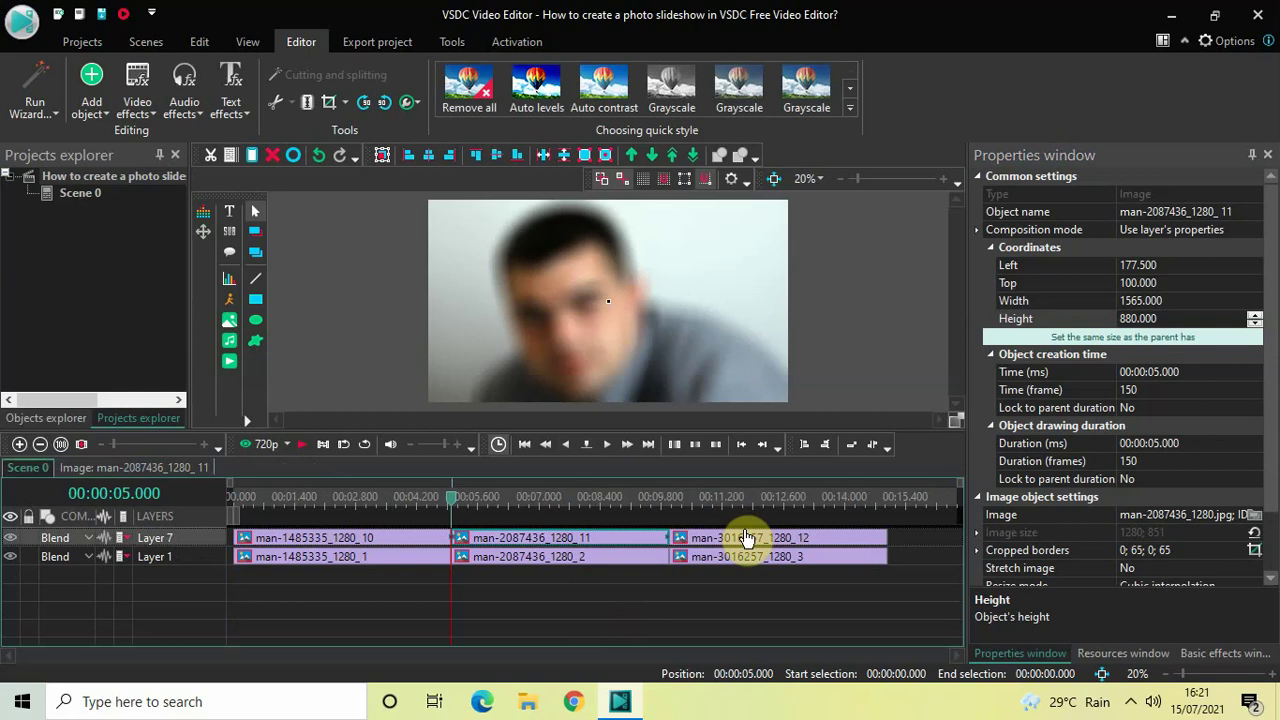
mouse_move(751, 543)
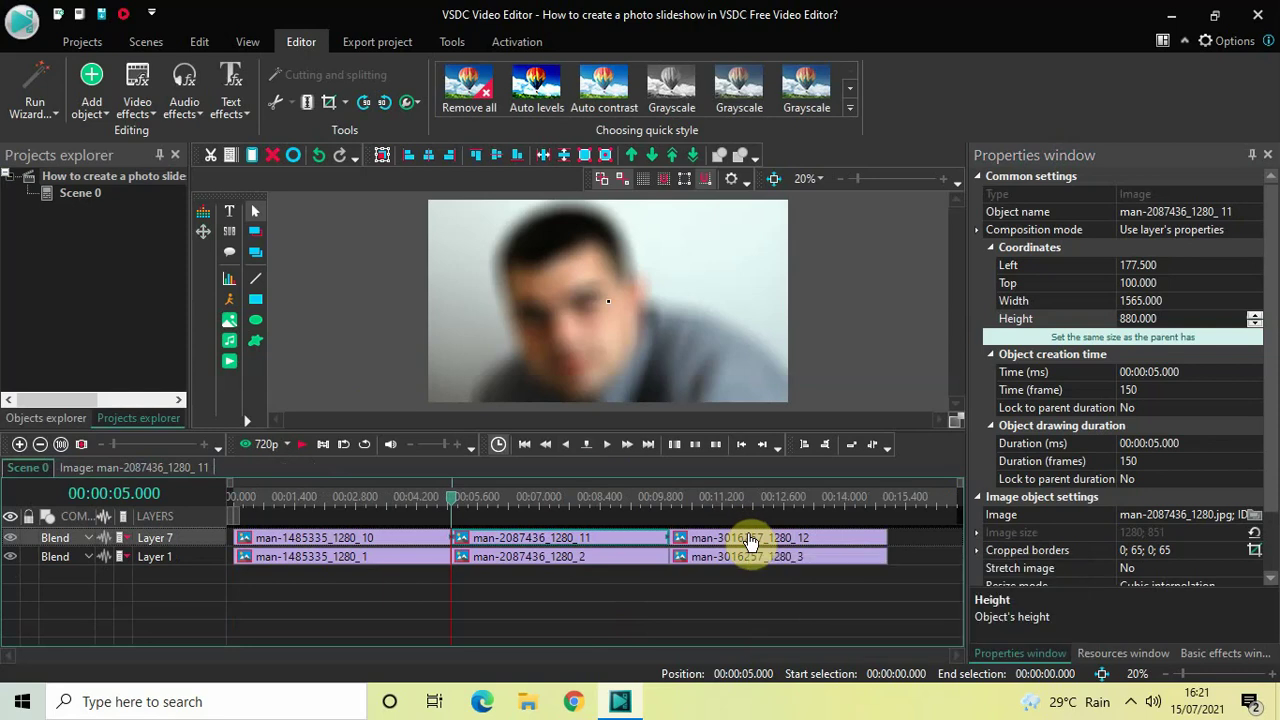
Open the third photo's centred copy, duplicate its opening Zoom effect and place the duplicate on the same layer, starting at 00:00:04.000
double_click(750, 540)
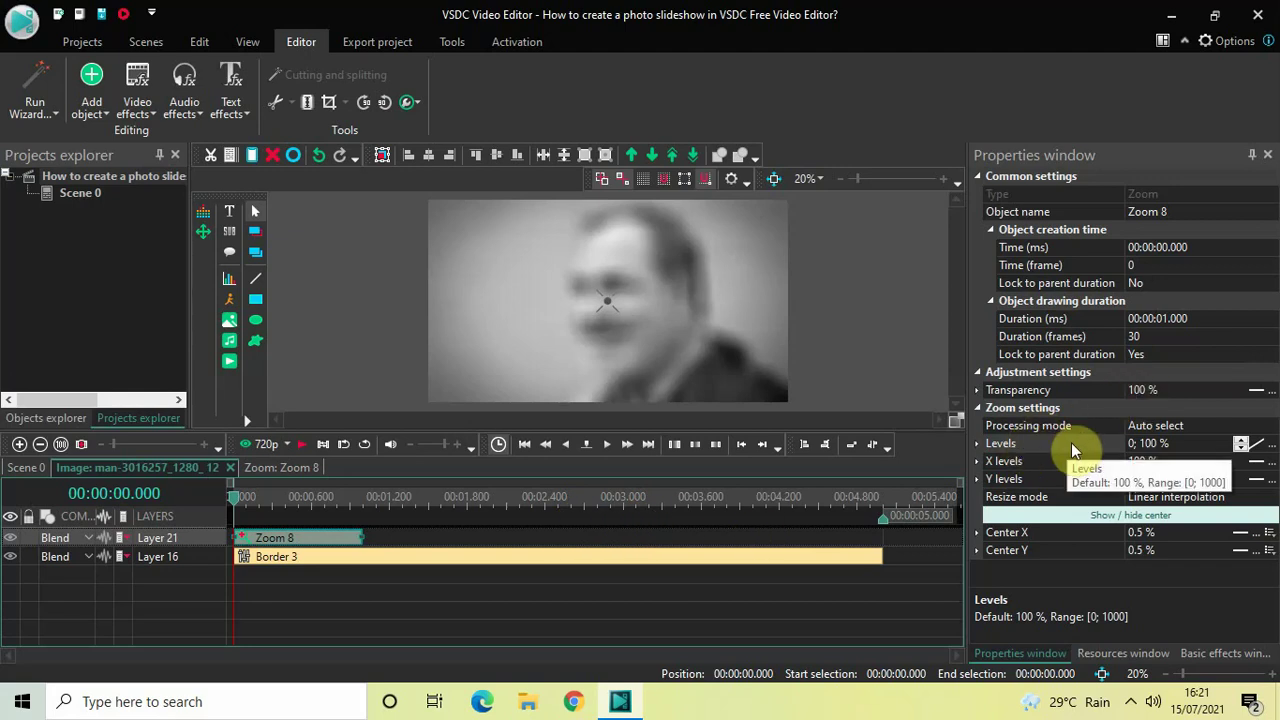
click(795, 610)
key(ctrl+v)
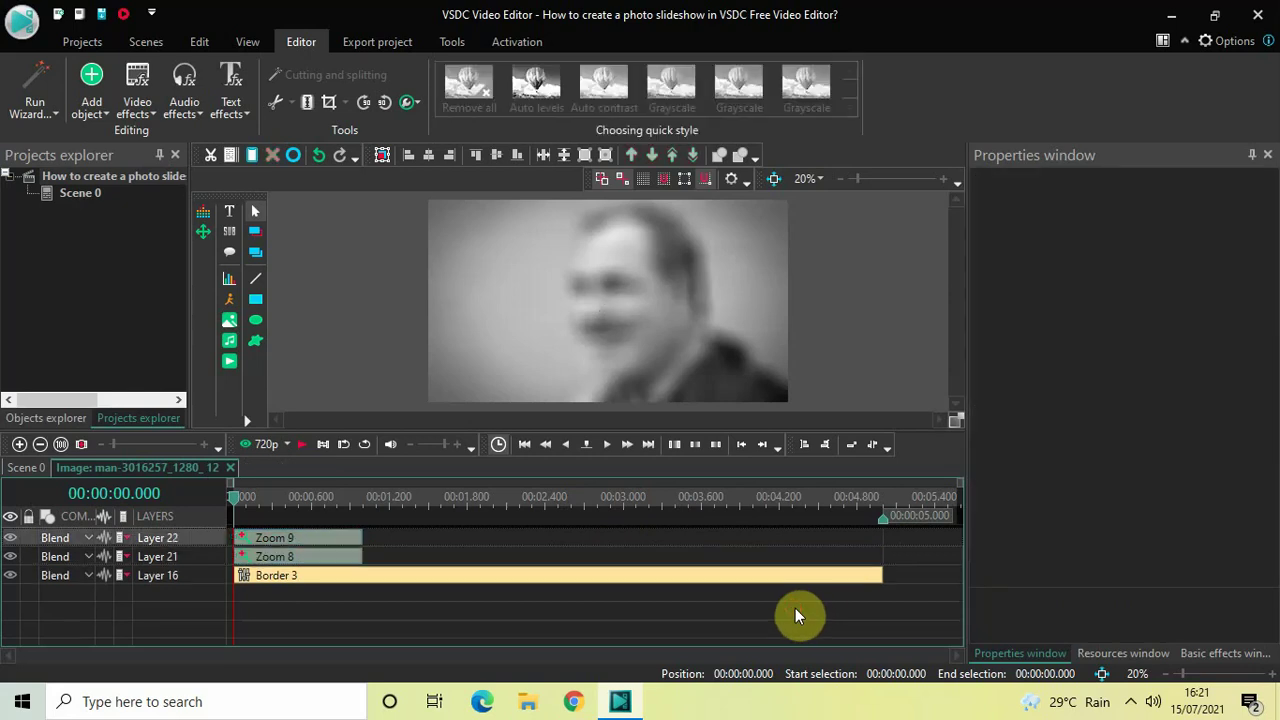
double_click(325, 537)
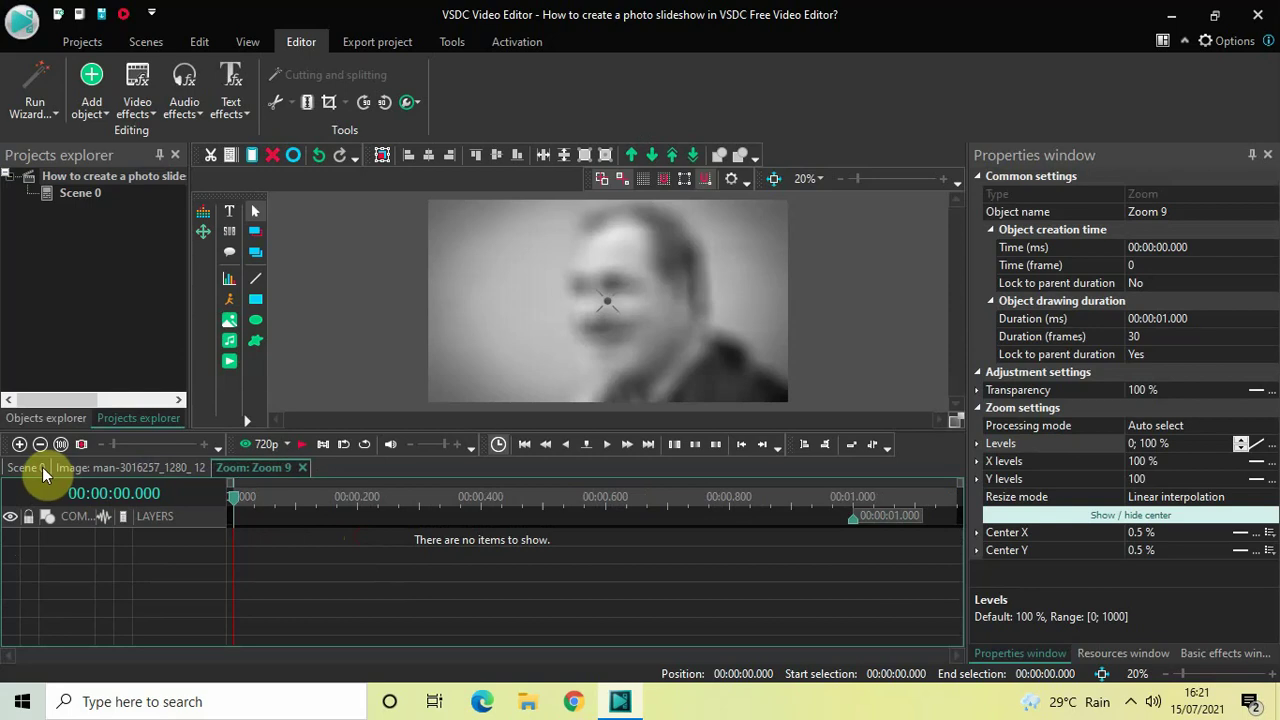
click(88, 468)
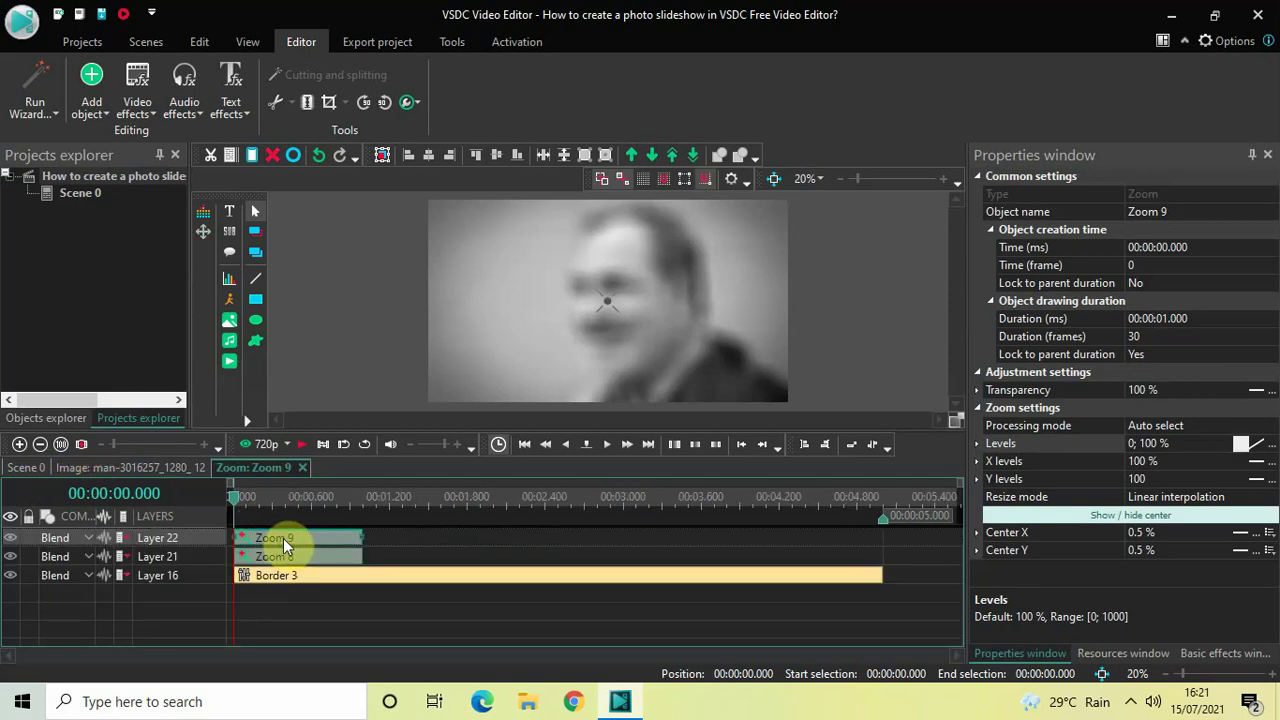
drag(285, 538, 805, 539)
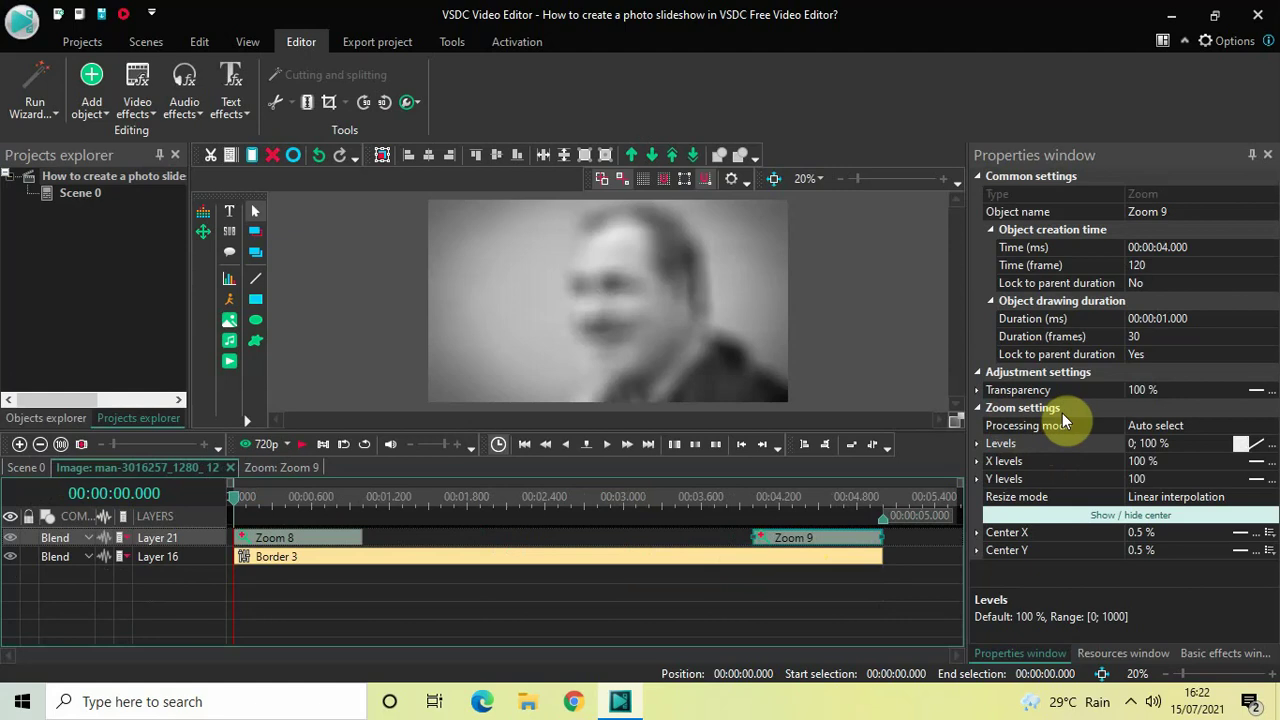
Set the Levels of the third photo's closing Zoom effect to 100; 0 % and return to Scene 0
click(1187, 445)
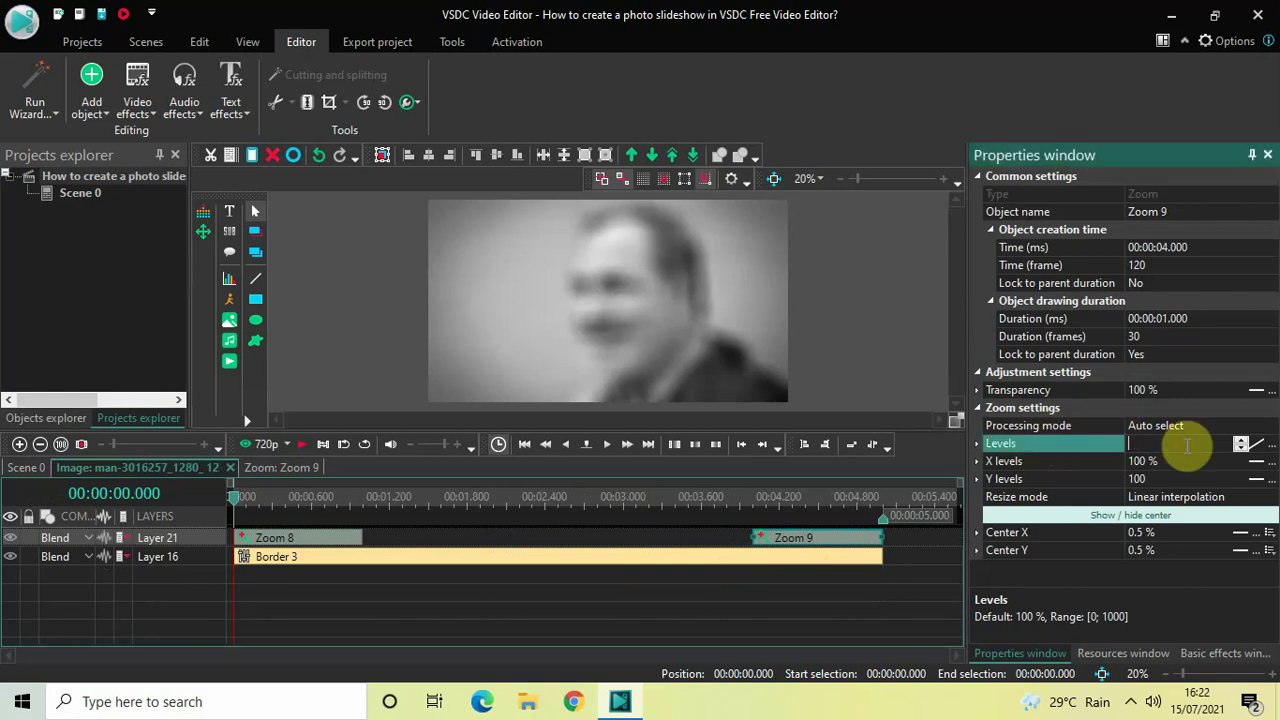
text(100;0)
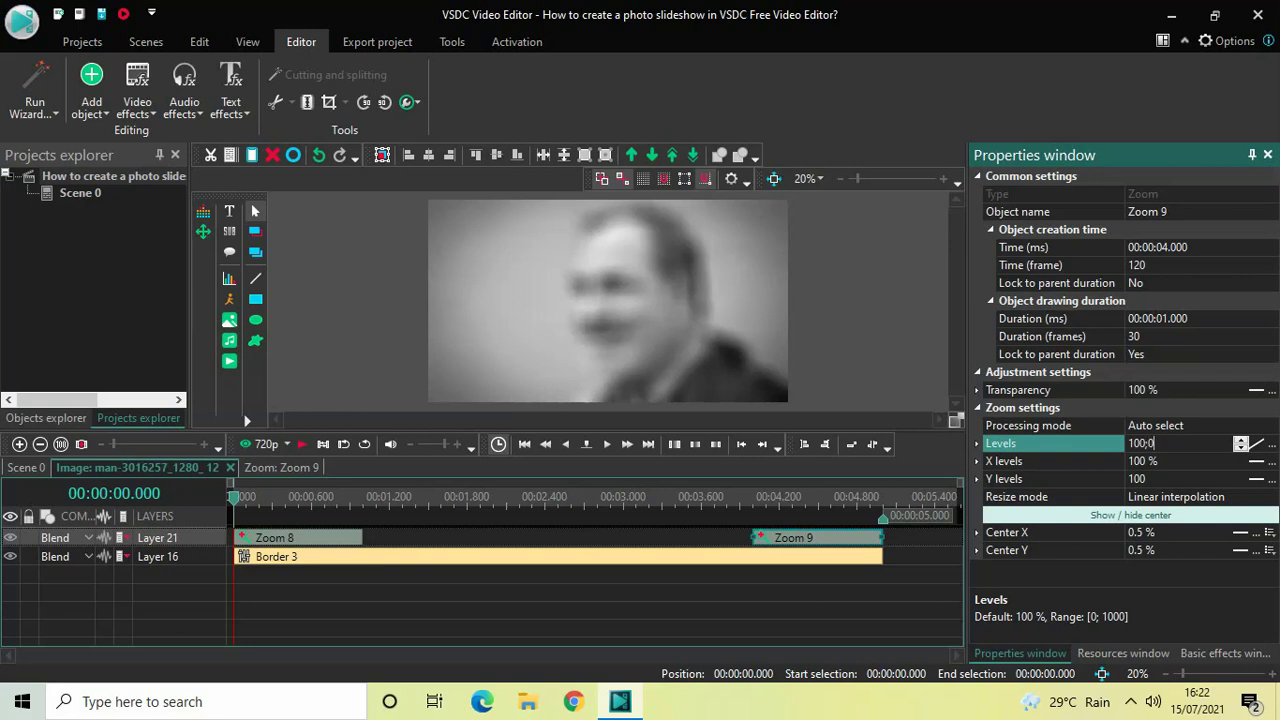
key(Return)
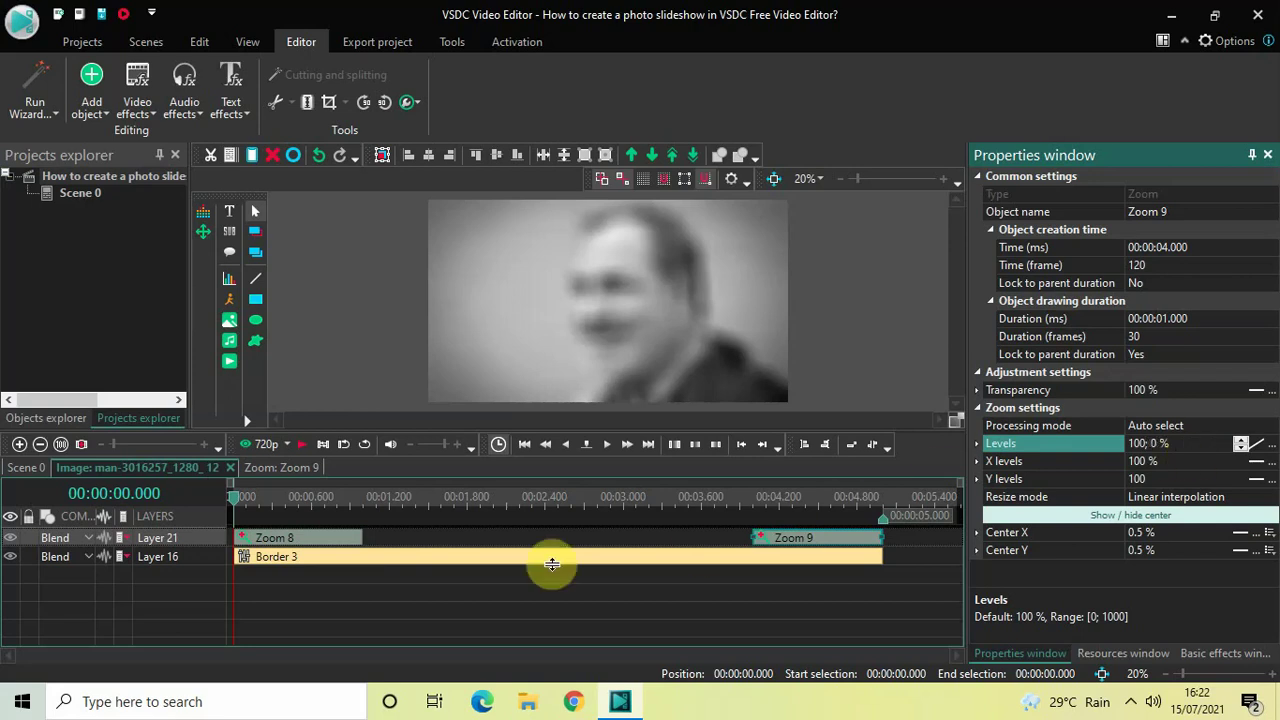
click(20, 468)
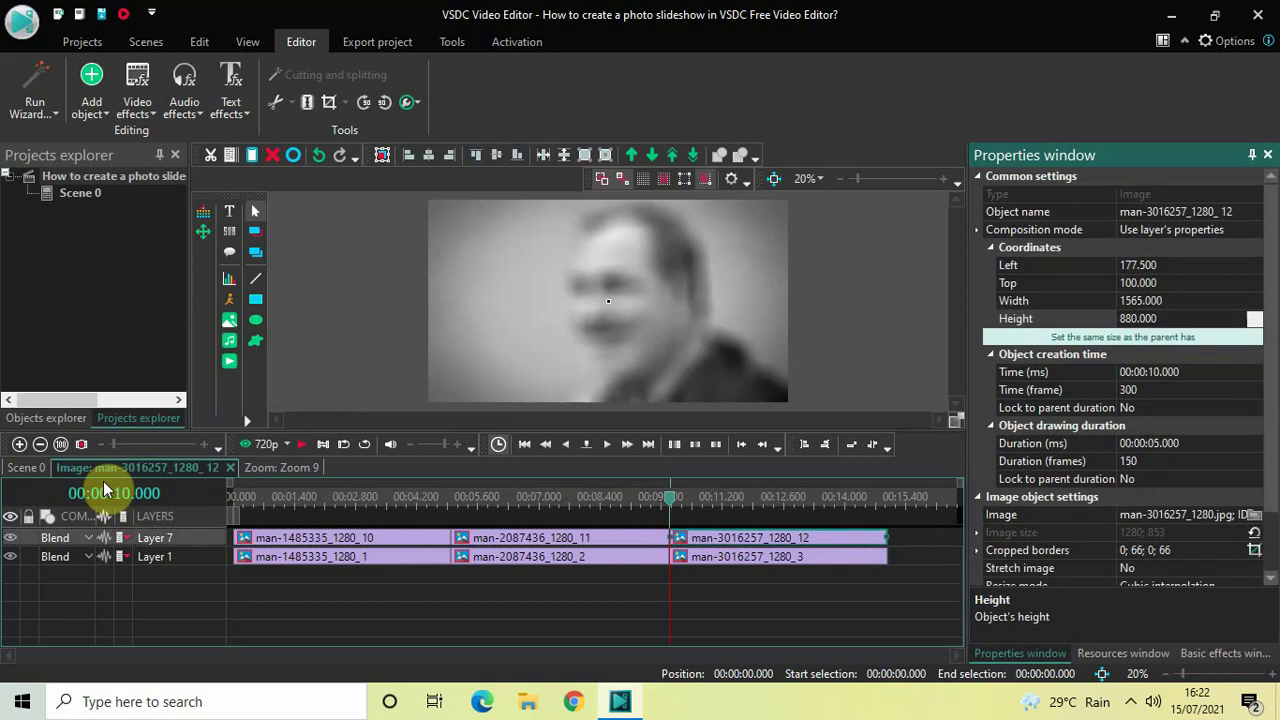
Play the slideshow from the beginning, and replay it from the start, to check the zoom animations of all three photos
click(233, 496)
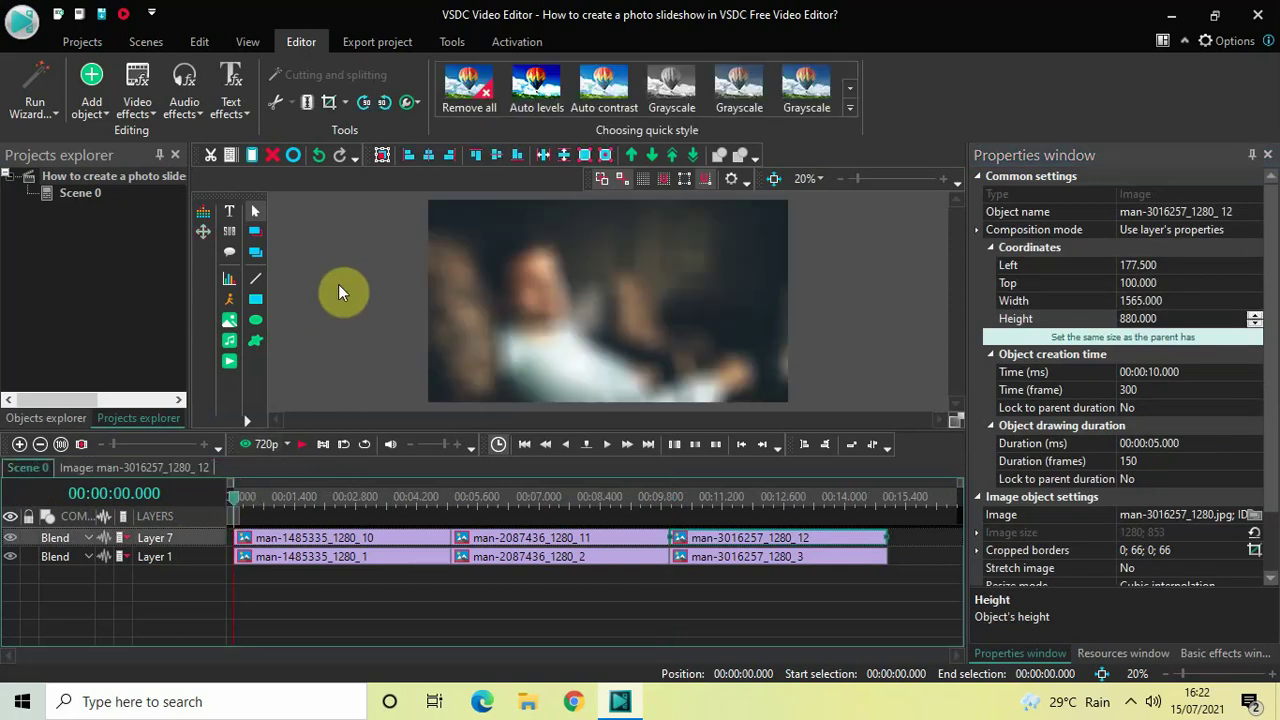
key(space)
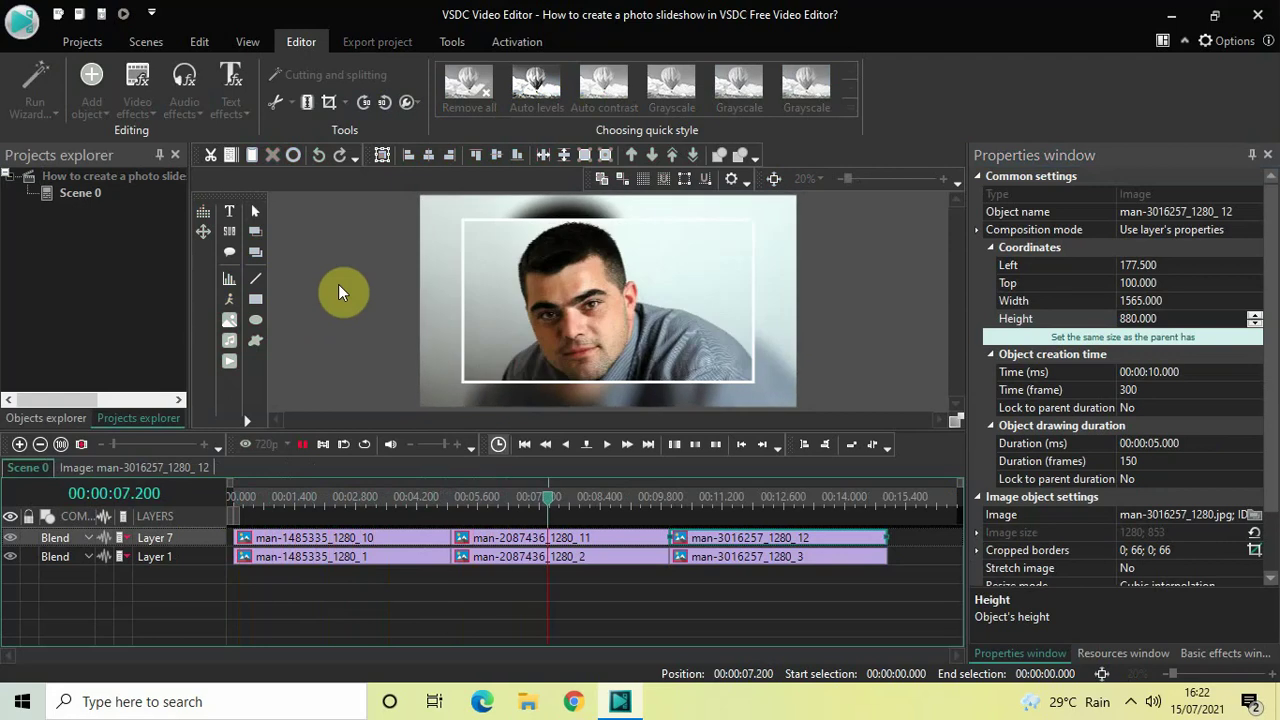
key(space)
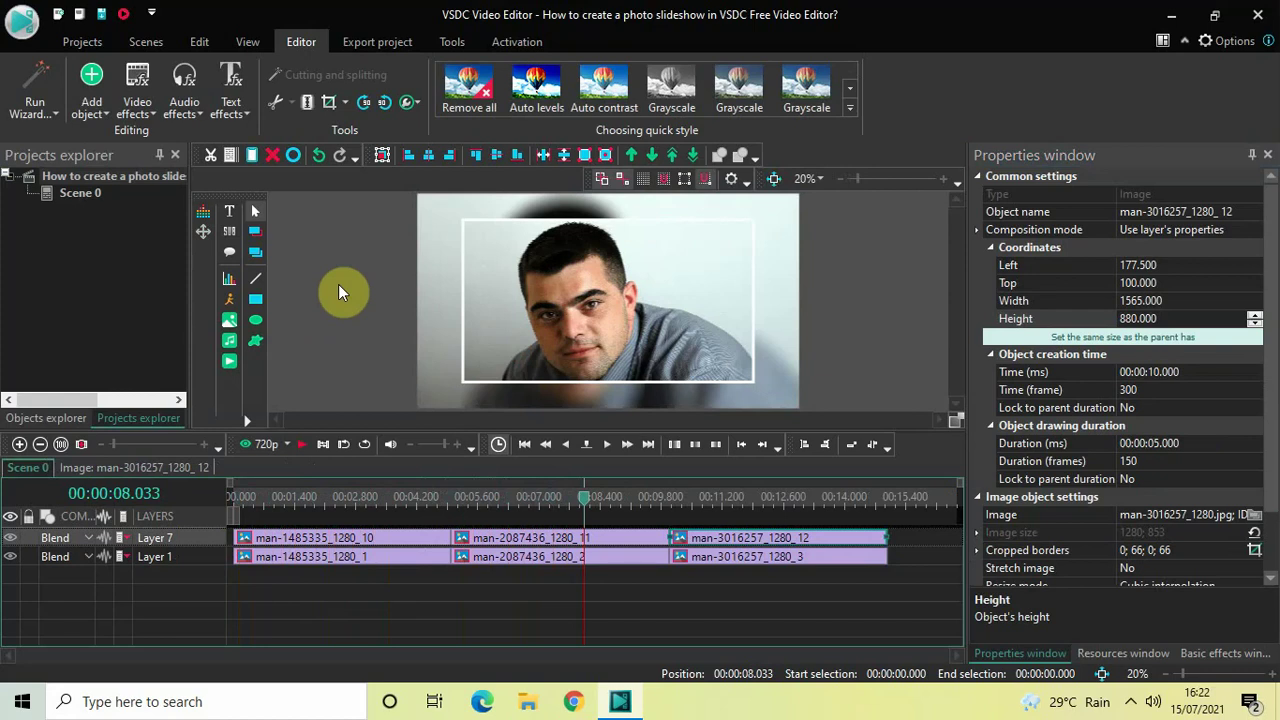
key(space)
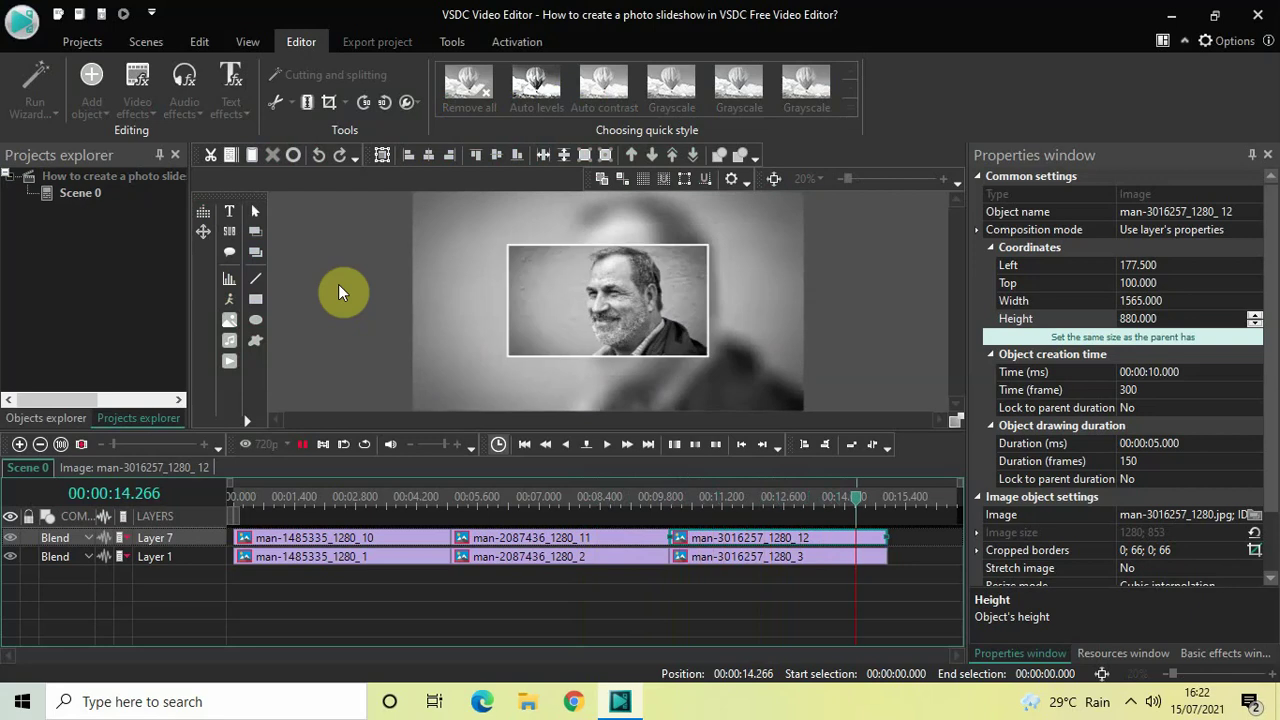
click(234, 500)
key(space)
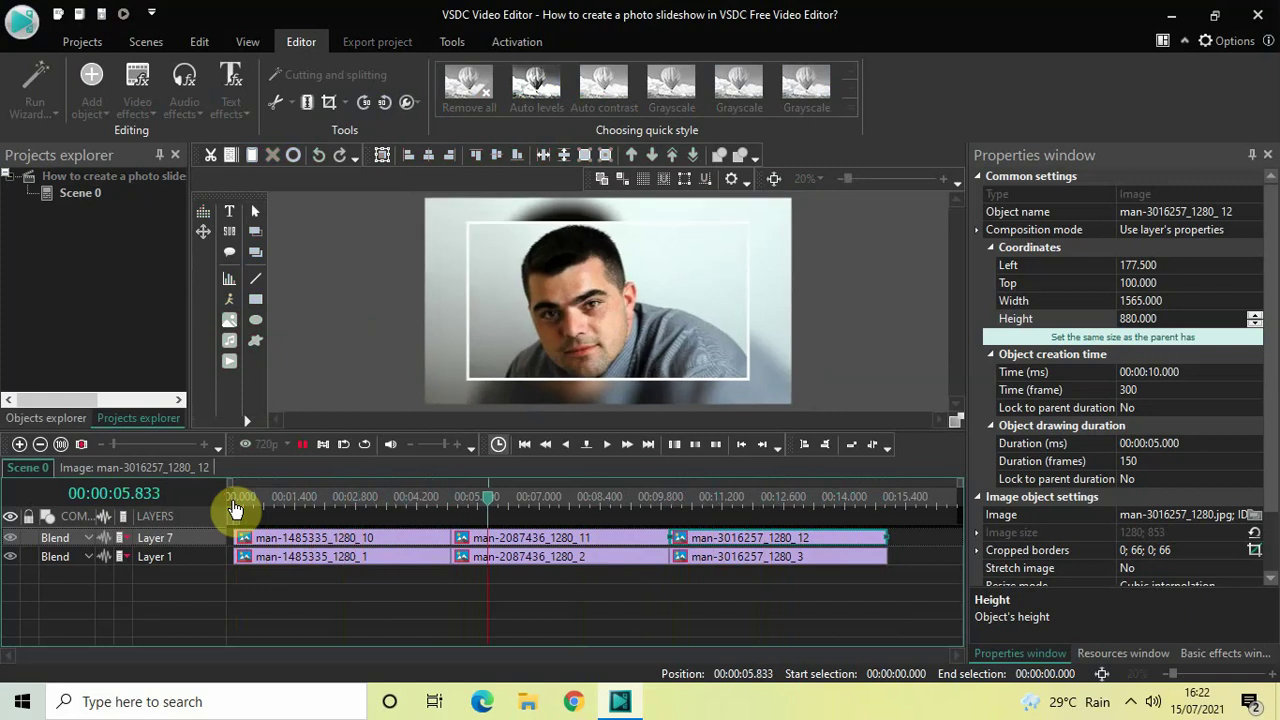
key(space)
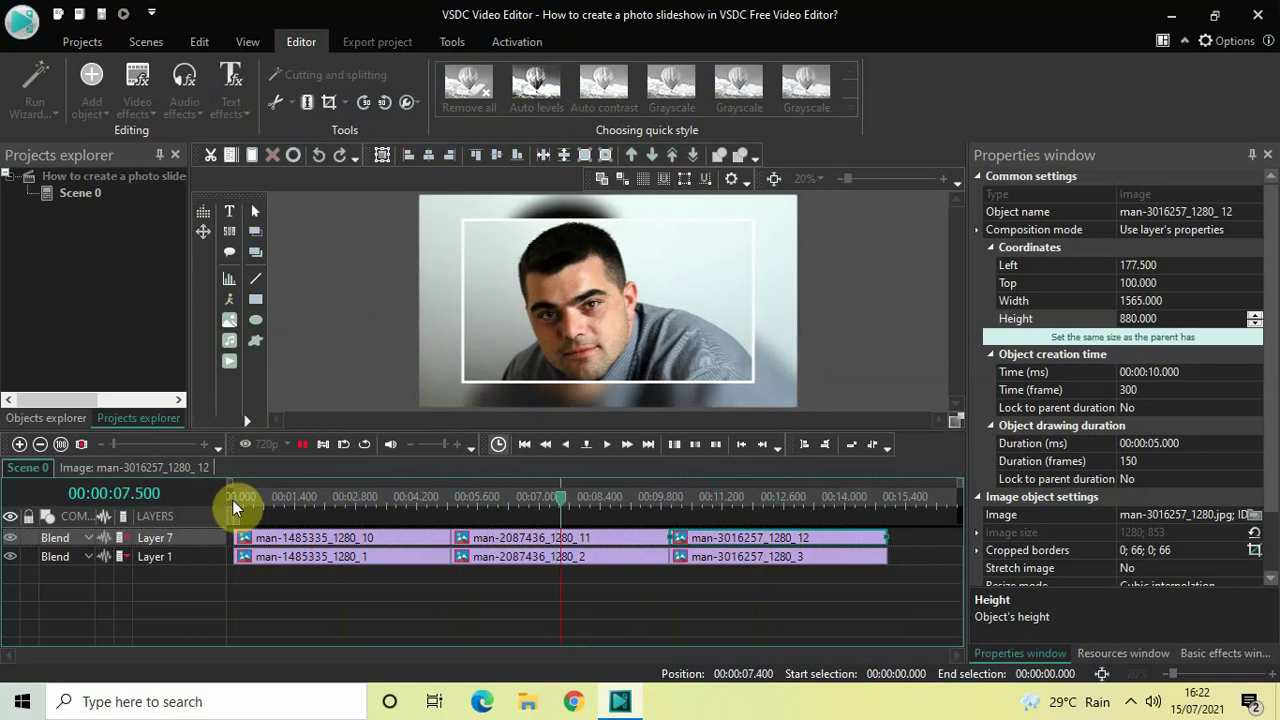